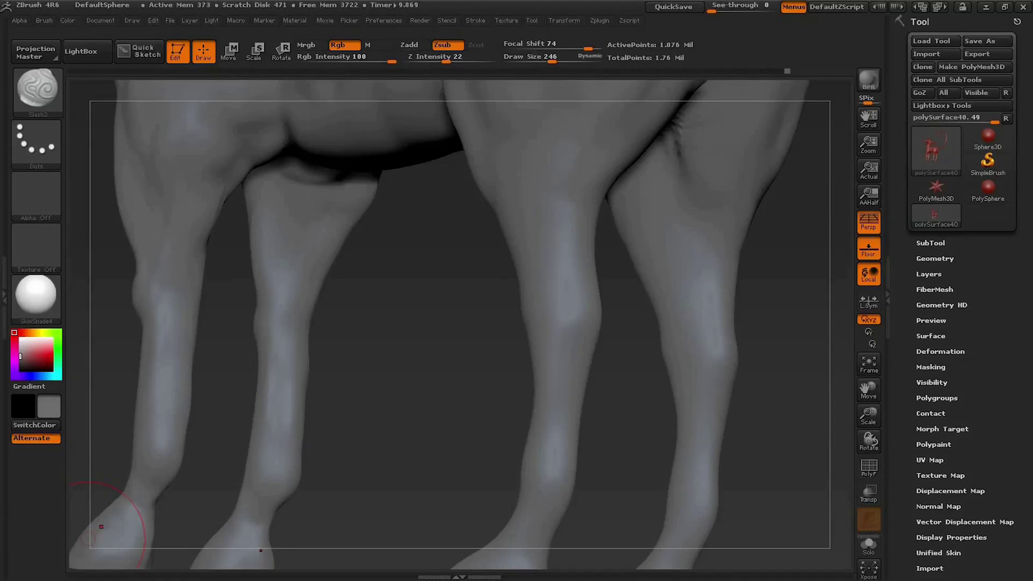
- Switch to the ClayBuildup brush and build up clay on the inner hind leg
mouse_move(628, 293)
alt+mouse_down()
mouse_move(751, 277)
mouse_move(781, 340)
mouse_move(754, 246)
mouse_move(717, 247)
mouse_move(744, 373)
mouse_move(710, 395)
mouse_move(673, 282)
mouse_move(551, 294)
alt+mouse_up()
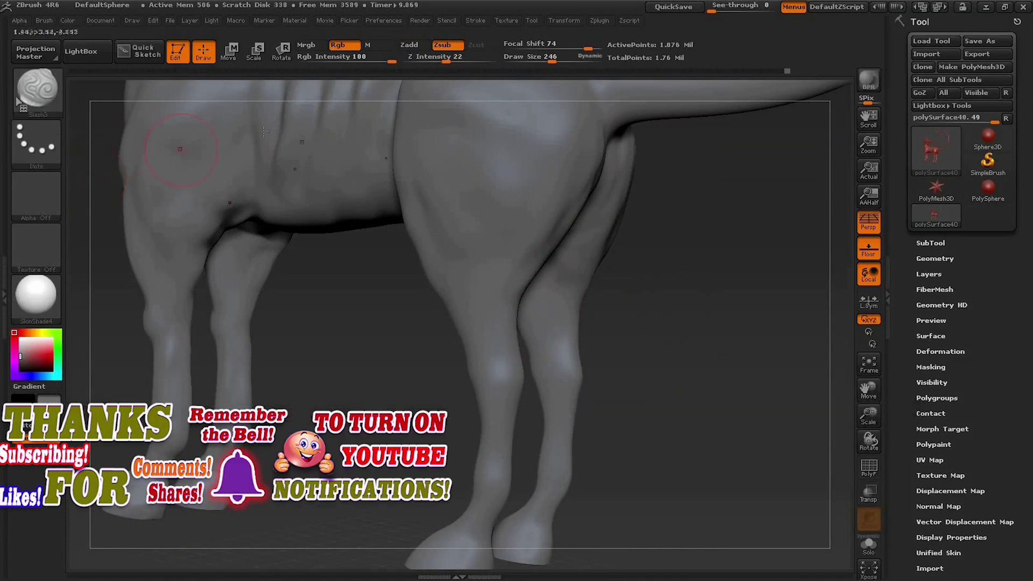
key(b)
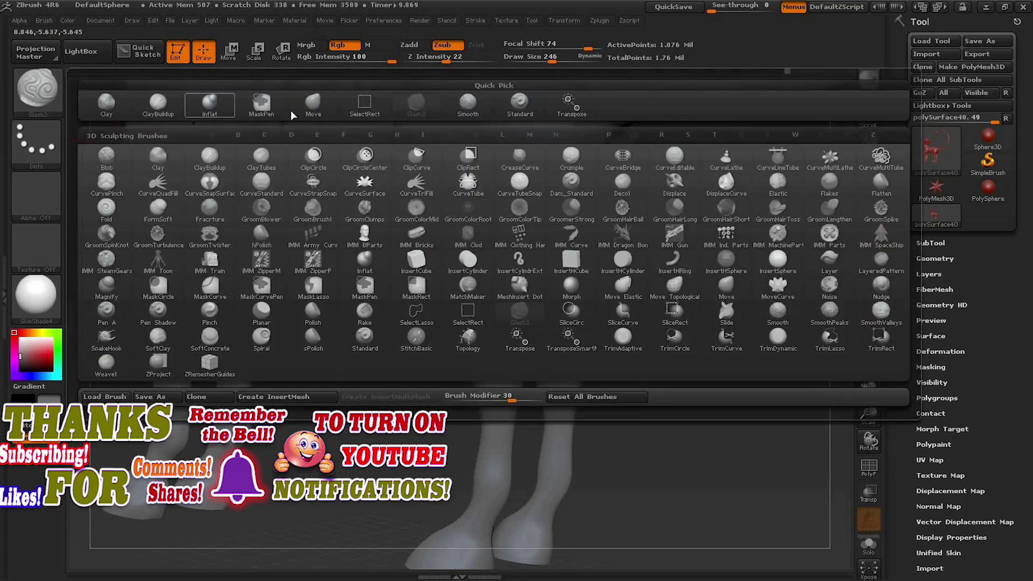
click(158, 103)
drag(631, 323, 523, 235)
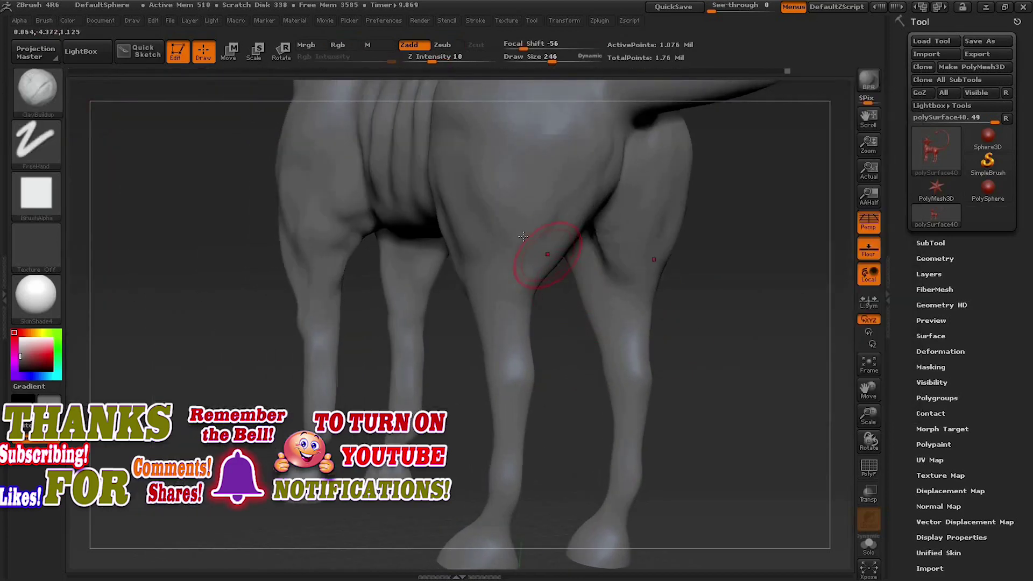
mouse_move(526, 283)
mouse_down()
mouse_move(518, 237)
mouse_move(530, 307)
mouse_up()
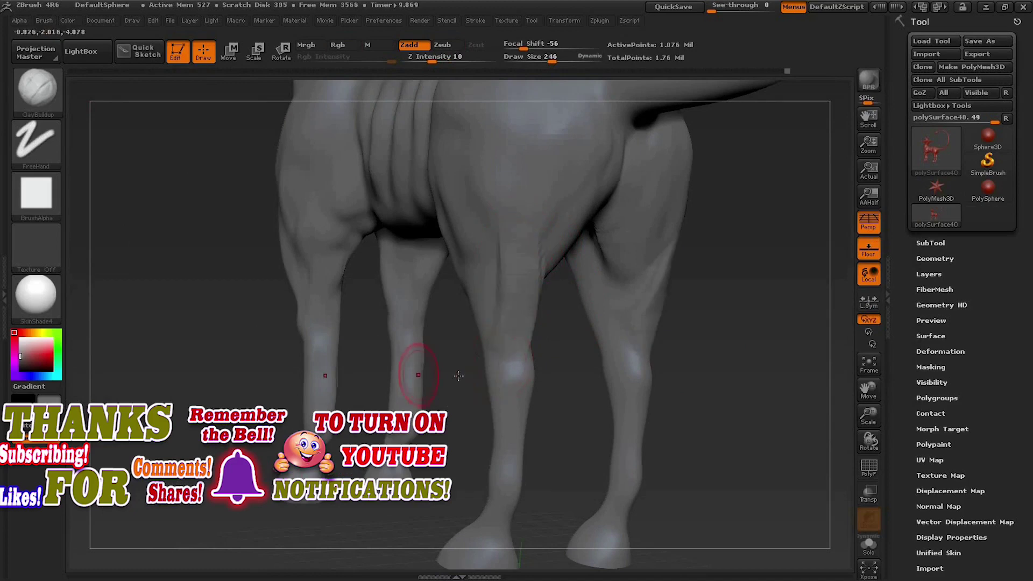
- Smooth the hind-leg clay while checking it from rear and side views
mouse_move(449, 369)
mouse_down()
mouse_move(479, 376)
mouse_move(361, 401)
mouse_move(426, 369)
mouse_move(415, 336)
mouse_move(295, 300)
mouse_up()
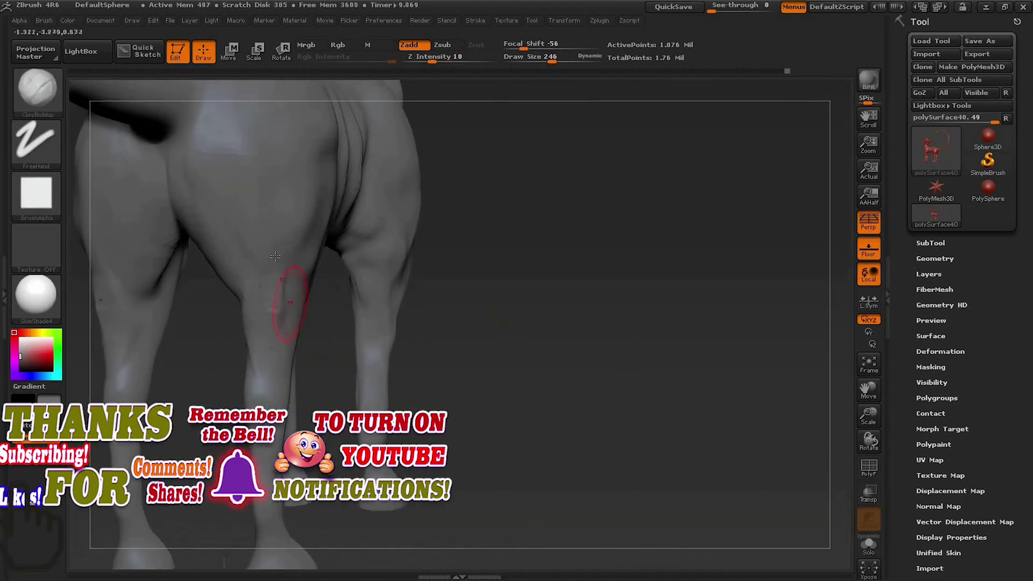
key(shift)
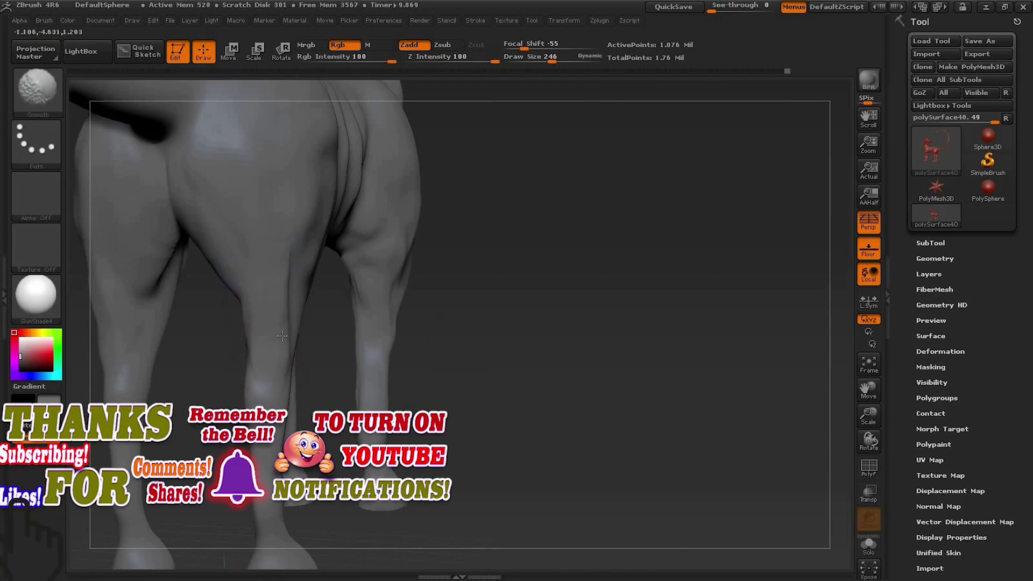
shift+drag(634, 341, 449, 366)
key(ctrl)
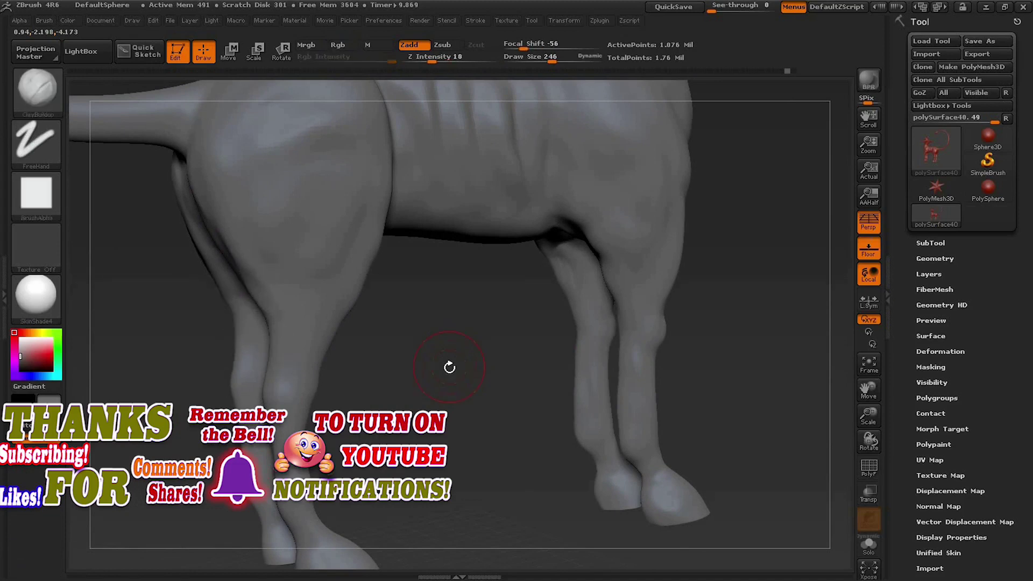
mouse_move(452, 383)
mouse_down()
mouse_move(539, 349)
mouse_move(534, 333)
mouse_move(475, 357)
mouse_move(525, 374)
mouse_move(530, 341)
mouse_up()
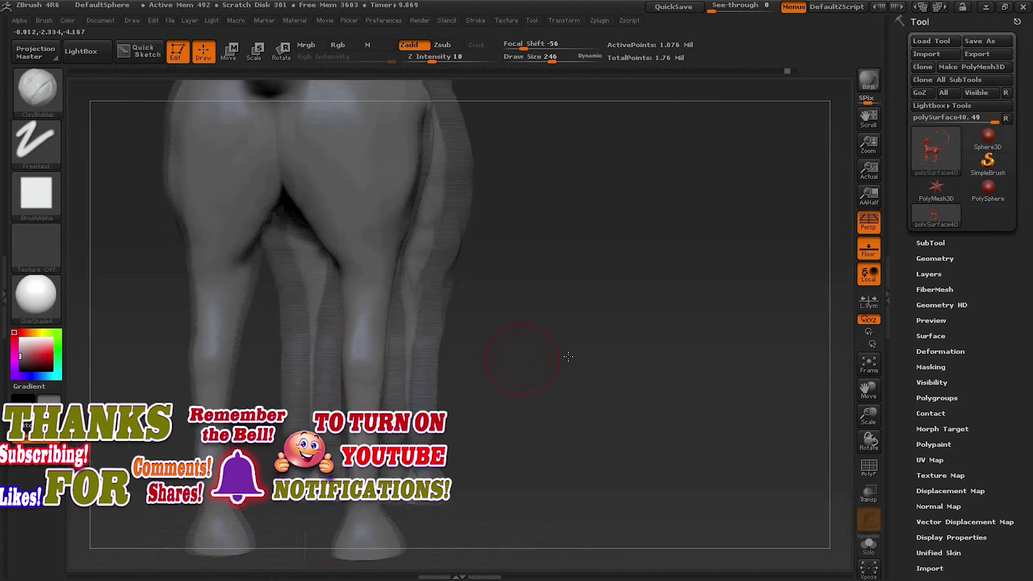
- Bulge out the knee's outer contour and smooth the built-up knee surface
drag(568, 356, 353, 363)
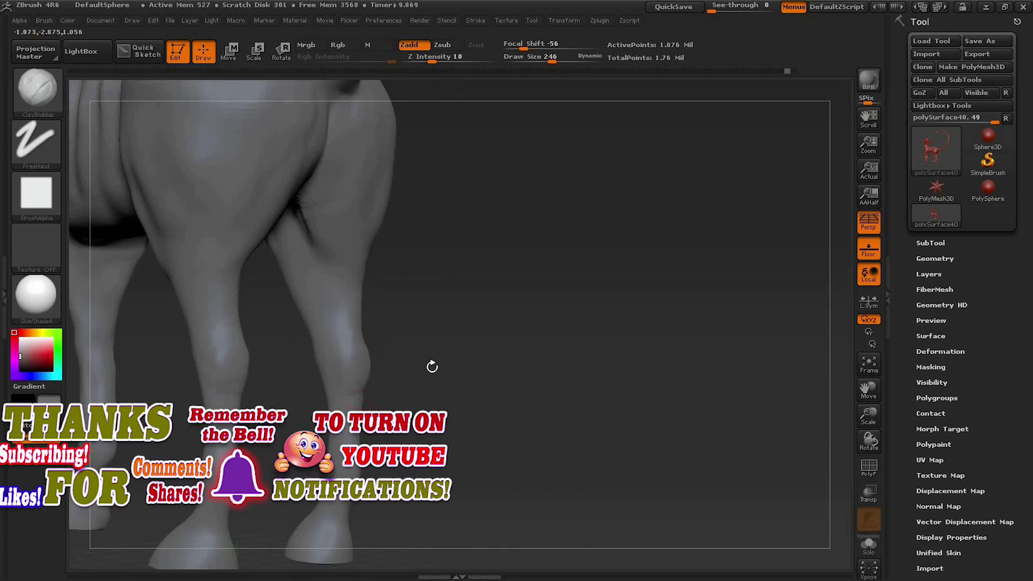
drag(457, 369, 382, 368)
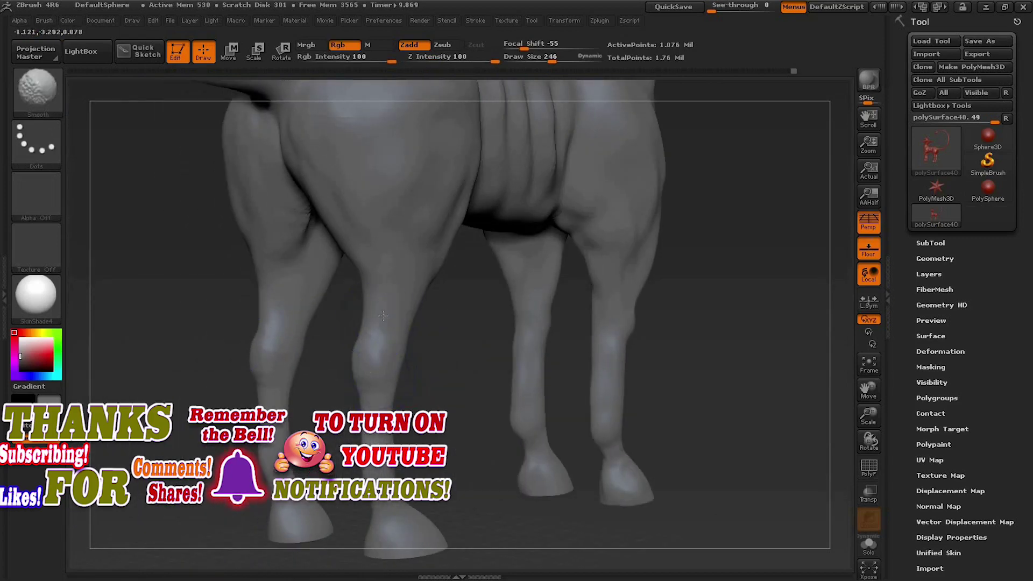
mouse_move(714, 369)
mouse_down()
mouse_move(618, 254)
mouse_move(626, 291)
mouse_move(483, 314)
mouse_up()
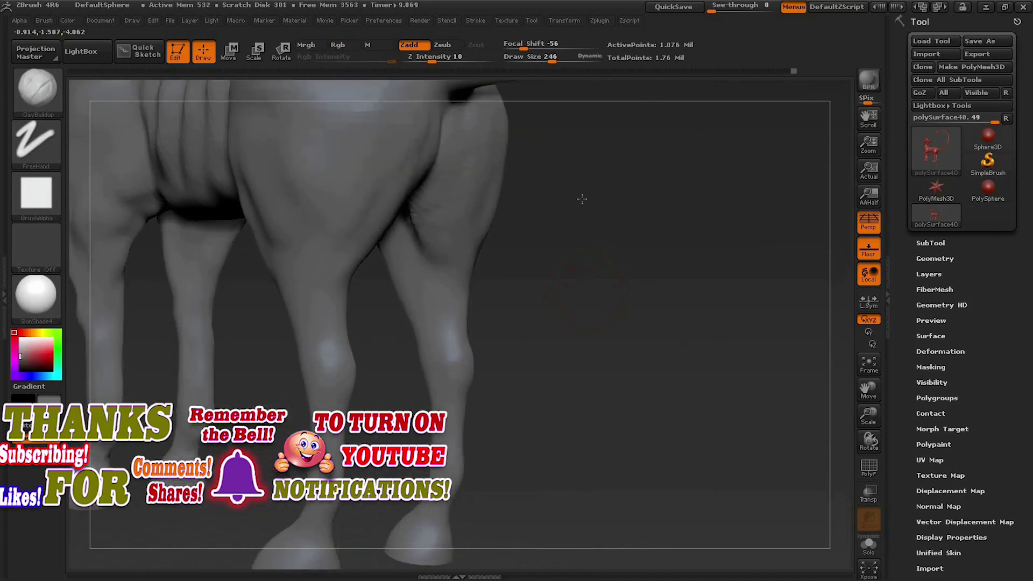
mouse_move(483, 315)
mouse_down()
mouse_move(487, 329)
mouse_move(511, 332)
mouse_move(484, 302)
mouse_up()
drag(664, 320, 546, 311)
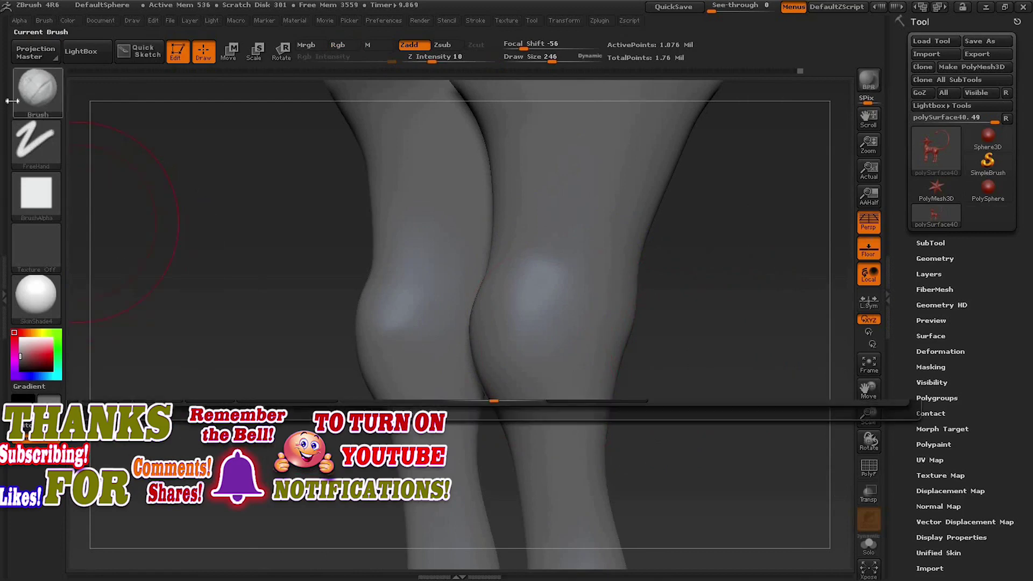
- Make hPolish the current brush
key(b)
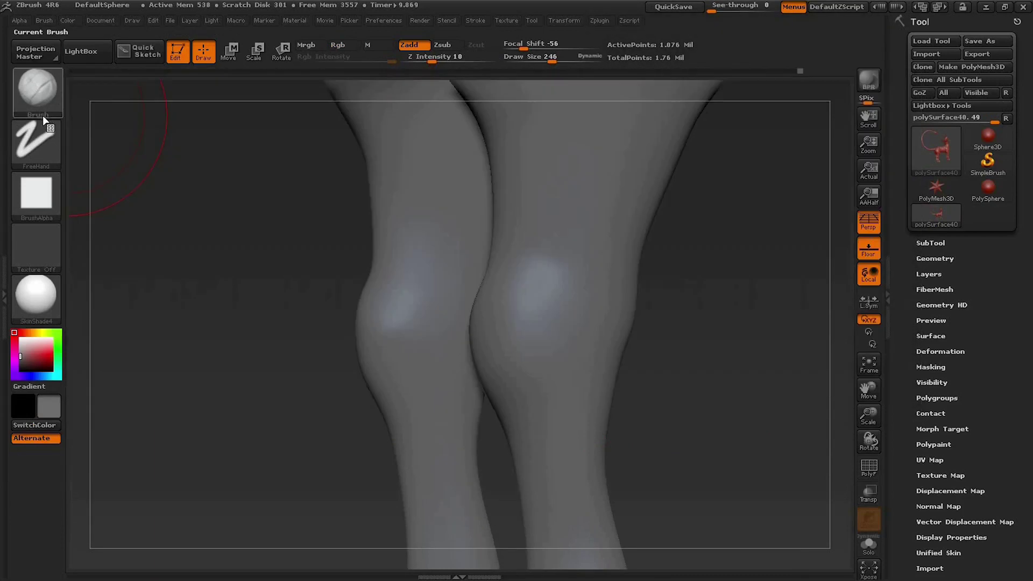
click(38, 81)
key(p)
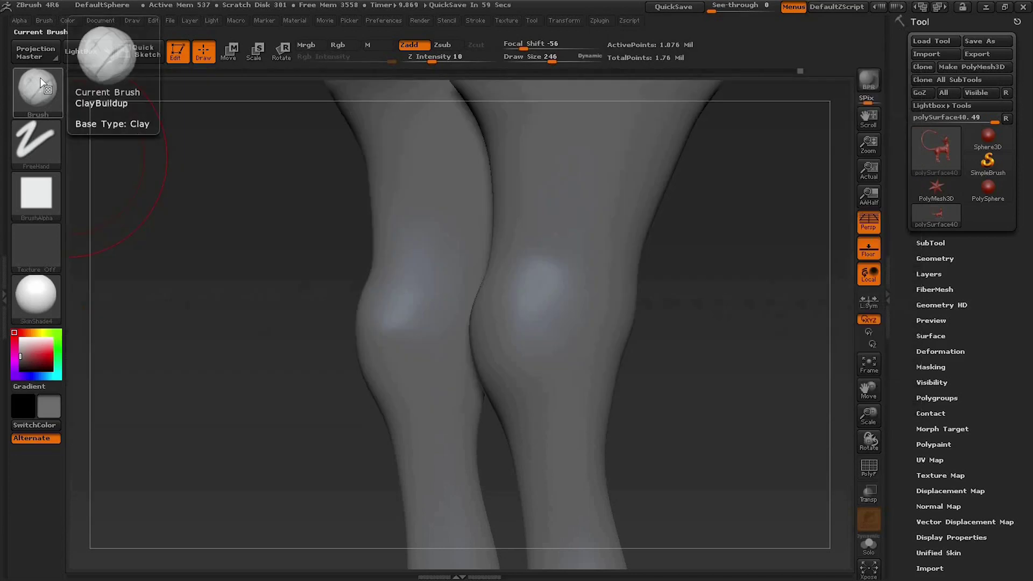
click(41, 82)
key(h)
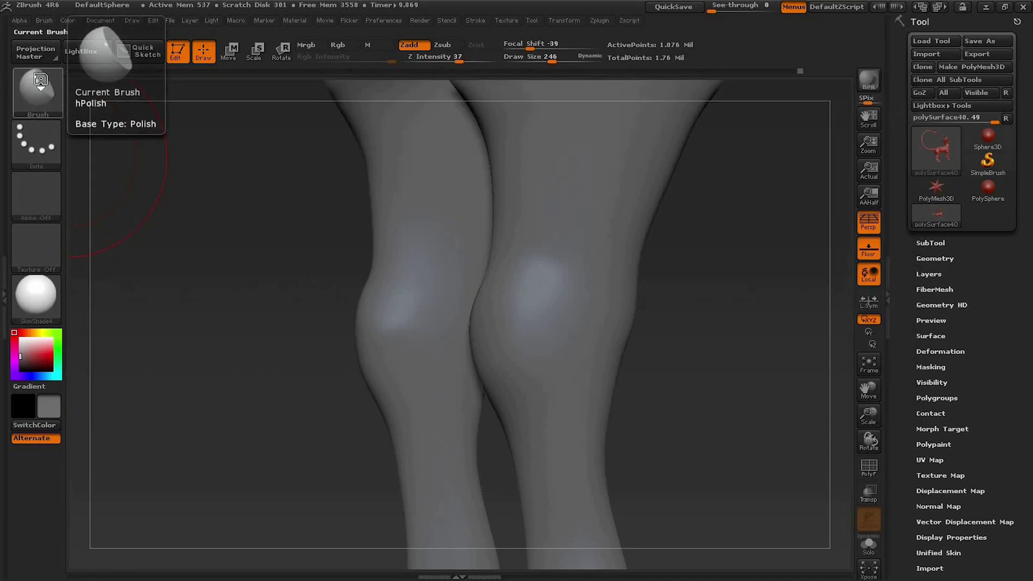
click(42, 90)
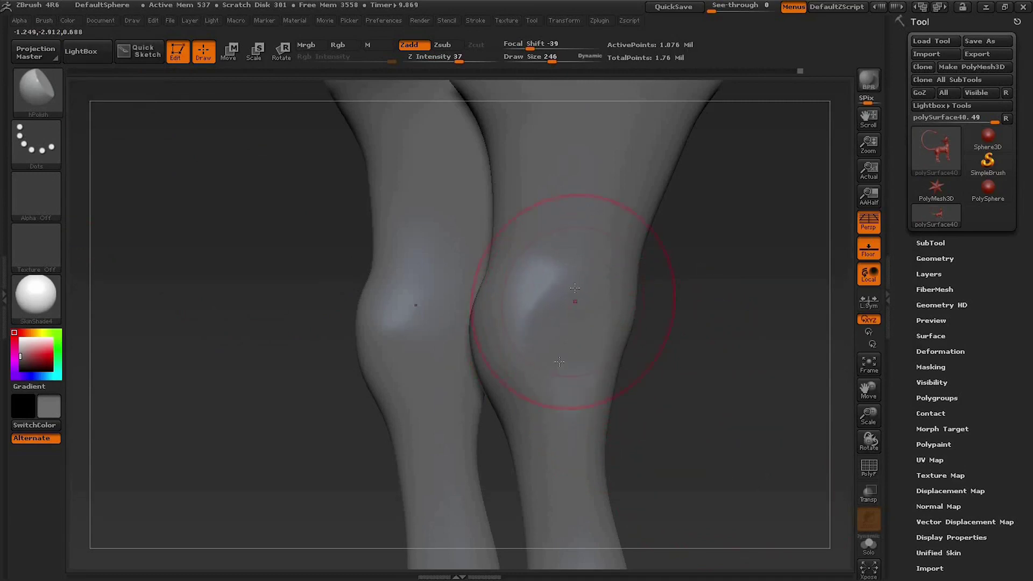
- Polish the knees into flatter planes while orbiting around the left legs
alt+drag(800, 330, 557, 359)
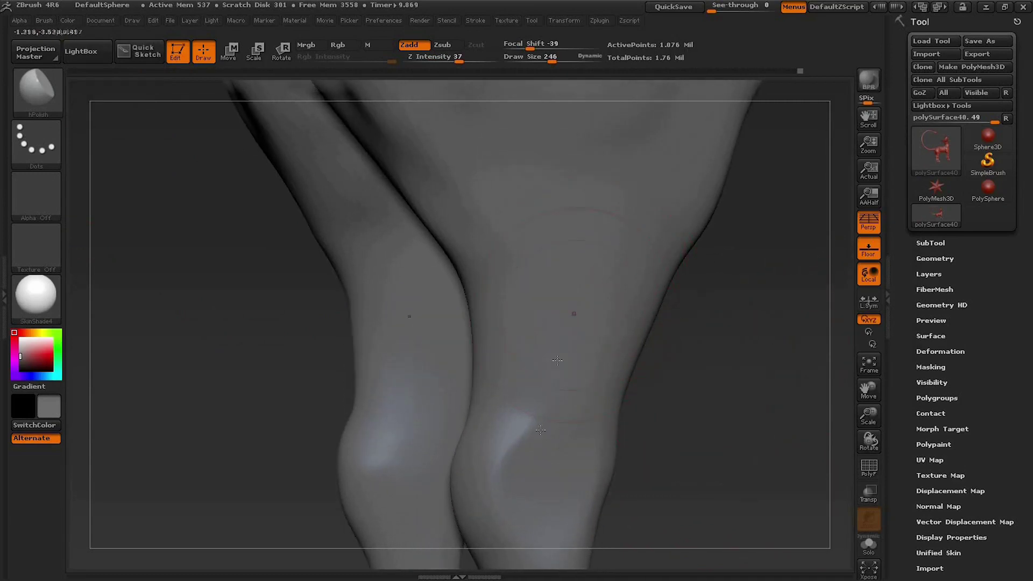
drag(769, 346, 643, 312)
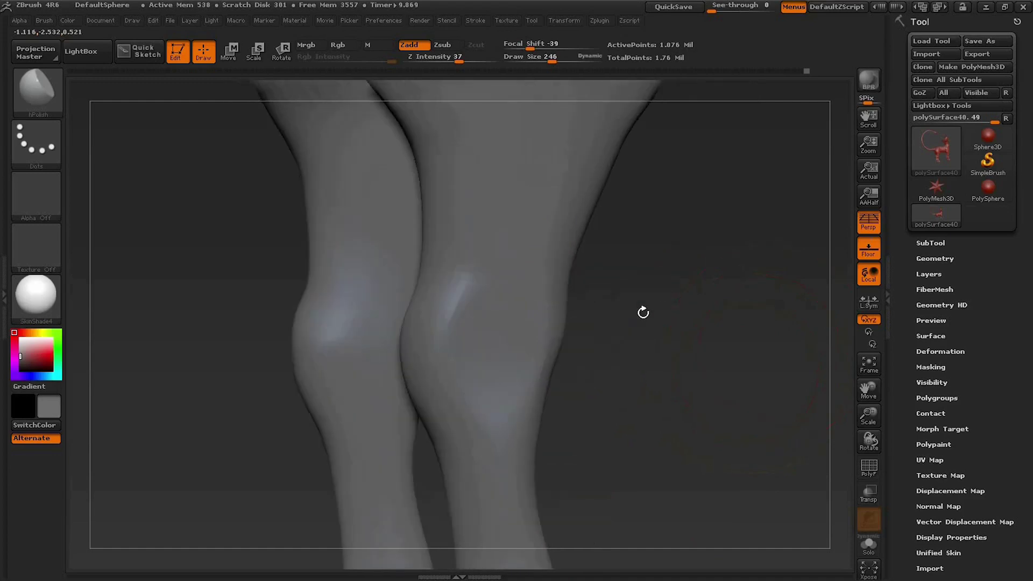
mouse_move(666, 353)
mouse_down()
mouse_move(662, 414)
mouse_move(566, 340)
mouse_up()
drag(514, 360, 470, 407)
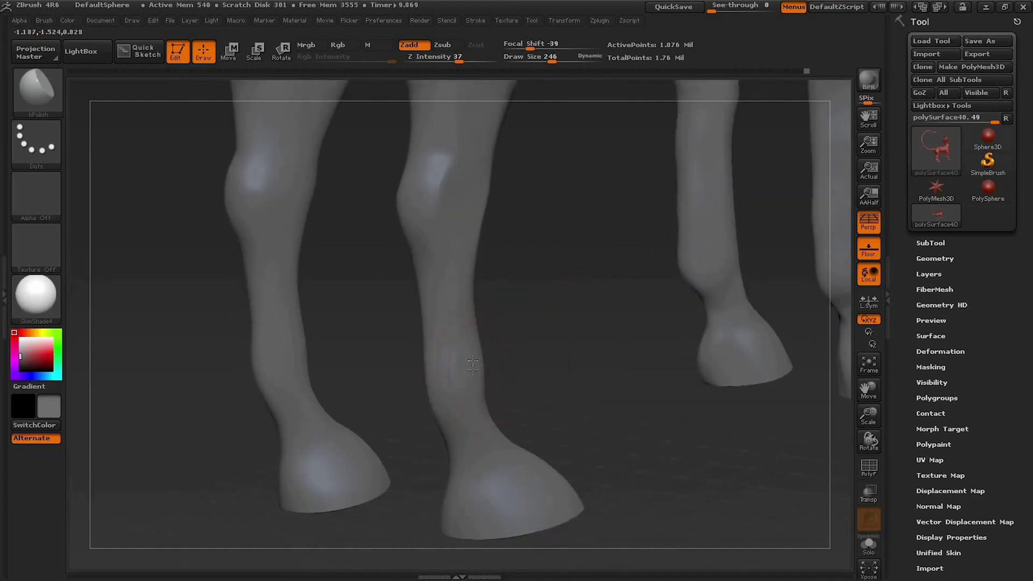
mouse_move(575, 359)
mouse_down()
mouse_move(537, 322)
mouse_move(480, 184)
mouse_up()
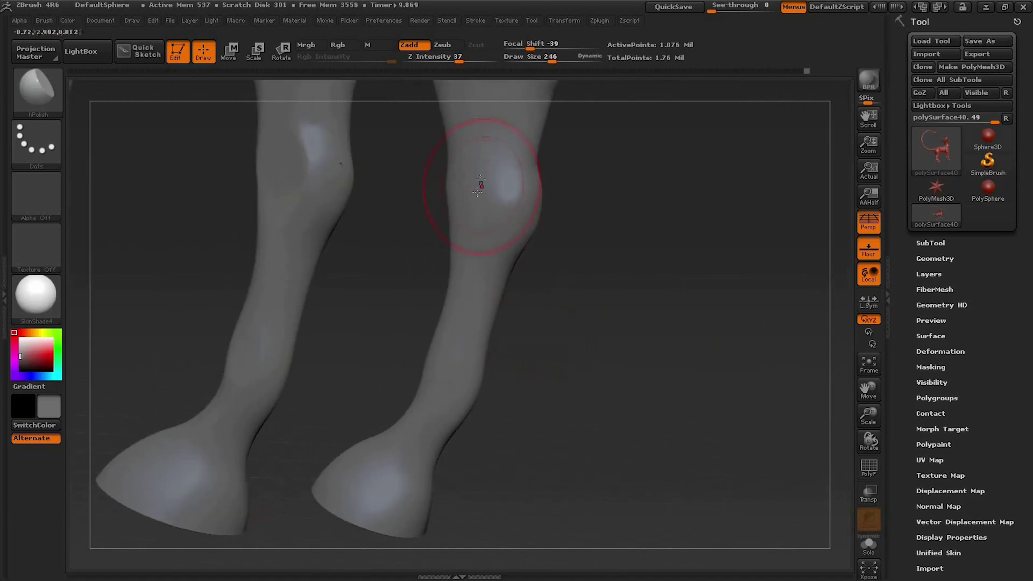
mouse_move(606, 396)
mouse_down()
mouse_move(595, 382)
mouse_move(657, 381)
mouse_move(595, 305)
mouse_up()
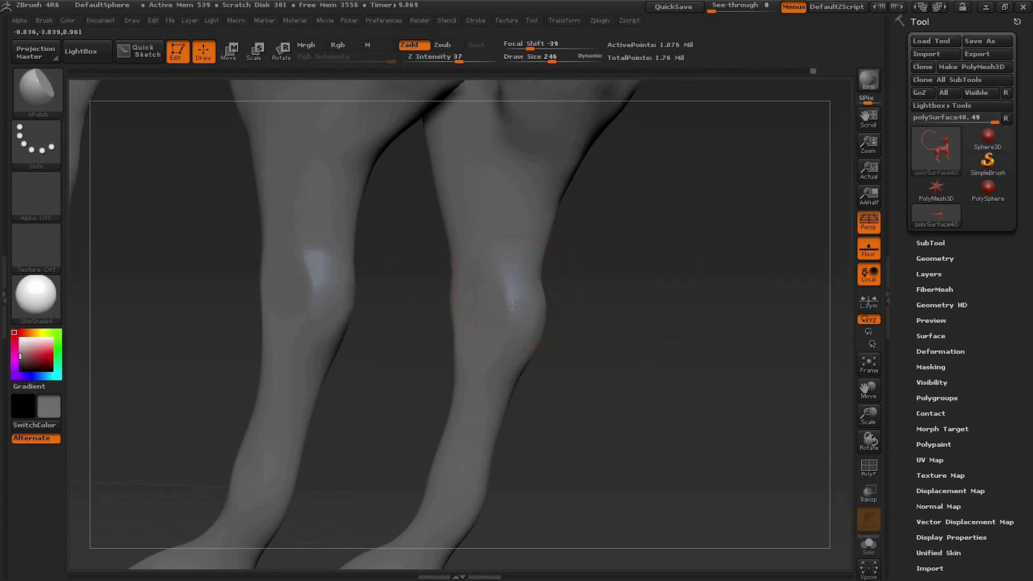
drag(637, 350, 559, 302)
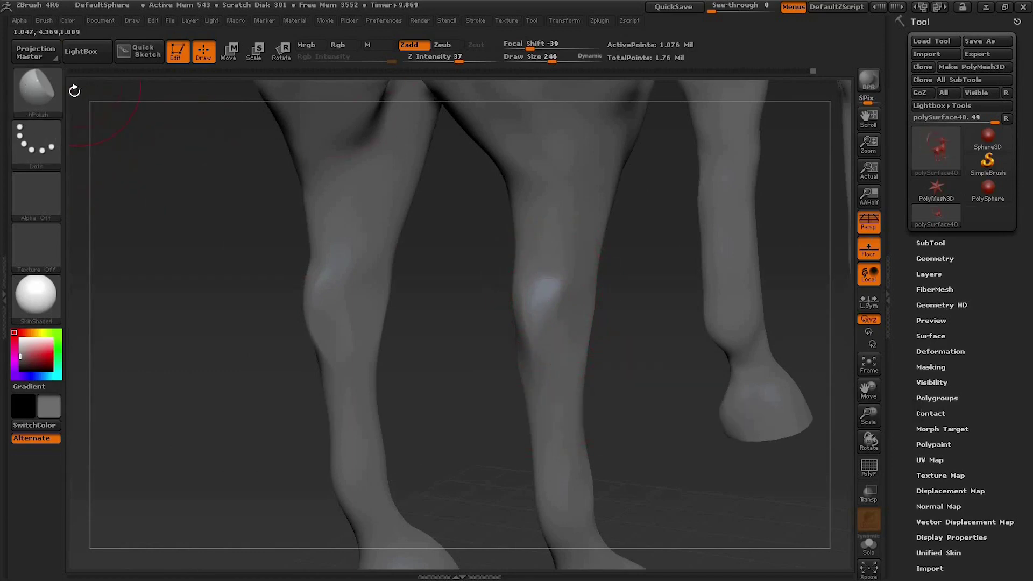
click(40, 91)
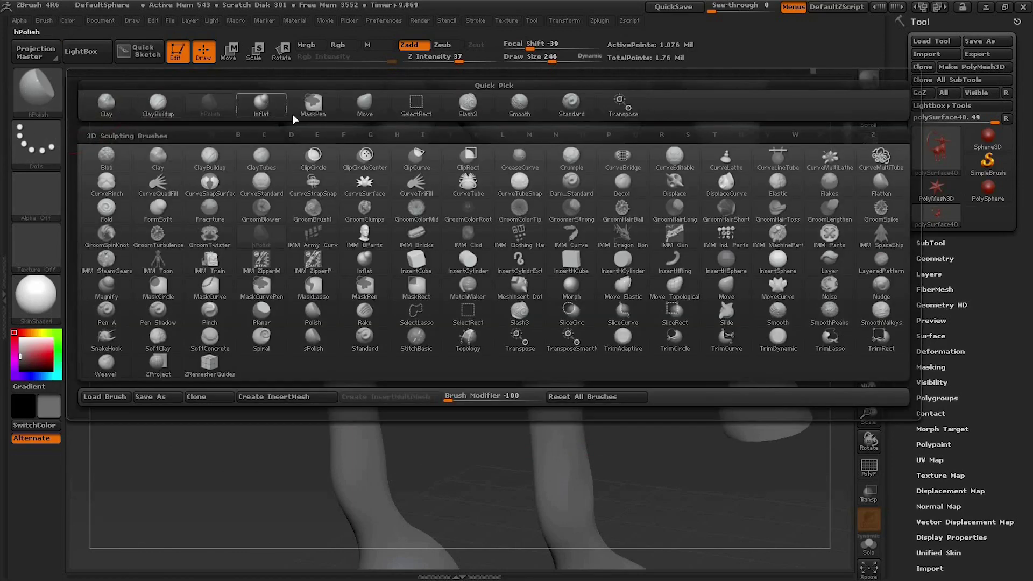
- Switch back to ClayBuildup and reduce the brush size to 88
click(155, 105)
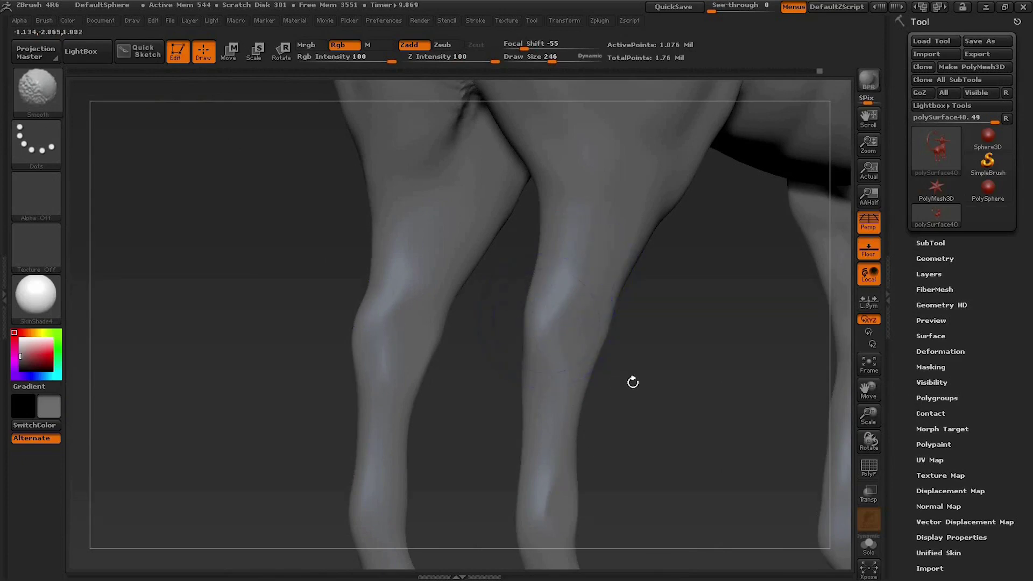
drag(614, 382, 484, 396)
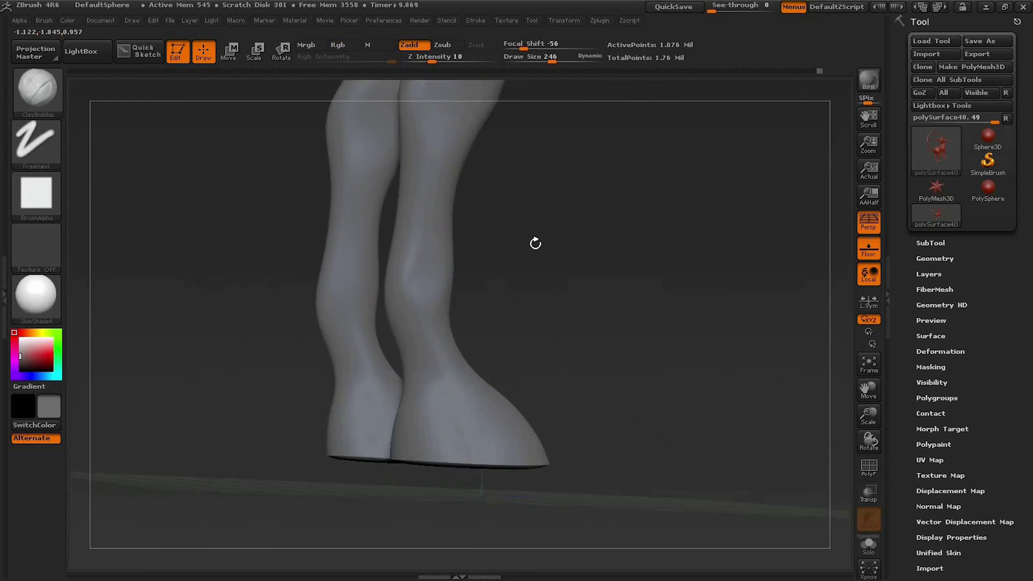
mouse_move(502, 272)
mouse_down()
mouse_move(456, 248)
mouse_move(468, 258)
mouse_move(442, 254)
mouse_move(414, 223)
mouse_up()
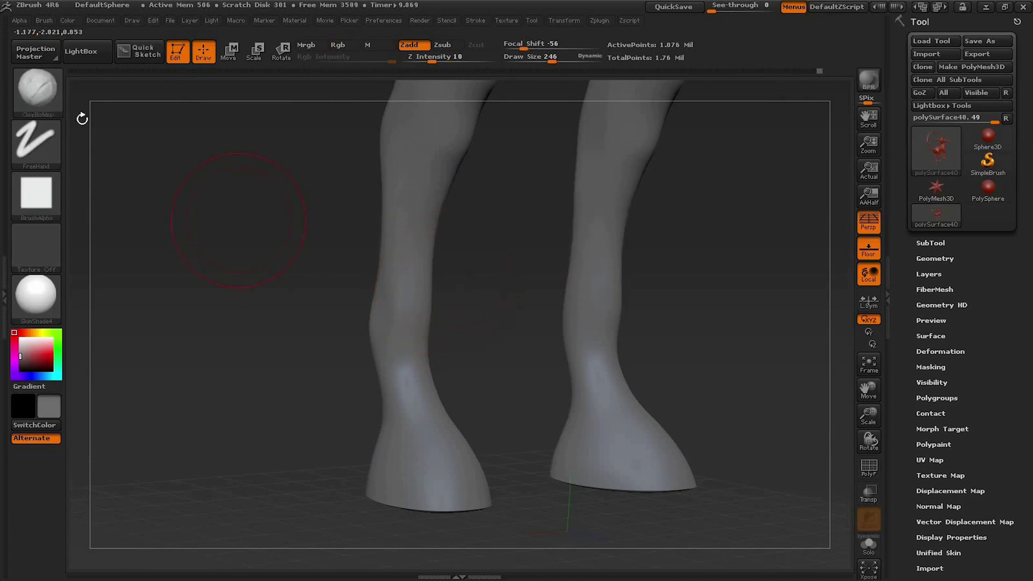
drag(551, 63, 532, 62)
drag(461, 270, 472, 260)
- Sculpt mirrored vein ridges and short strokes down both shins
mouse_move(421, 285)
mouse_down()
mouse_move(423, 201)
mouse_move(403, 266)
mouse_up()
mouse_move(415, 202)
mouse_down()
mouse_move(425, 231)
mouse_move(472, 242)
mouse_move(471, 273)
mouse_move(442, 287)
mouse_up()
drag(425, 166, 410, 213)
drag(472, 230, 468, 292)
drag(532, 218, 495, 230)
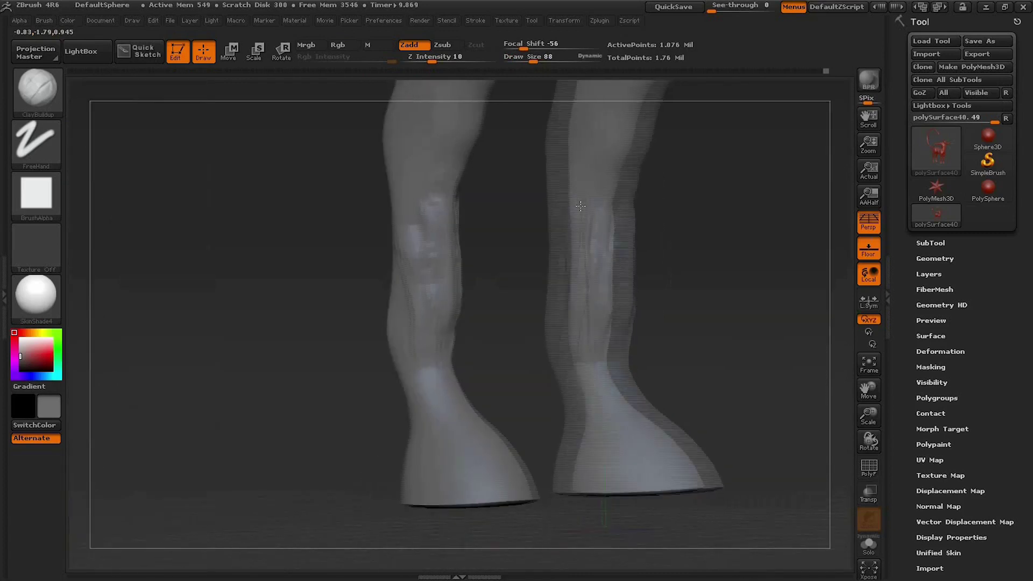
- Mask the shins, clear the mask, and smooth the shin surface
key(ctrl)
ctrl+drag(465, 189, 457, 315)
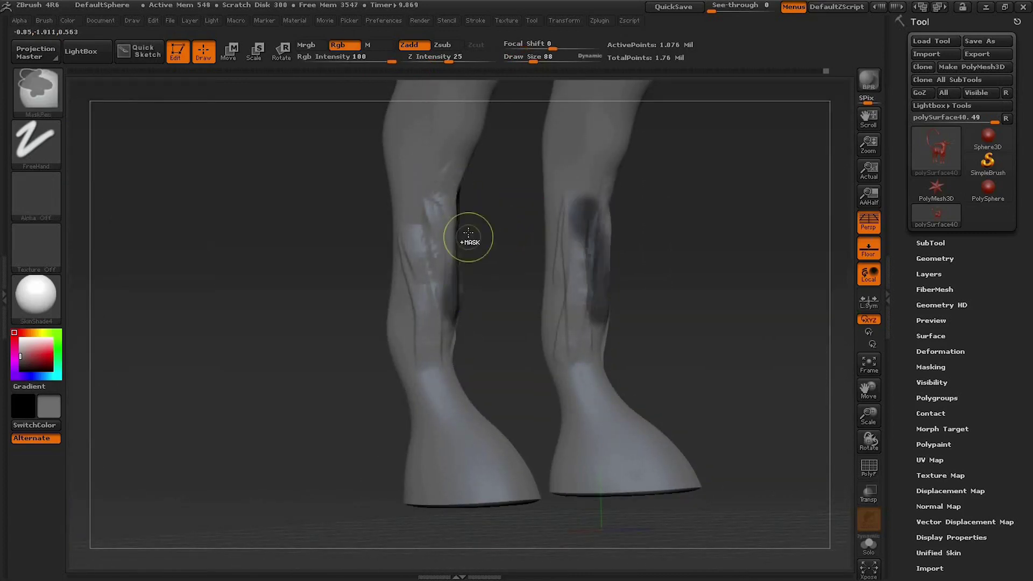
ctrl+alt+drag(466, 237, 429, 176)
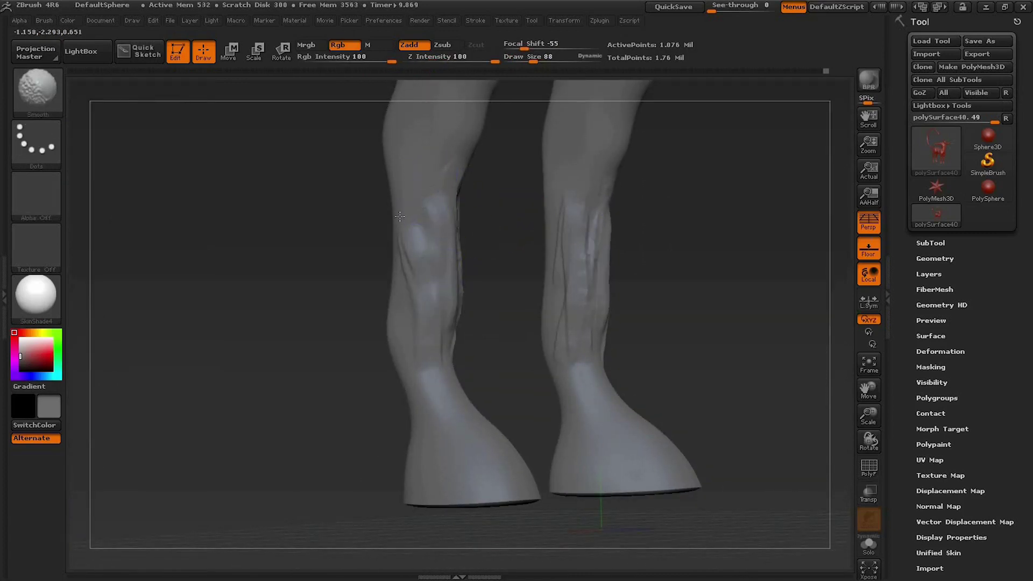
shift+drag(399, 216, 410, 237)
mouse_move(484, 237)
mouse_down()
mouse_move(588, 238)
mouse_move(441, 181)
mouse_up()
key(shift)
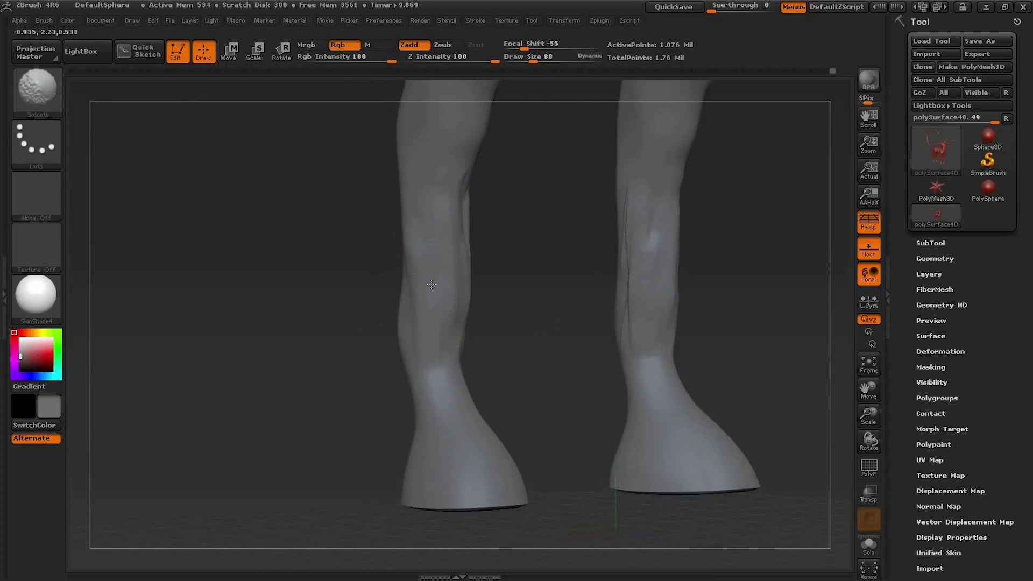
- Add vertical clay strokes and mirrored creases along the lower legs
drag(511, 224, 483, 199)
key(shift)
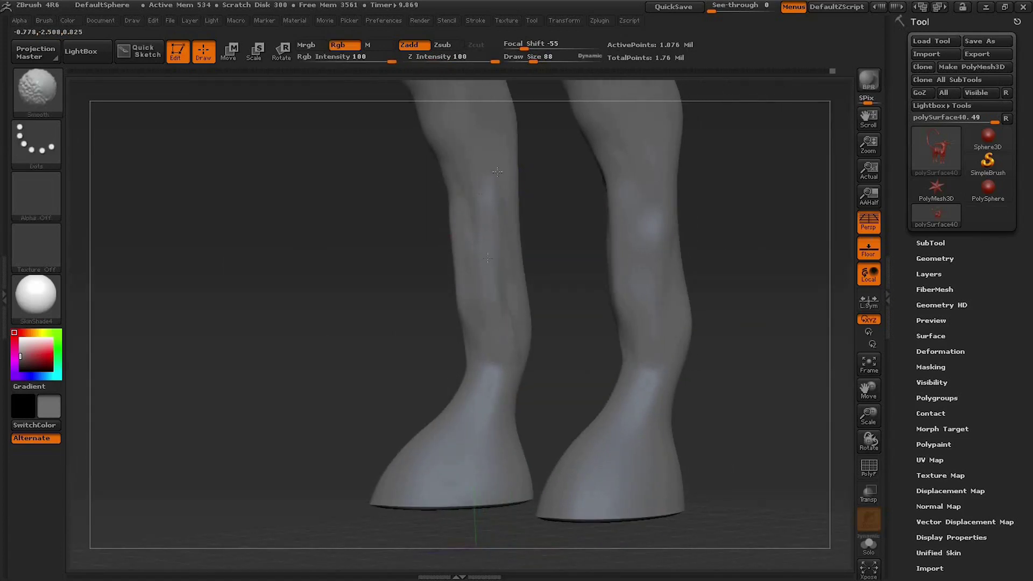
mouse_move(387, 266)
mouse_down()
mouse_move(560, 237)
mouse_move(475, 186)
mouse_move(473, 258)
mouse_up()
drag(472, 207, 471, 394)
mouse_move(456, 316)
mouse_down()
mouse_move(592, 337)
mouse_move(457, 373)
mouse_move(452, 403)
mouse_up()
drag(495, 299, 473, 319)
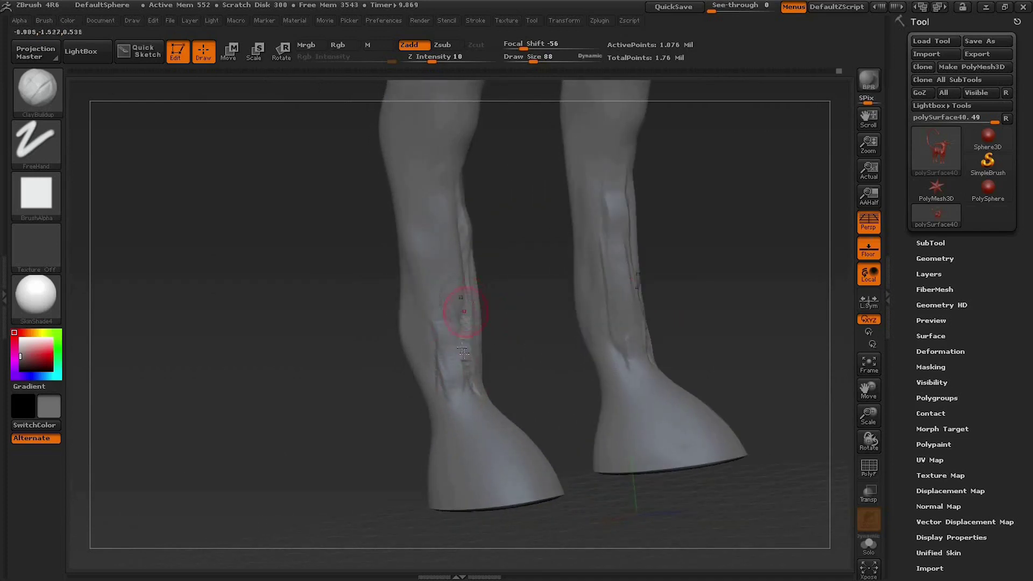
key(shift)
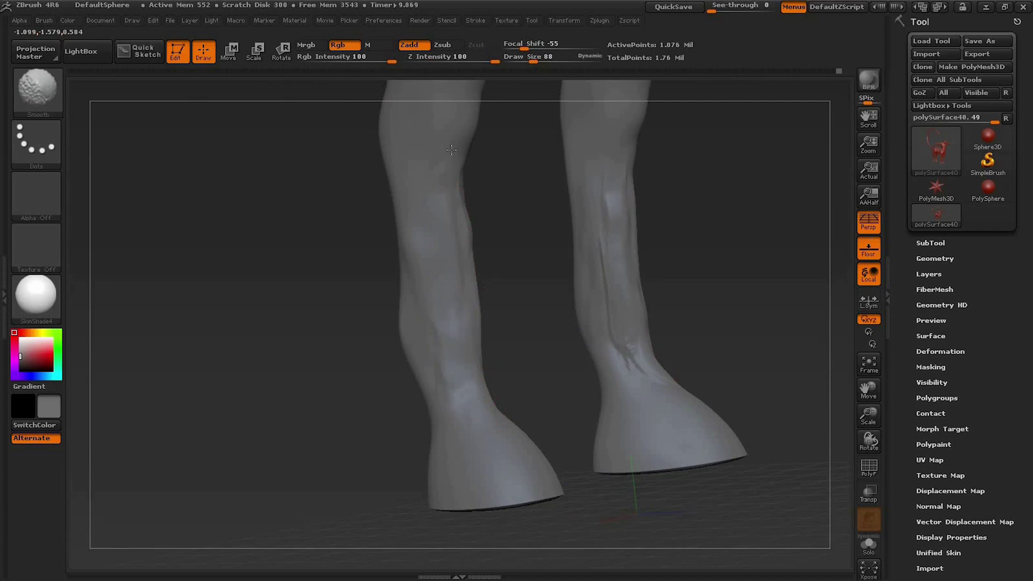
- Build up the lower leg's right edge, carve crease lines, and soften them
drag(537, 242, 495, 184)
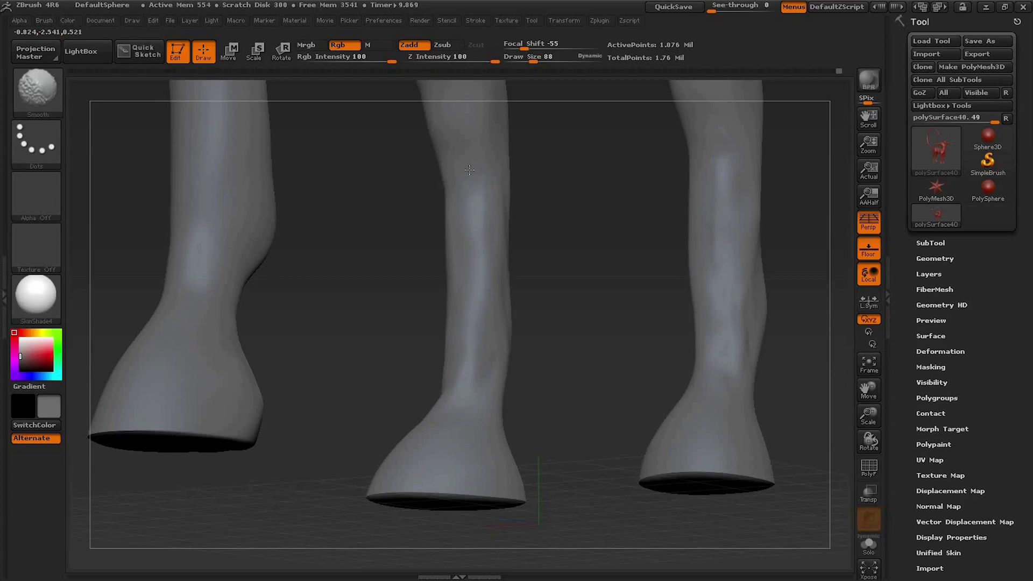
shift+drag(500, 373, 258, 346)
drag(261, 302, 302, 300)
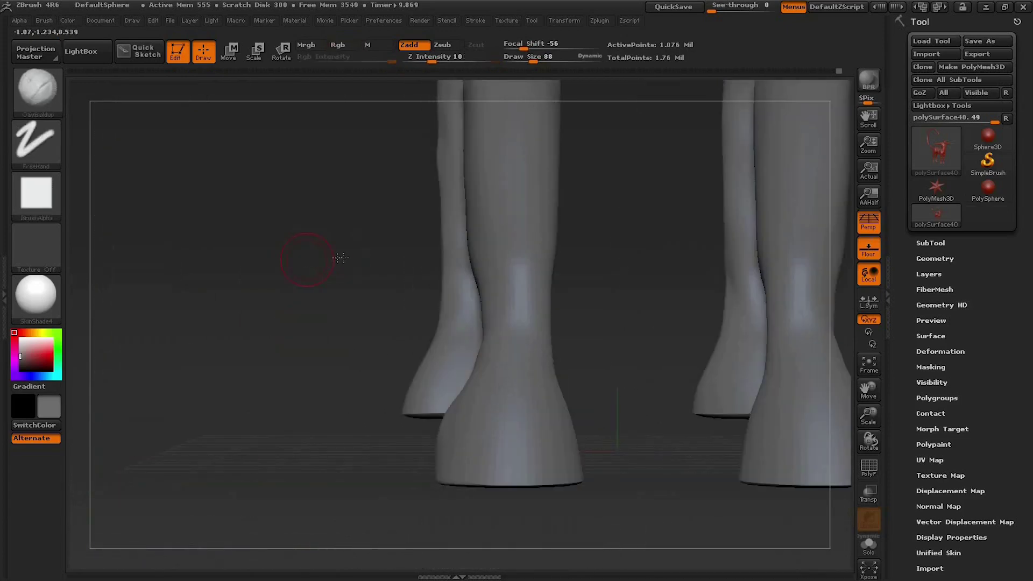
drag(316, 302, 625, 320)
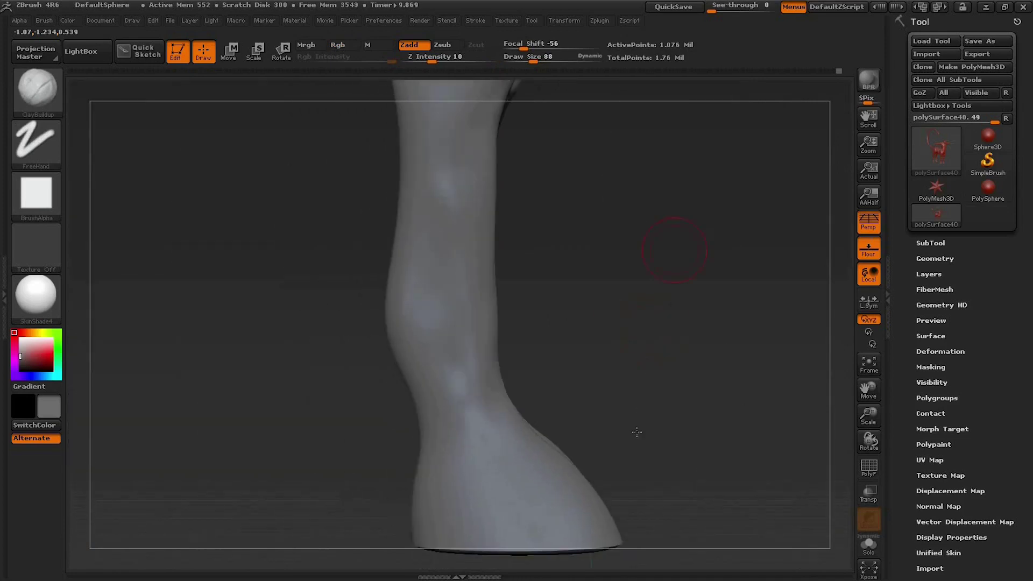
drag(624, 403, 632, 335)
drag(311, 270, 286, 202)
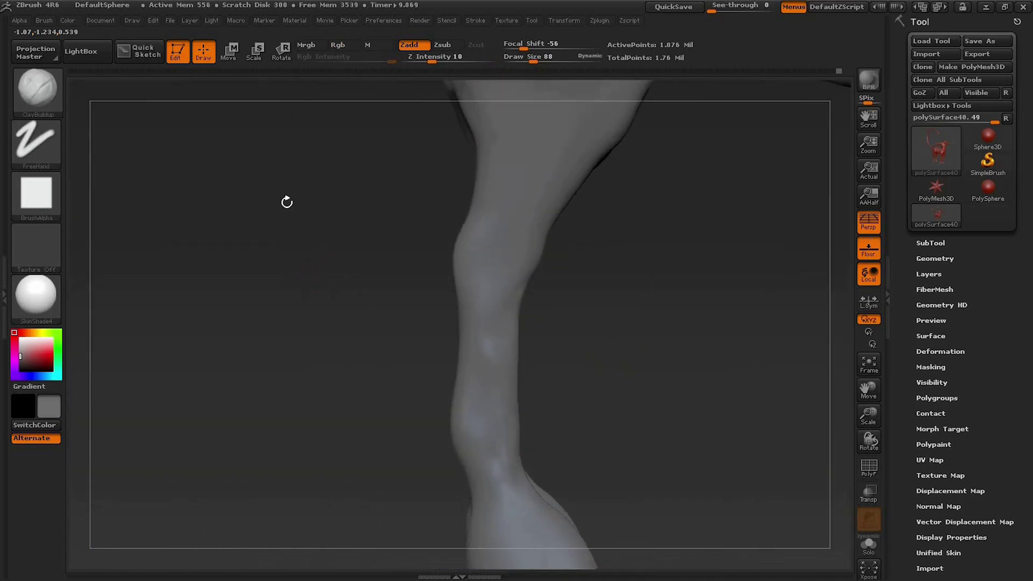
mouse_move(297, 166)
mouse_down()
mouse_move(484, 233)
mouse_move(613, 260)
mouse_move(557, 260)
mouse_up()
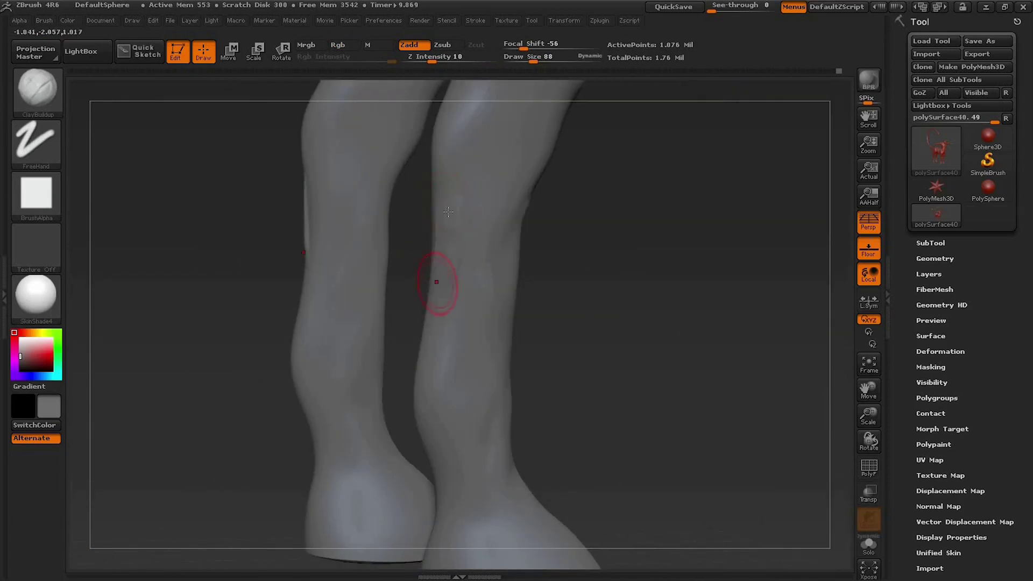
key(shift)
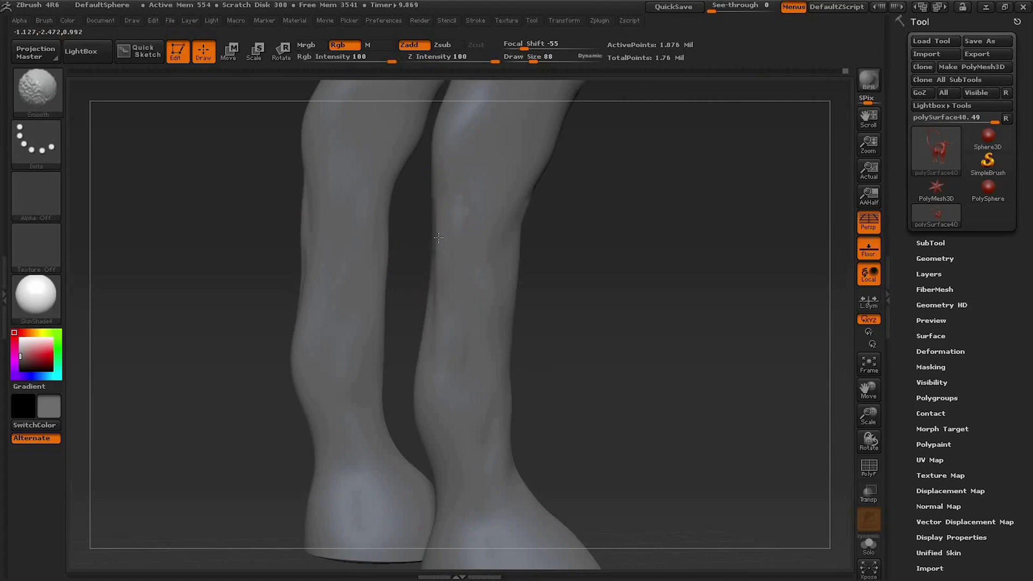
drag(660, 274, 699, 292)
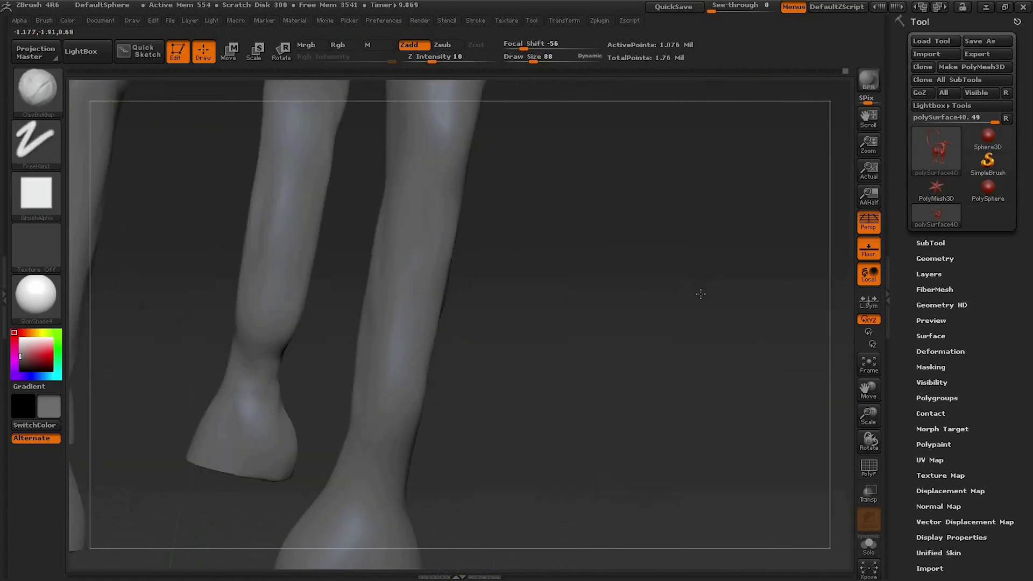
drag(451, 156, 424, 303)
drag(419, 210, 400, 307)
shift+drag(425, 161, 390, 339)
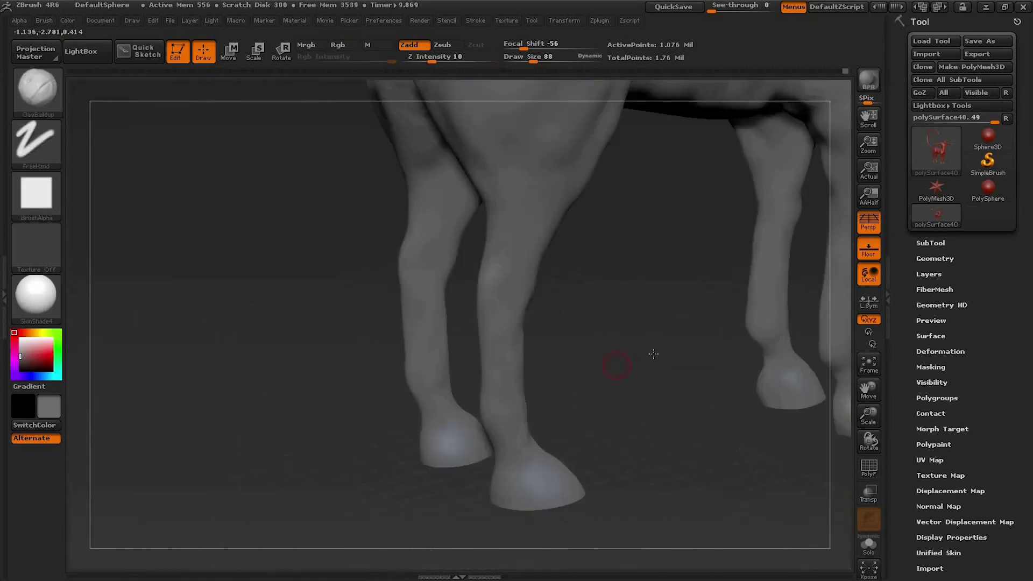
click(37, 91)
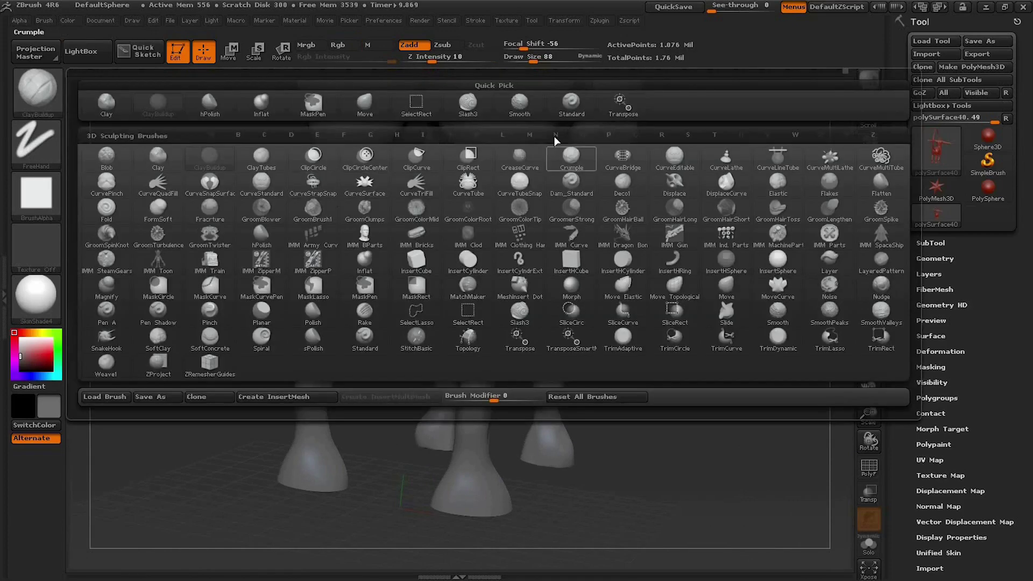
- Raise bony bumps on the right foreleg's knee and smooth them
alt+drag(710, 352, 565, 323)
key(ctrl)
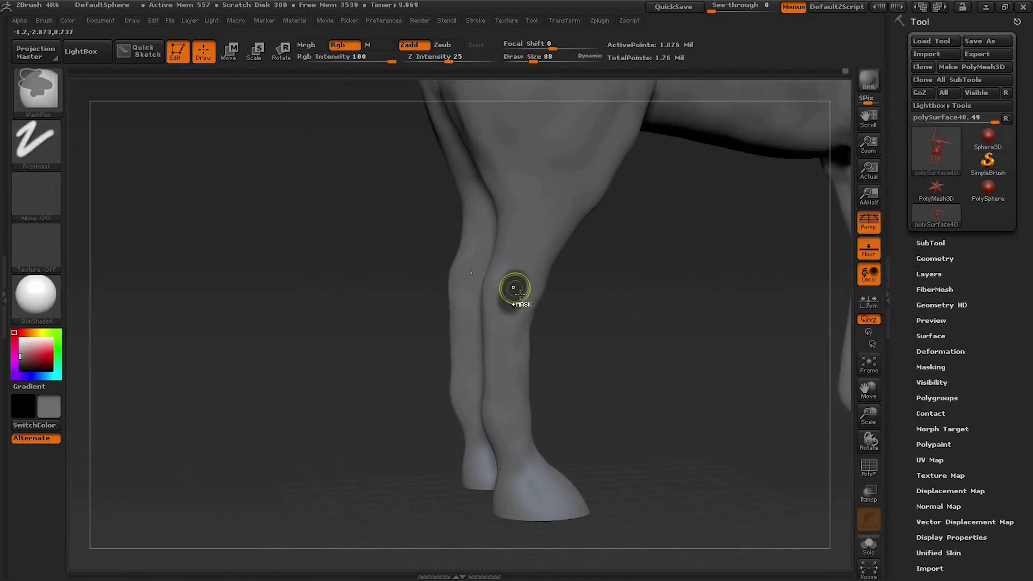
key(ctrl)
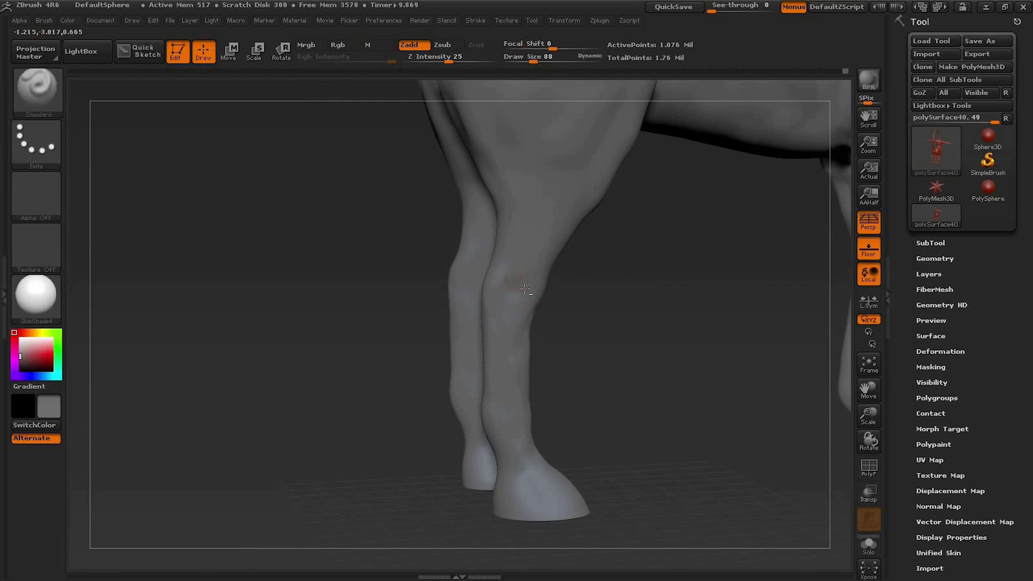
drag(554, 305, 518, 321)
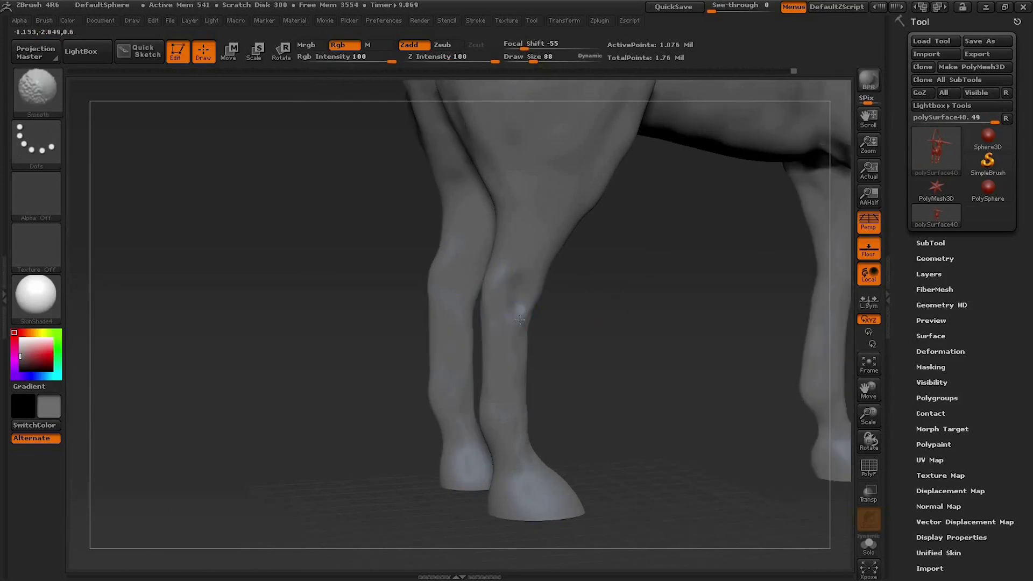
mouse_move(552, 357)
mouse_down()
mouse_move(664, 374)
mouse_move(604, 338)
mouse_move(501, 320)
mouse_up()
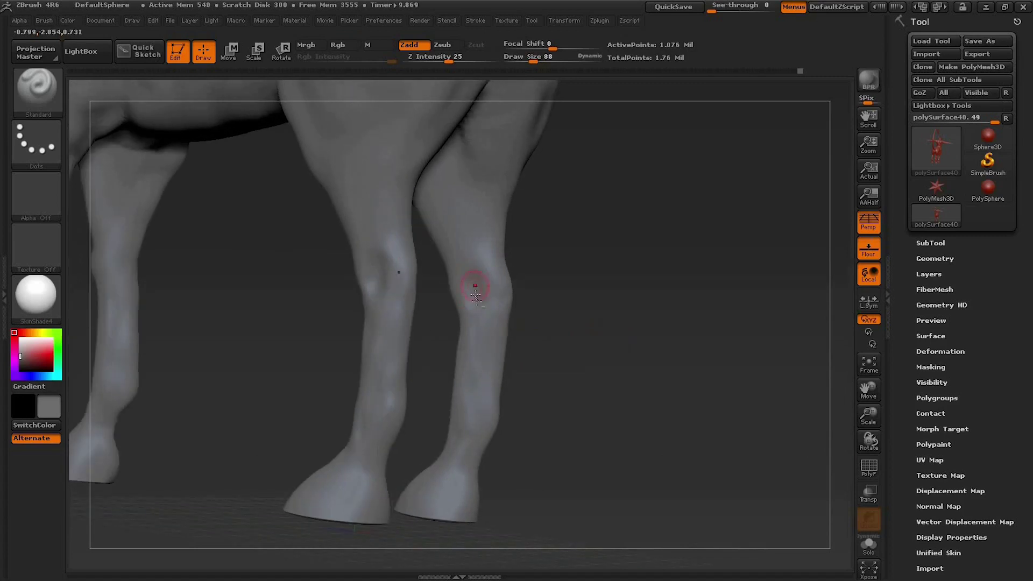
drag(473, 290, 458, 235)
shift+drag(476, 280, 467, 205)
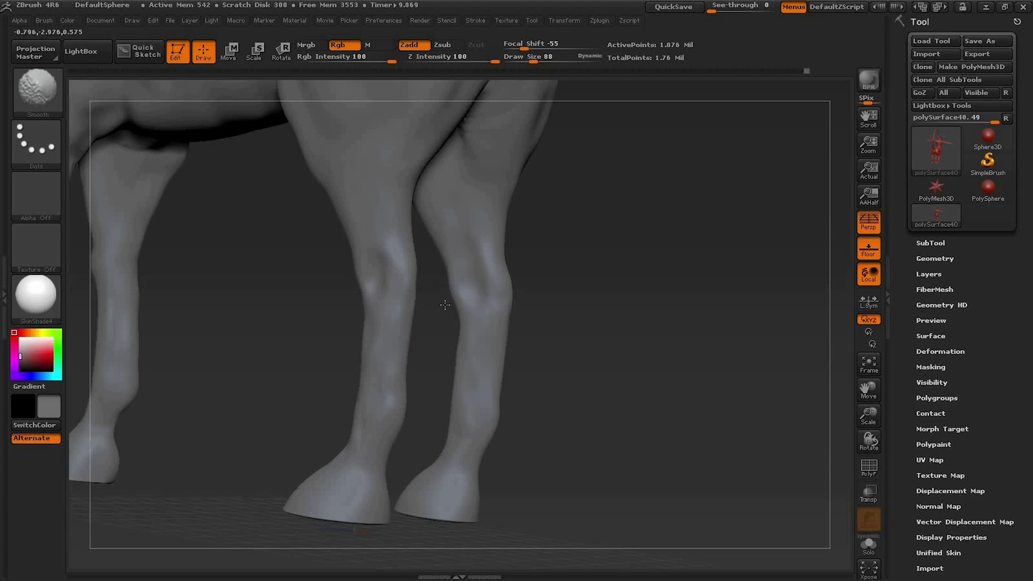
- Add more detail to the right knee and soften its surface
mouse_move(584, 290)
mouse_down()
mouse_move(561, 266)
mouse_move(524, 275)
mouse_up()
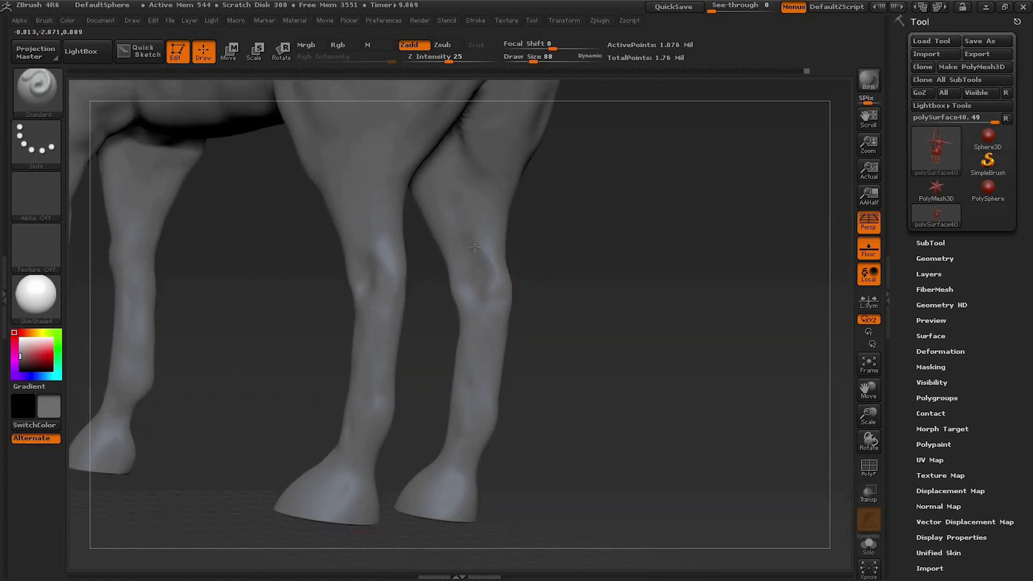
drag(473, 230, 470, 224)
key(shift)
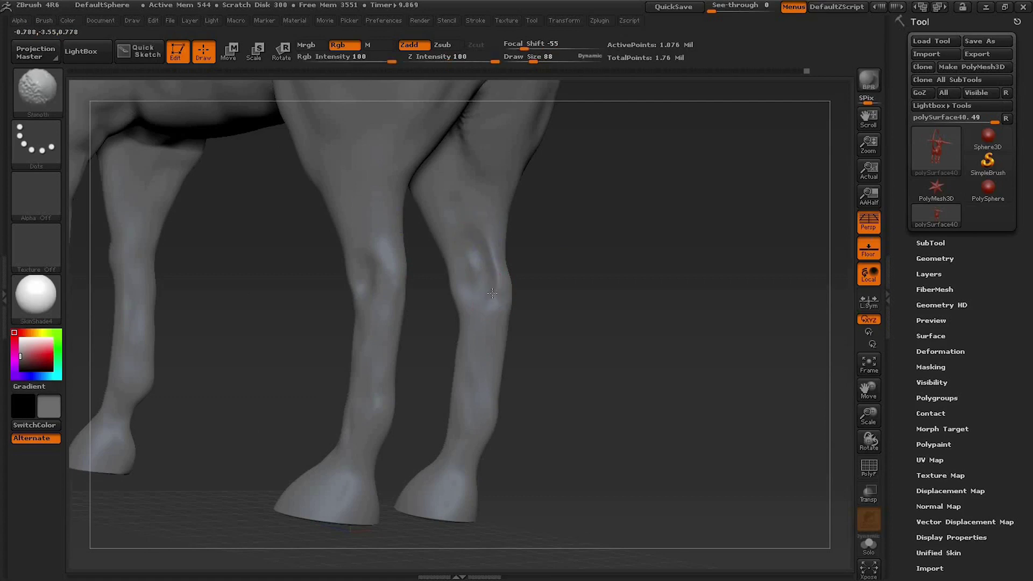
mouse_move(473, 253)
shift+mouse_down()
mouse_move(461, 214)
mouse_move(456, 235)
mouse_move(488, 290)
shift+mouse_up()
mouse_move(596, 260)
mouse_down()
mouse_move(591, 293)
mouse_move(562, 293)
mouse_move(607, 260)
mouse_move(505, 355)
mouse_up()
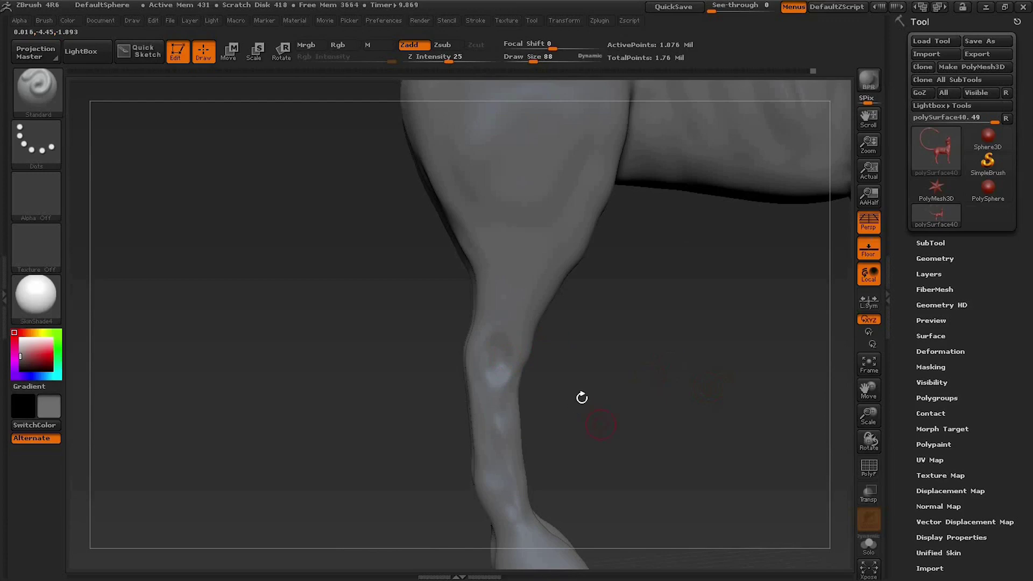
- Check the centaur reference image, then select the ClayBuildup brush
key(alt+Tab)
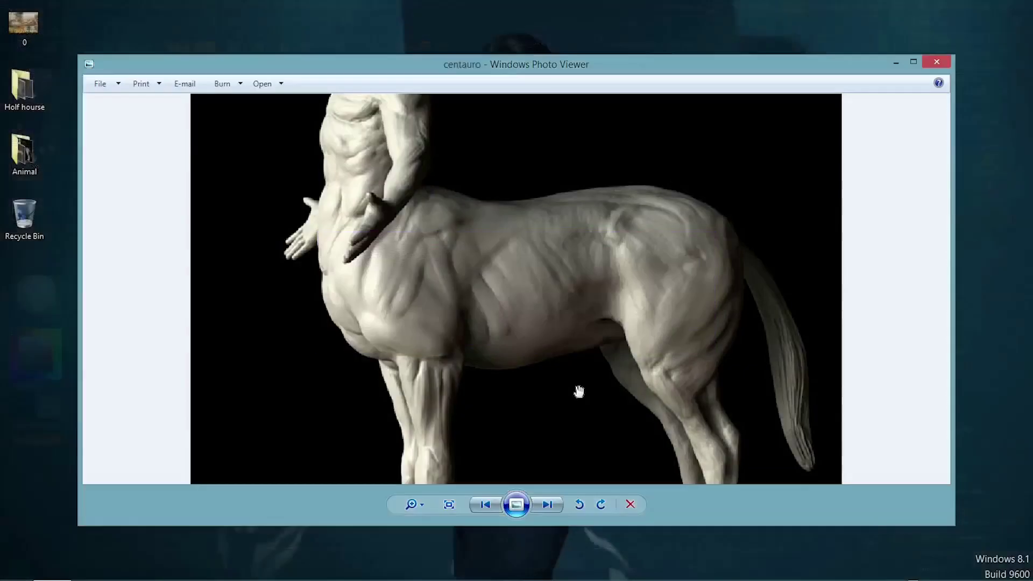
key(alt+Tab)
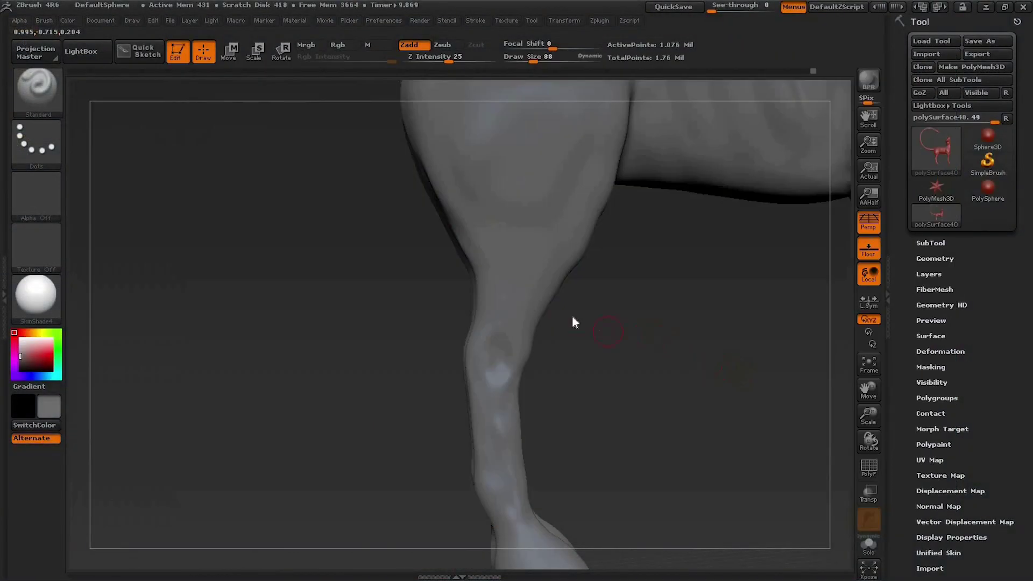
alt+drag(609, 335, 551, 275)
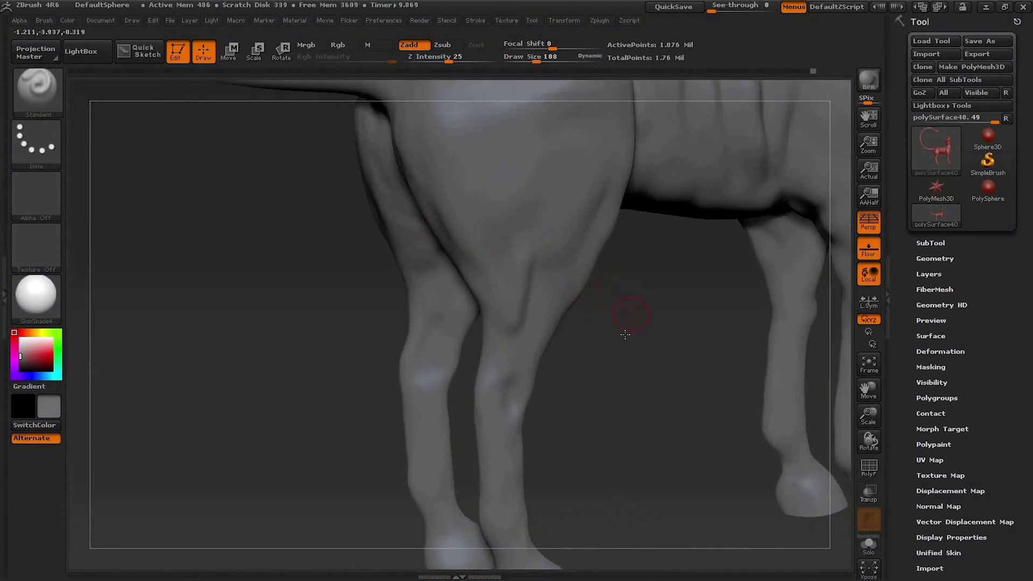
alt+drag(625, 334, 547, 288)
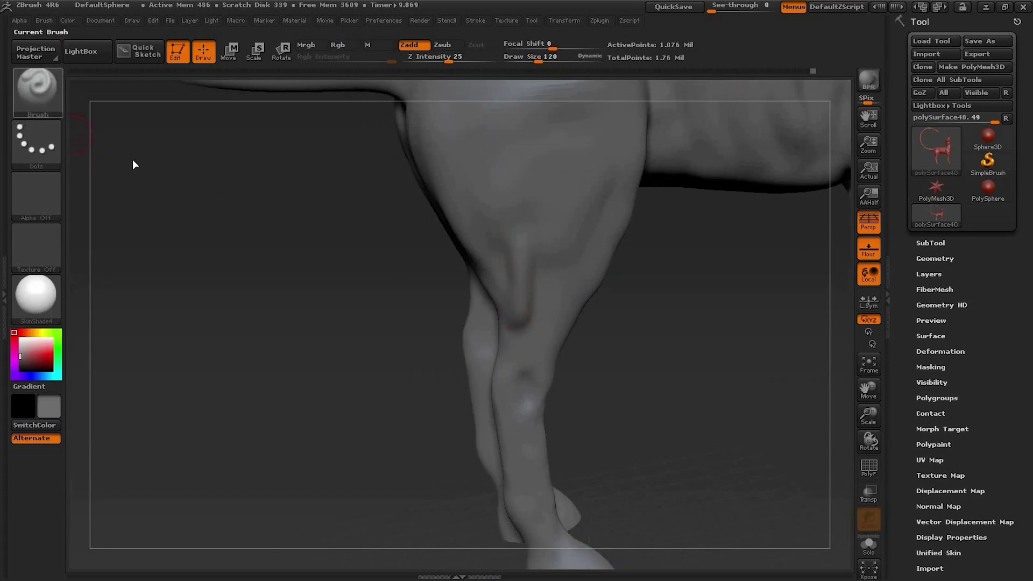
key(b)
click(158, 103)
alt+drag(401, 394, 491, 303)
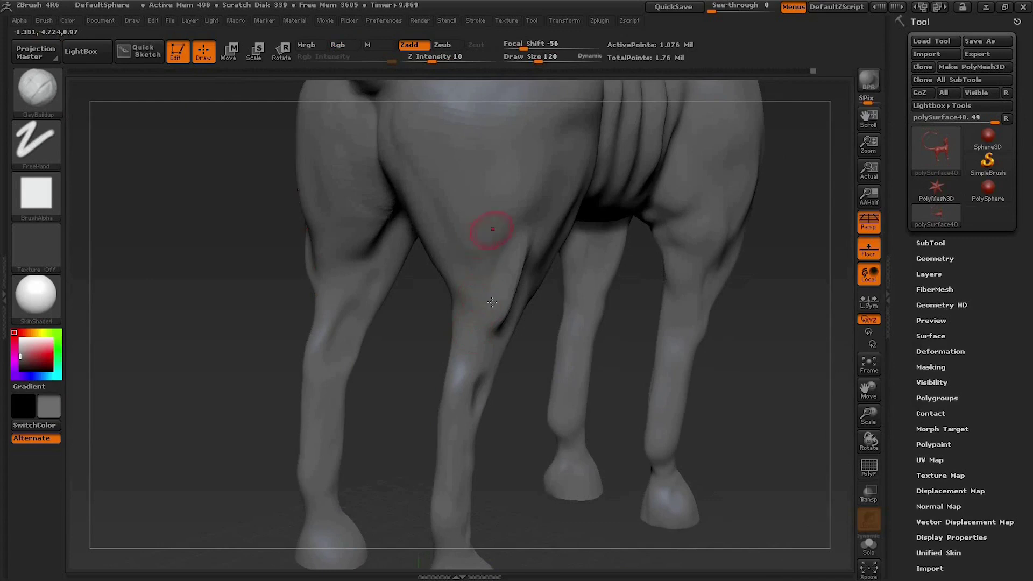
- Build up the crease below the chest and glance at the centaur reference photo
alt+drag(542, 450, 518, 362)
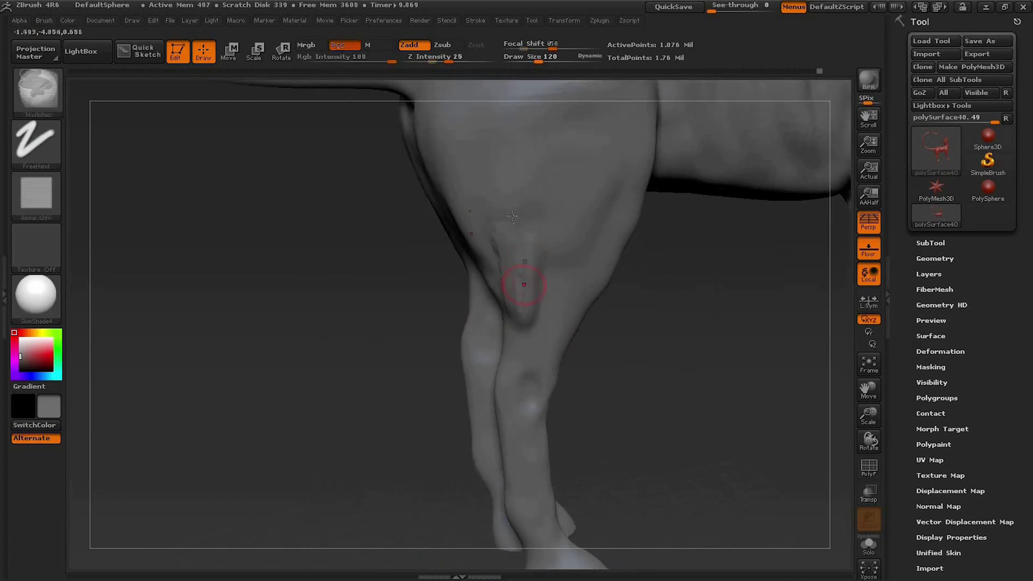
drag(618, 358, 547, 244)
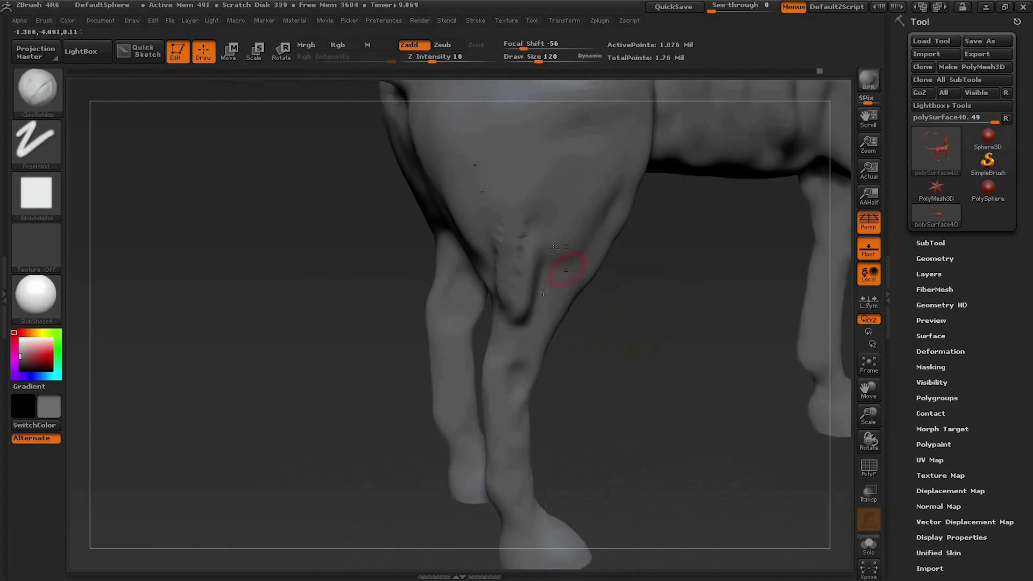
drag(527, 329, 532, 226)
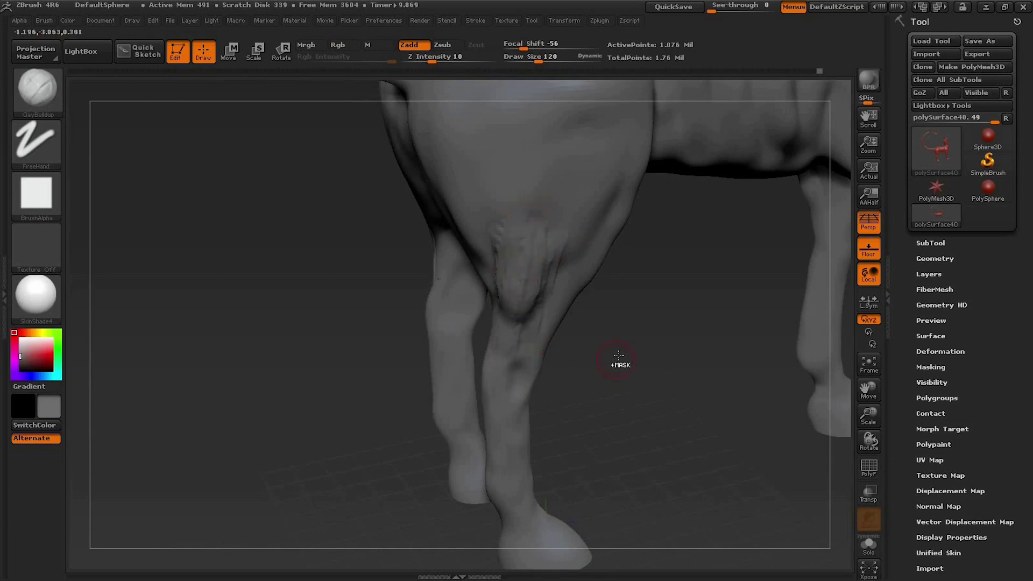
drag(646, 357, 553, 503)
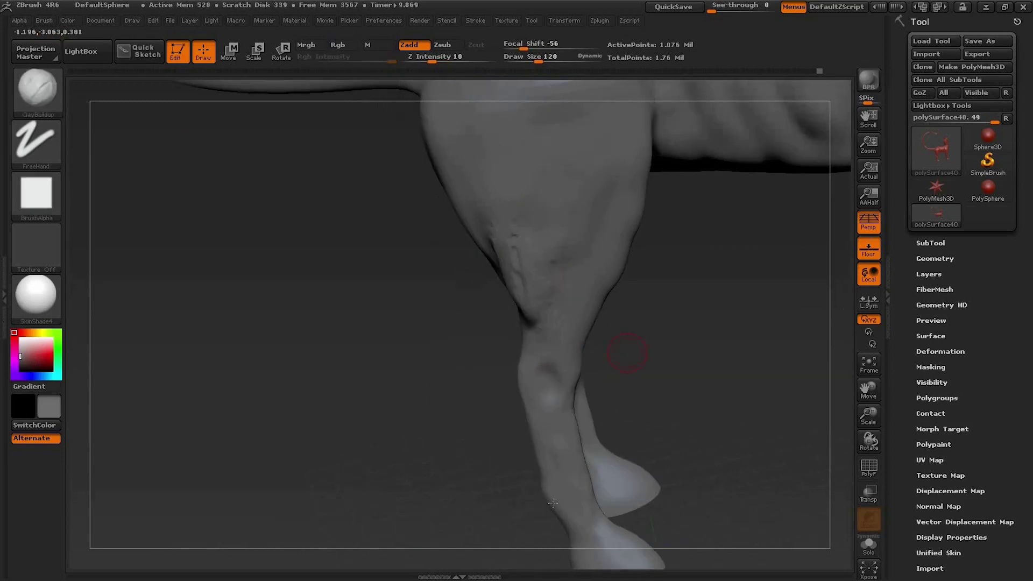
key(alt+Tab)
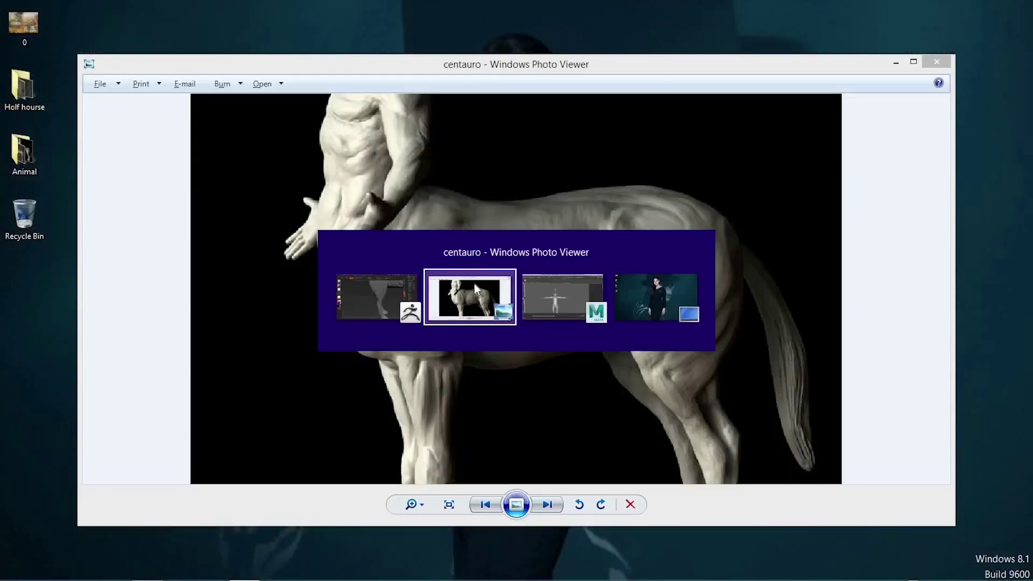
click(895, 62)
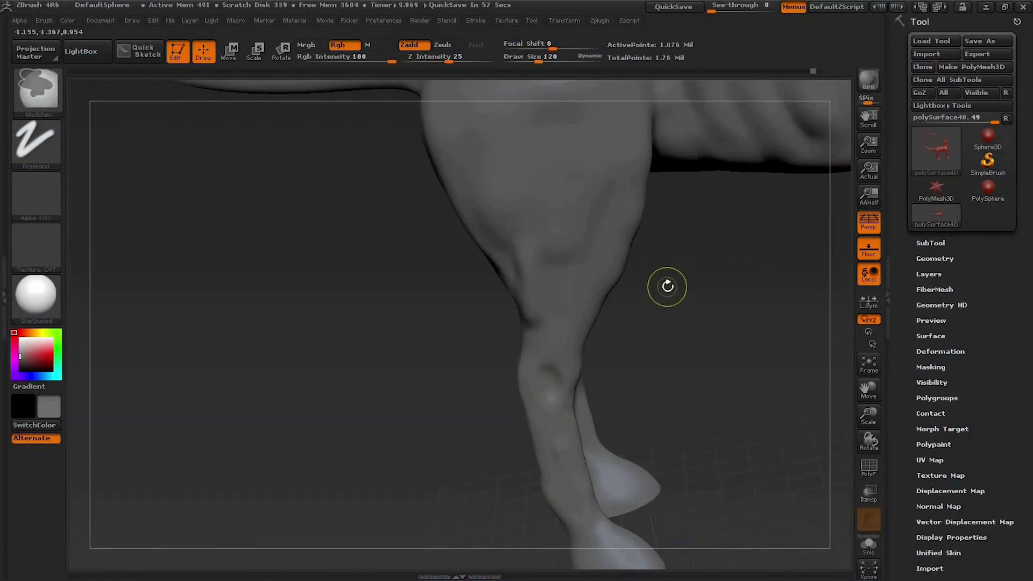
- Return to ClayBuildup and sculpt a raised streak on the upper hind leg
key(b)
key(c)
key(b)
drag(669, 254, 626, 189)
mouse_move(751, 297)
mouse_down()
mouse_move(605, 209)
mouse_move(609, 173)
mouse_up()
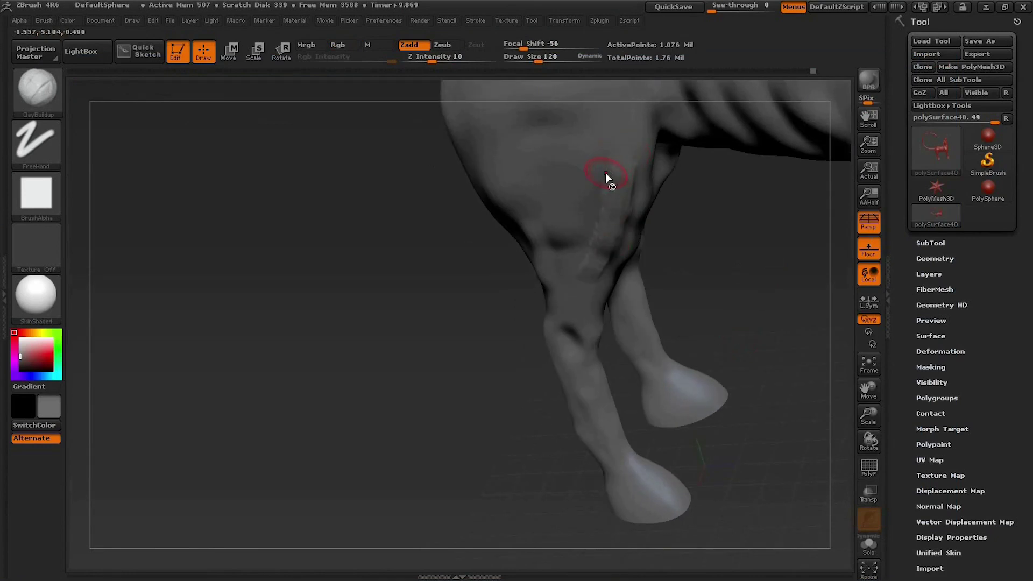
drag(691, 210, 620, 165)
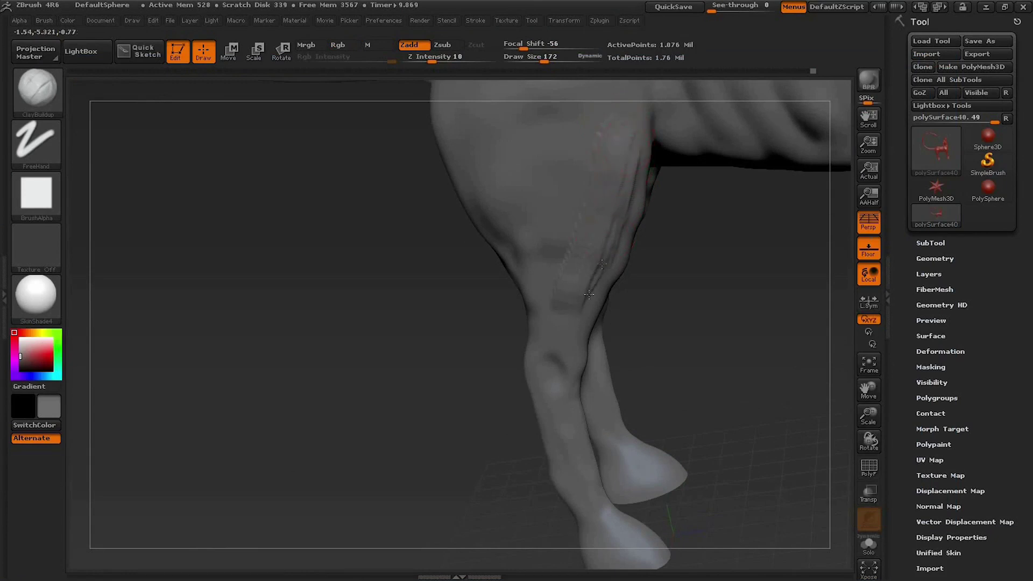
drag(618, 285, 662, 158)
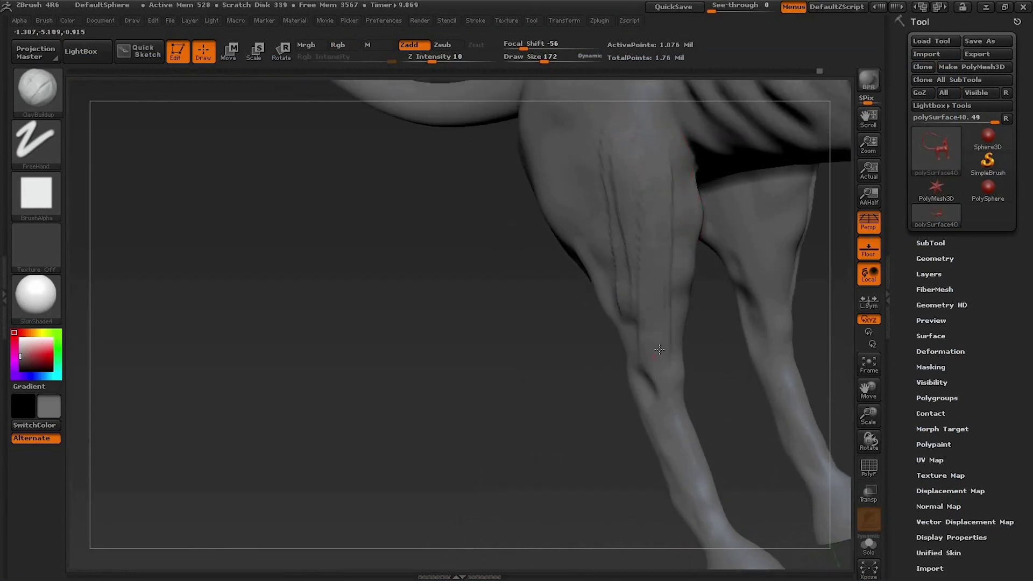
drag(503, 299, 614, 179)
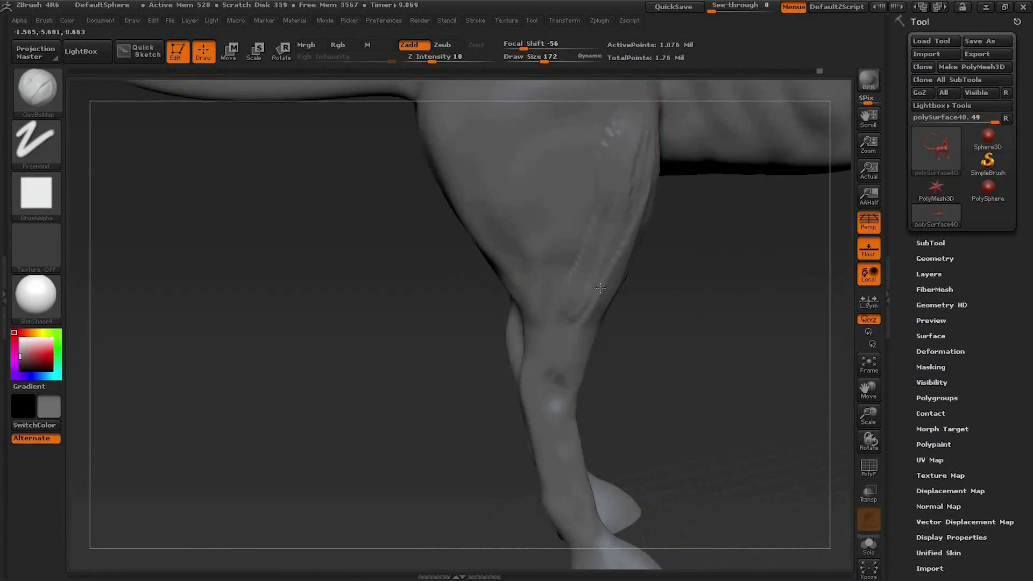
drag(732, 280, 733, 386)
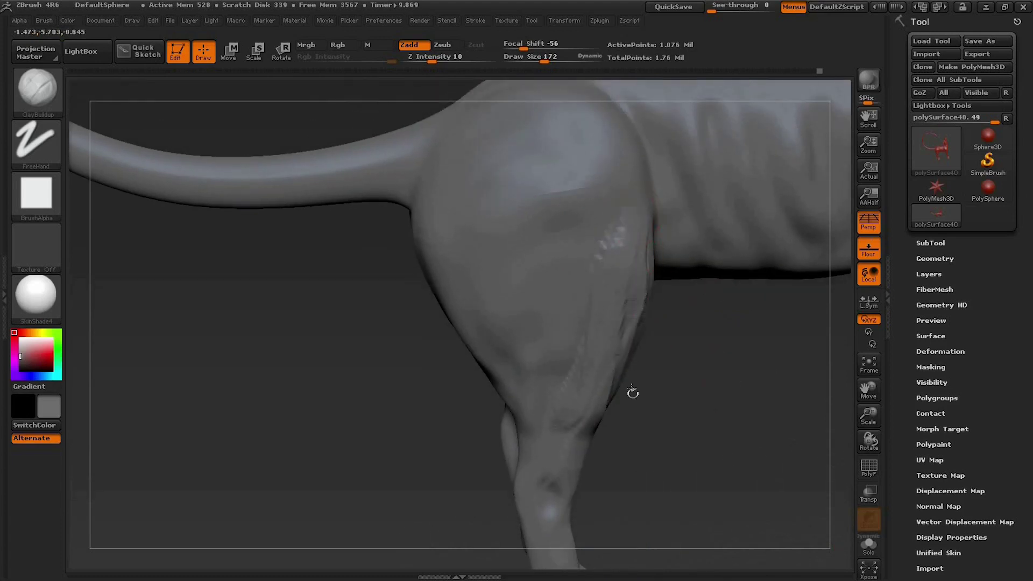
drag(681, 405, 680, 267)
drag(687, 346, 713, 393)
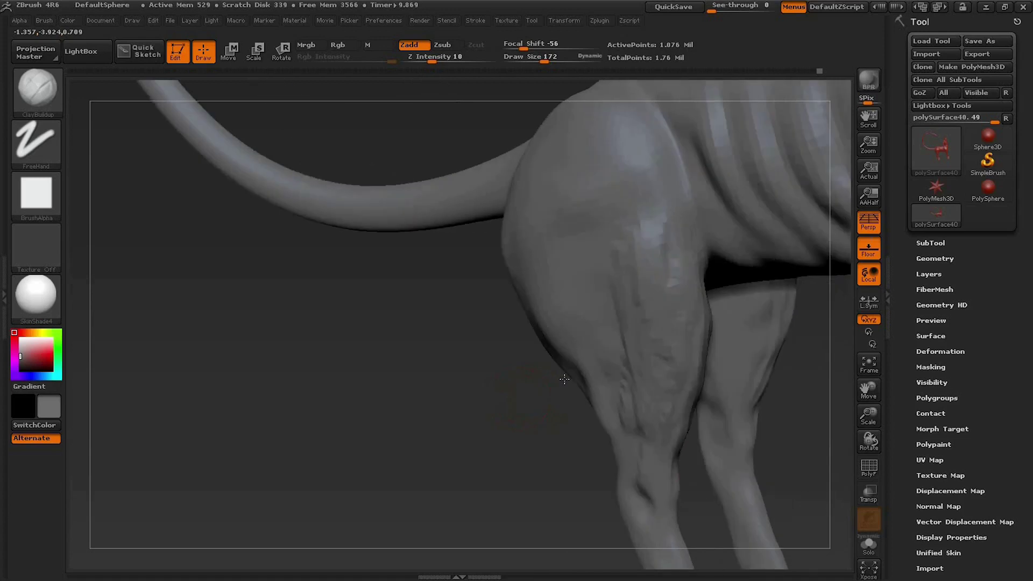
- Smooth the vertical haunch crease and carve a stroke along the haunch edge
drag(518, 397, 675, 224)
shift+drag(646, 261, 664, 392)
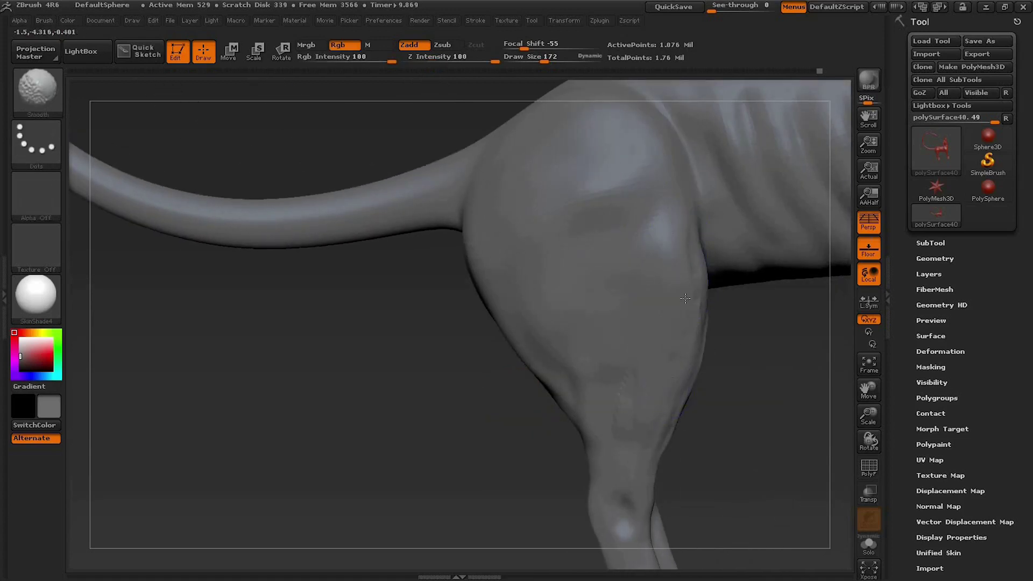
drag(696, 427, 641, 345)
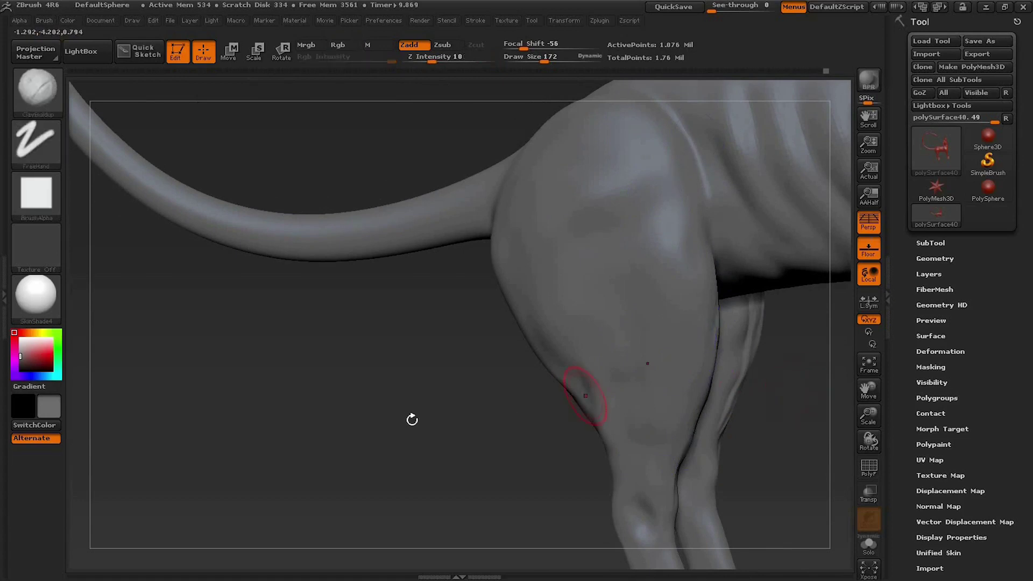
drag(410, 417, 480, 396)
drag(714, 291, 721, 321)
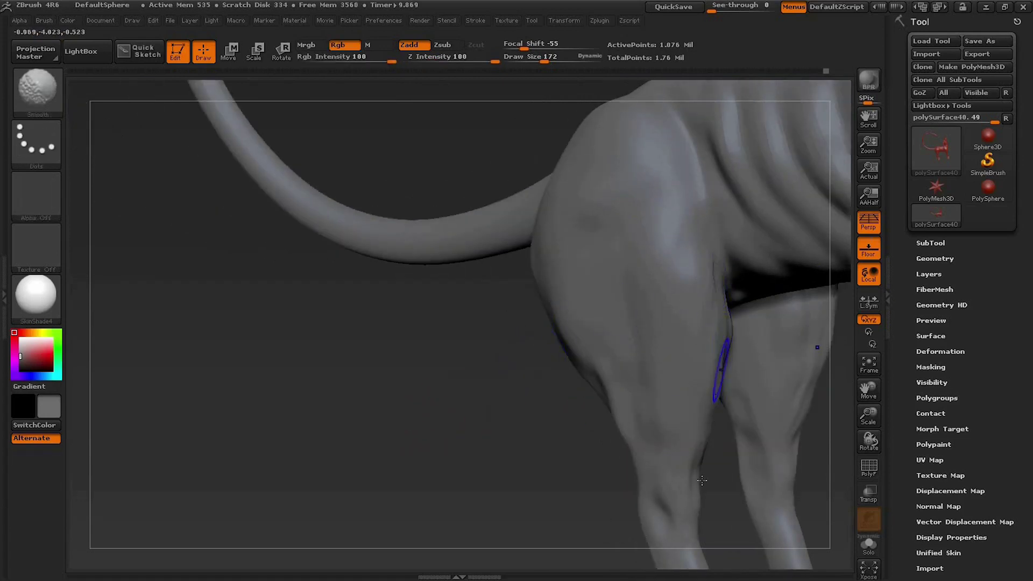
drag(493, 380, 420, 392)
- Build two vertical muscle ridges down the hind leg and smooth them
mouse_move(671, 224)
mouse_down()
mouse_move(649, 430)
mouse_move(675, 230)
mouse_move(672, 421)
mouse_up()
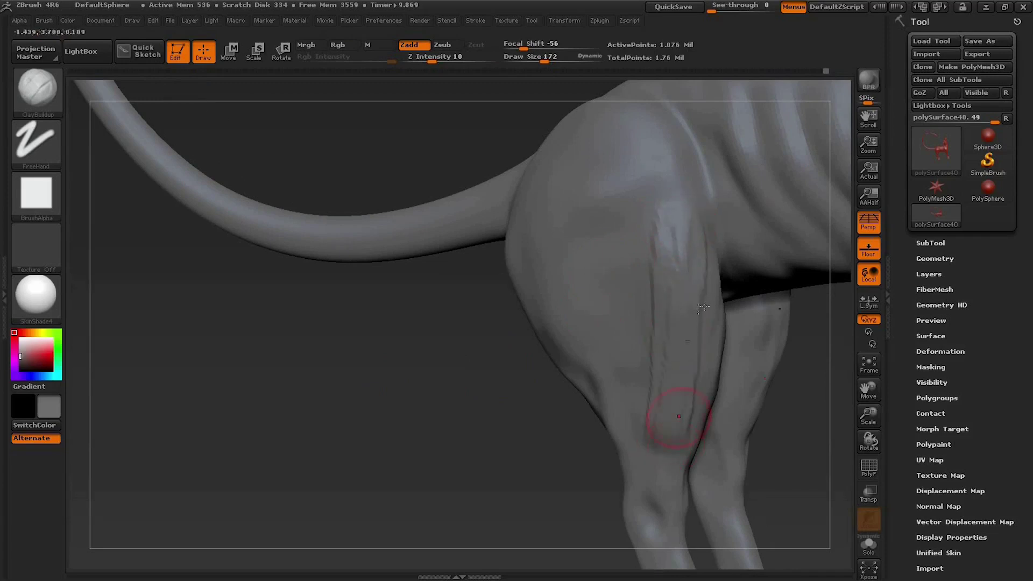
key(shift)
mouse_move(675, 219)
shift+mouse_down()
mouse_move(634, 334)
mouse_move(655, 434)
shift+mouse_up()
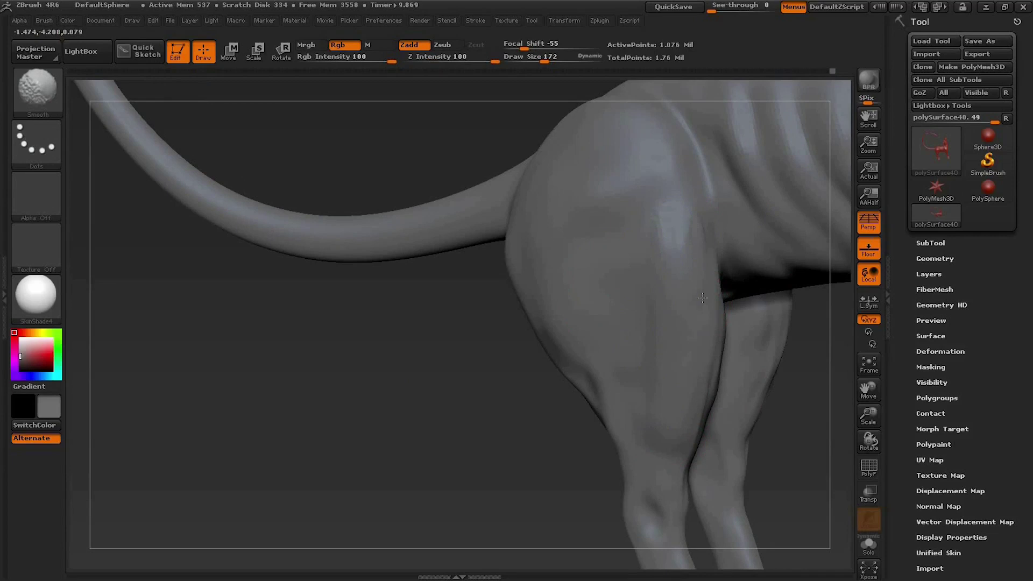
mouse_move(528, 394)
mouse_down()
mouse_move(743, 436)
mouse_move(715, 263)
mouse_move(726, 369)
mouse_move(726, 338)
mouse_move(627, 299)
mouse_up()
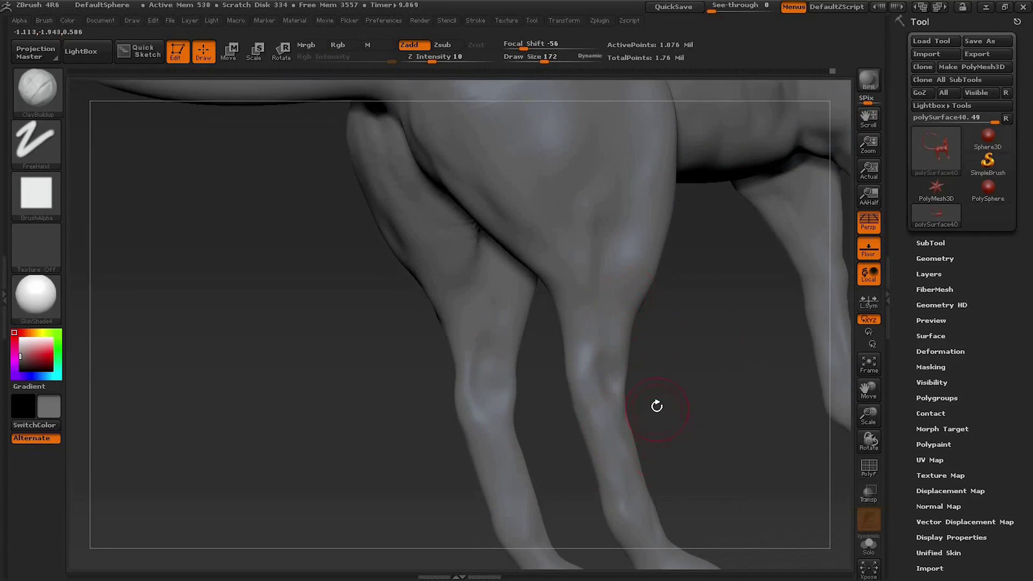
key(alt+Tab)
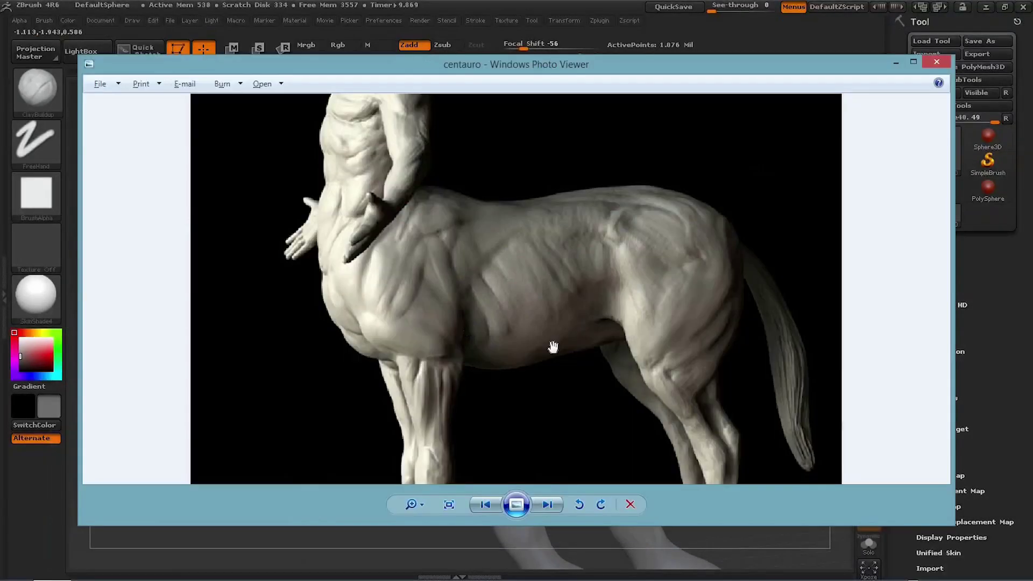
- Review the reference's legs and hooves, then undo the stroke on the rear leg
drag(580, 208, 580, 79)
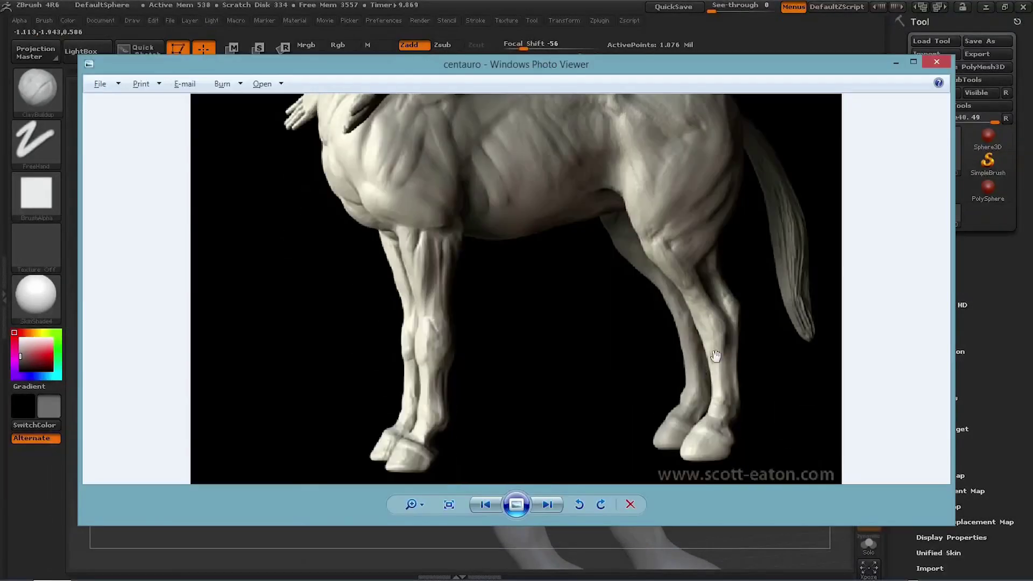
click(896, 63)
mouse_move(727, 323)
mouse_down()
mouse_move(704, 268)
mouse_move(652, 233)
mouse_move(605, 305)
mouse_move(629, 344)
mouse_up()
key(ctrl+z)
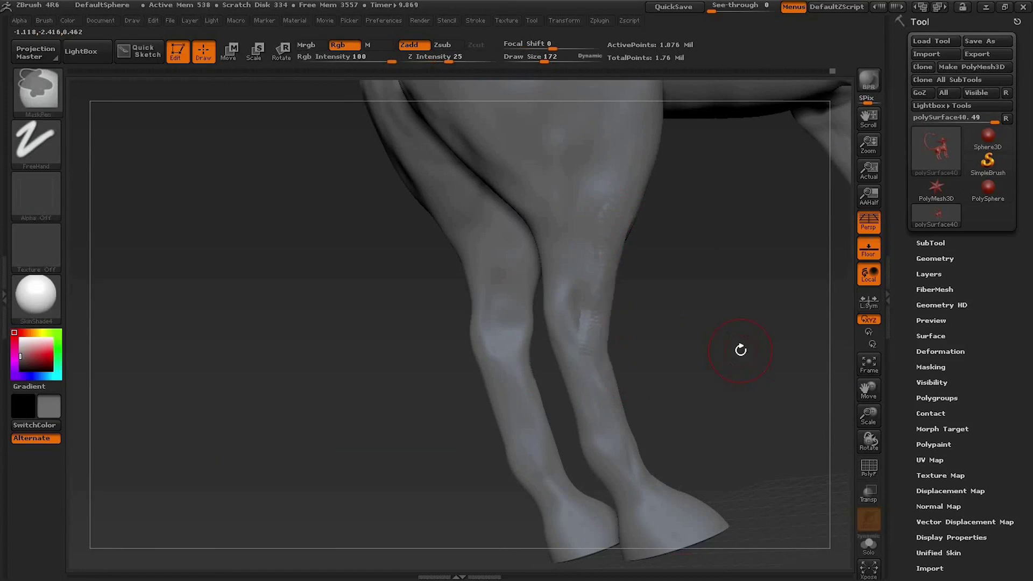
drag(741, 350, 636, 336)
drag(675, 297, 605, 290)
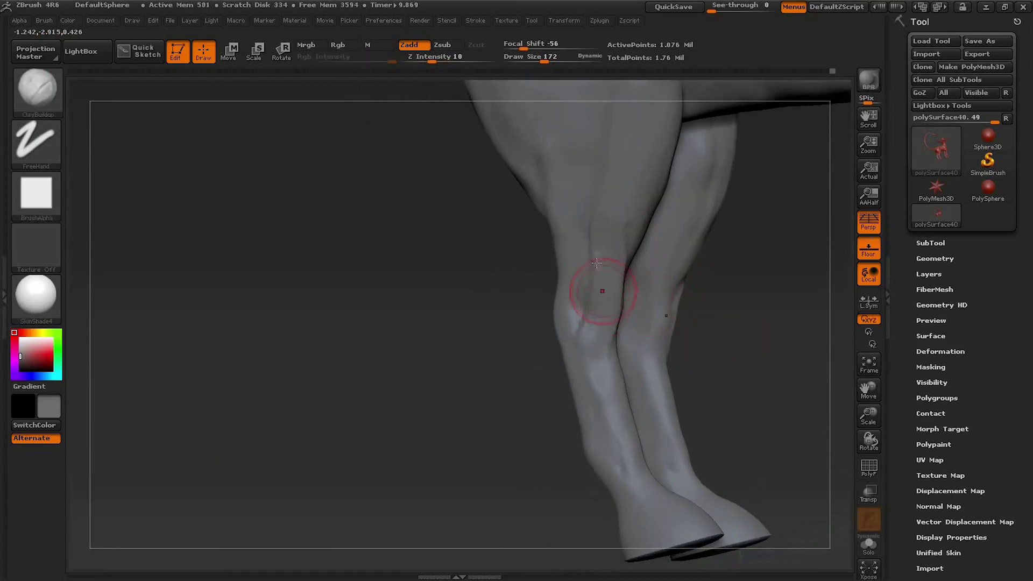
- Compare the forelegs against the centaur reference from side-on angles
shift+drag(518, 362, 572, 260)
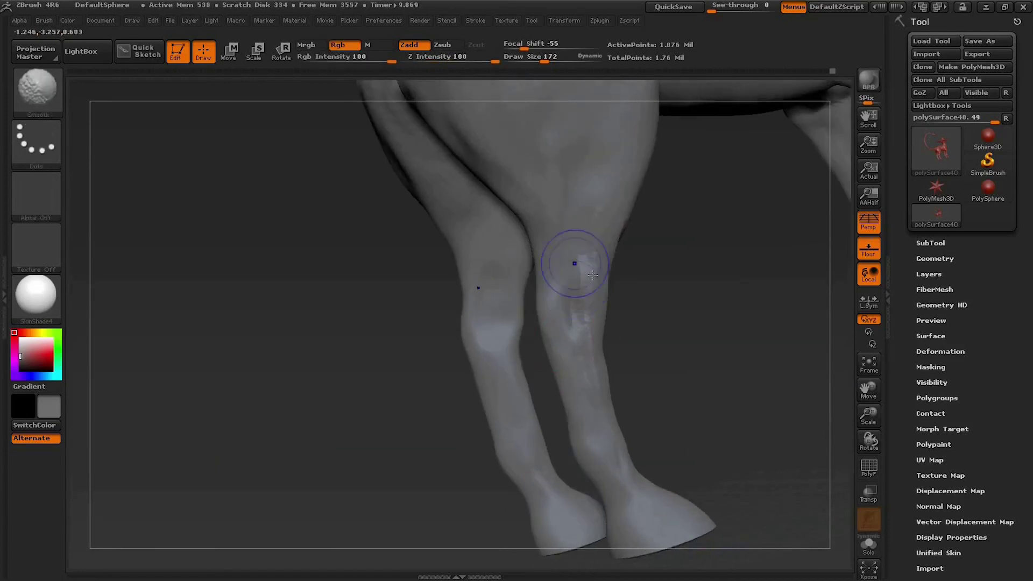
mouse_move(615, 356)
shift+mouse_down()
mouse_move(758, 376)
mouse_move(628, 249)
shift+mouse_up()
drag(438, 357, 569, 265)
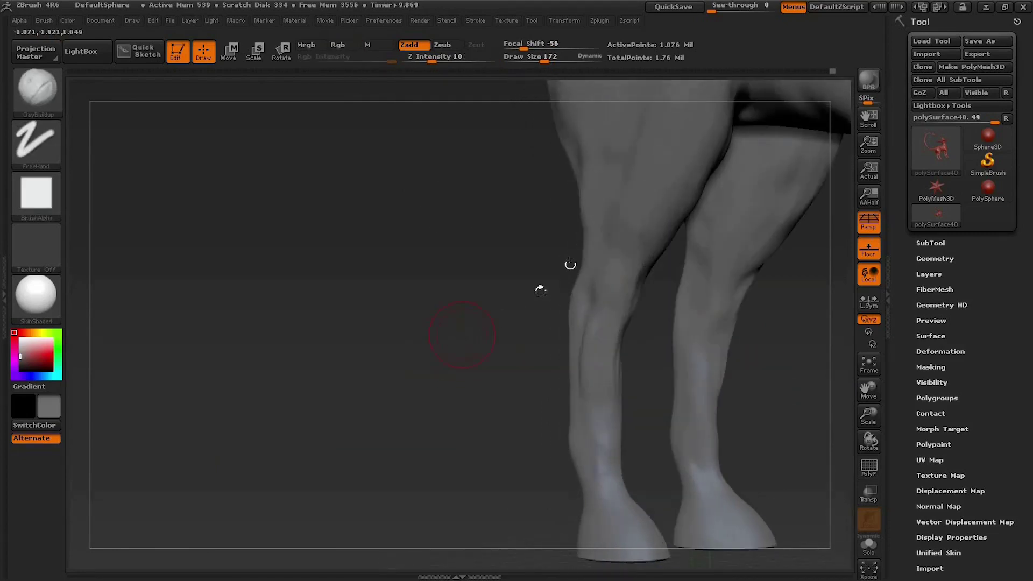
mouse_move(440, 367)
mouse_down()
mouse_move(708, 352)
mouse_move(715, 385)
mouse_up()
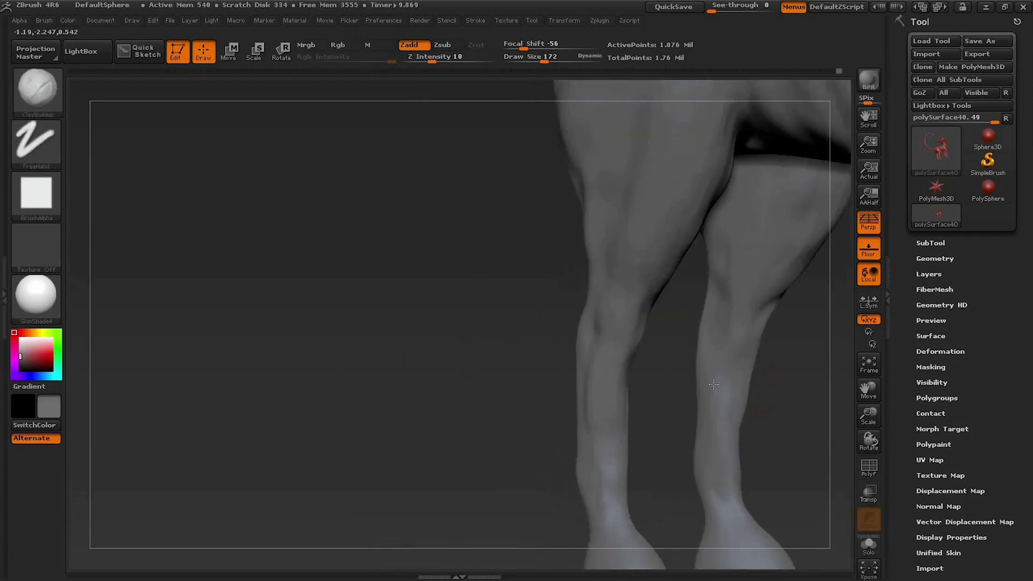
key(alt+Tab)
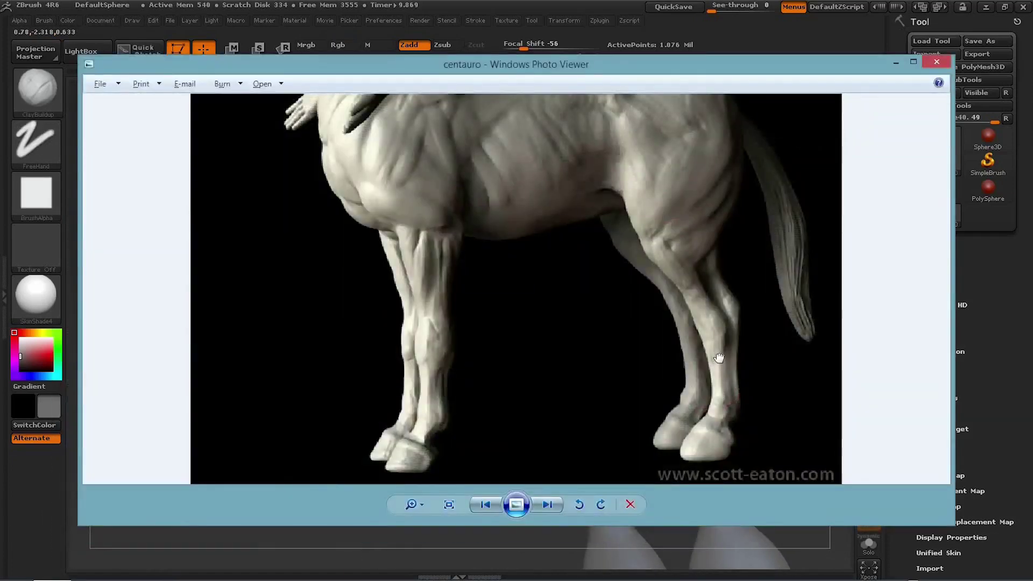
click(896, 62)
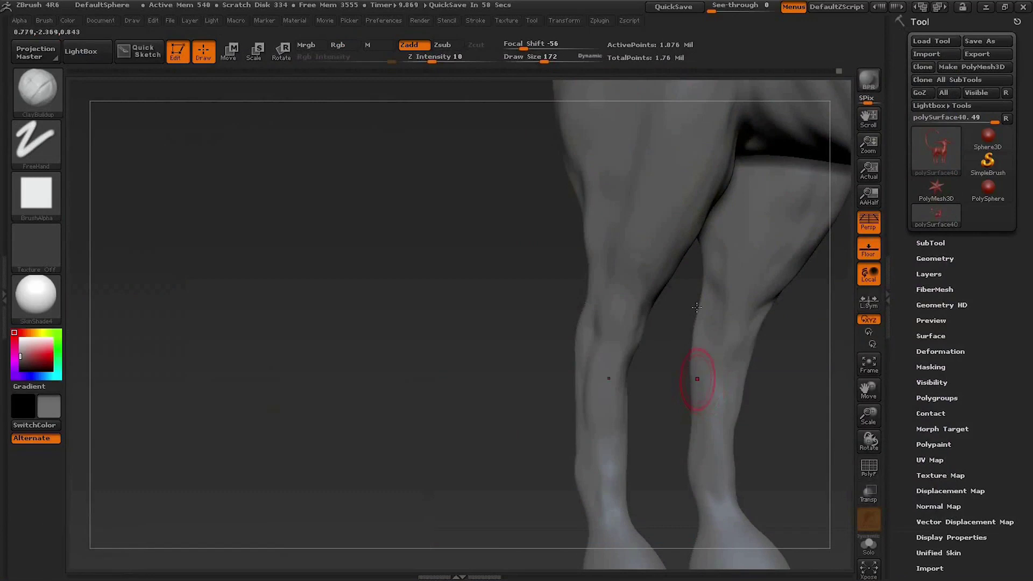
mouse_move(489, 402)
mouse_down()
mouse_move(415, 355)
mouse_move(438, 372)
mouse_move(387, 376)
mouse_move(795, 392)
mouse_move(451, 397)
mouse_move(500, 398)
mouse_move(409, 387)
mouse_move(465, 380)
mouse_up()
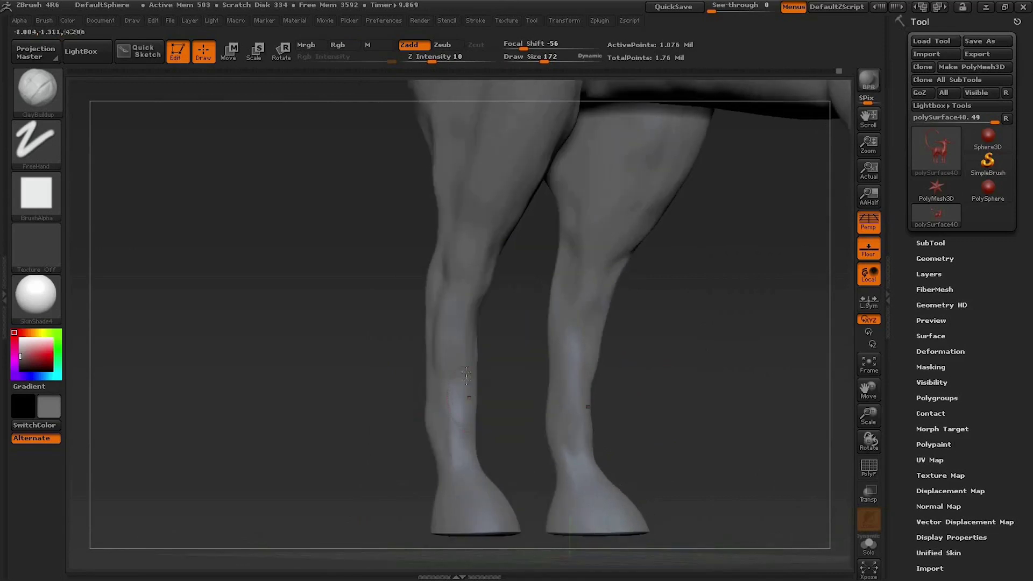
drag(265, 357, 527, 366)
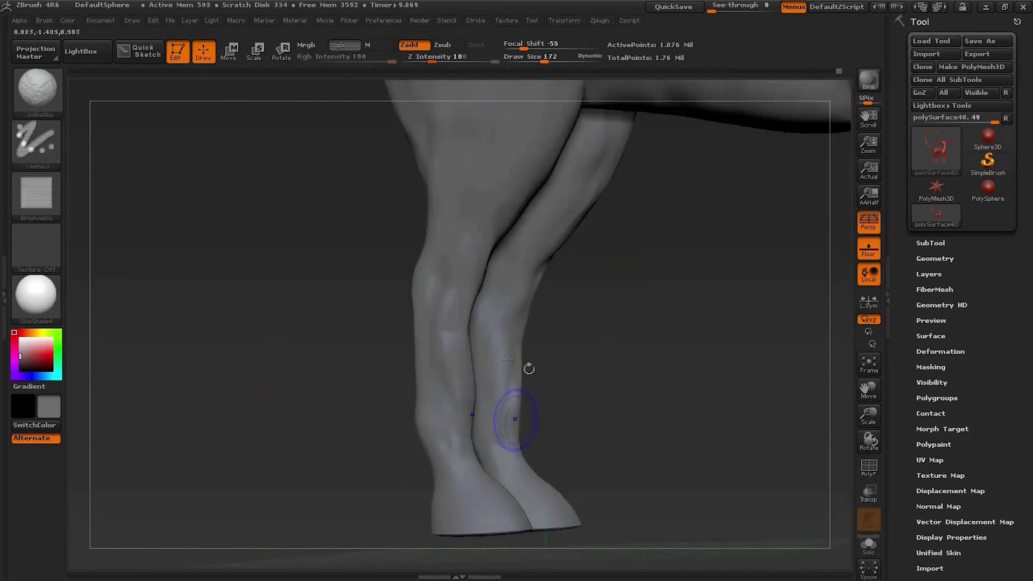
mouse_move(200, 356)
mouse_down()
mouse_move(602, 342)
mouse_move(686, 350)
mouse_move(519, 344)
mouse_up()
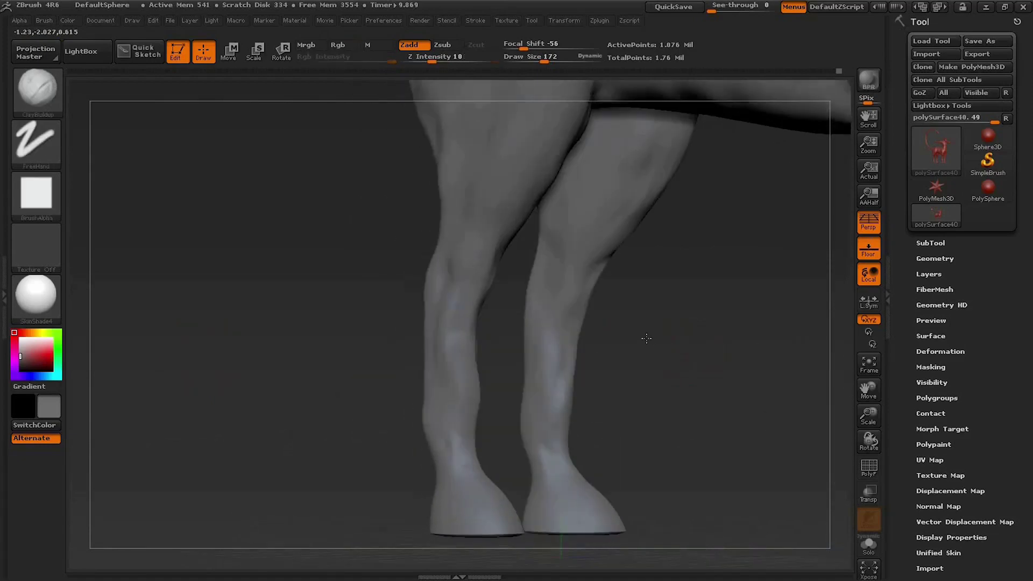
- Sculpt mirrored tendon strokes on both forelegs and smooth near the cannon bone
mouse_move(467, 318)
mouse_down()
mouse_move(452, 311)
mouse_move(462, 376)
mouse_up()
mouse_move(404, 336)
mouse_down()
mouse_move(592, 339)
mouse_move(361, 323)
mouse_move(531, 341)
mouse_move(502, 334)
mouse_move(487, 368)
mouse_up()
mouse_move(409, 379)
mouse_down()
mouse_move(350, 374)
mouse_move(411, 334)
mouse_move(337, 385)
mouse_move(462, 362)
mouse_up()
shift+drag(503, 301, 489, 434)
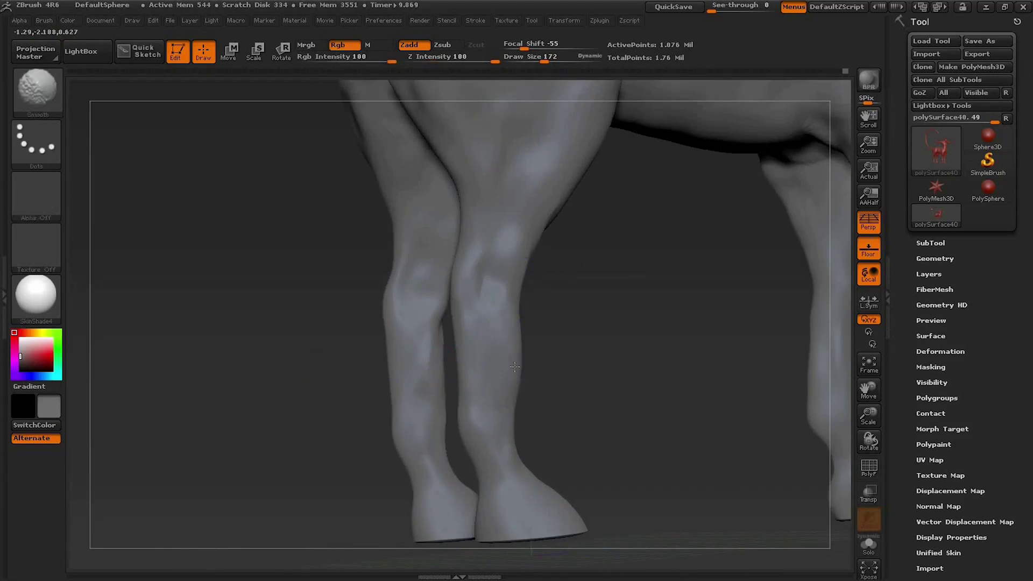
mouse_move(575, 345)
mouse_down()
mouse_move(595, 341)
mouse_move(392, 323)
mouse_move(392, 288)
mouse_move(369, 231)
mouse_move(386, 338)
mouse_move(353, 307)
mouse_move(535, 351)
mouse_move(540, 322)
mouse_up()
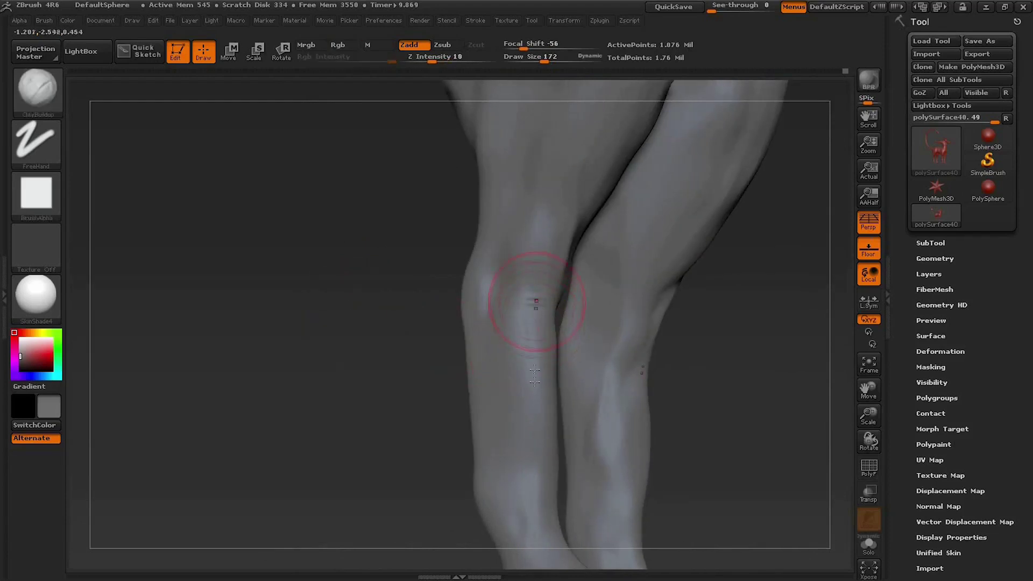
mouse_move(525, 410)
mouse_down()
mouse_move(404, 357)
mouse_move(594, 348)
mouse_move(570, 339)
mouse_up()
key(shift)
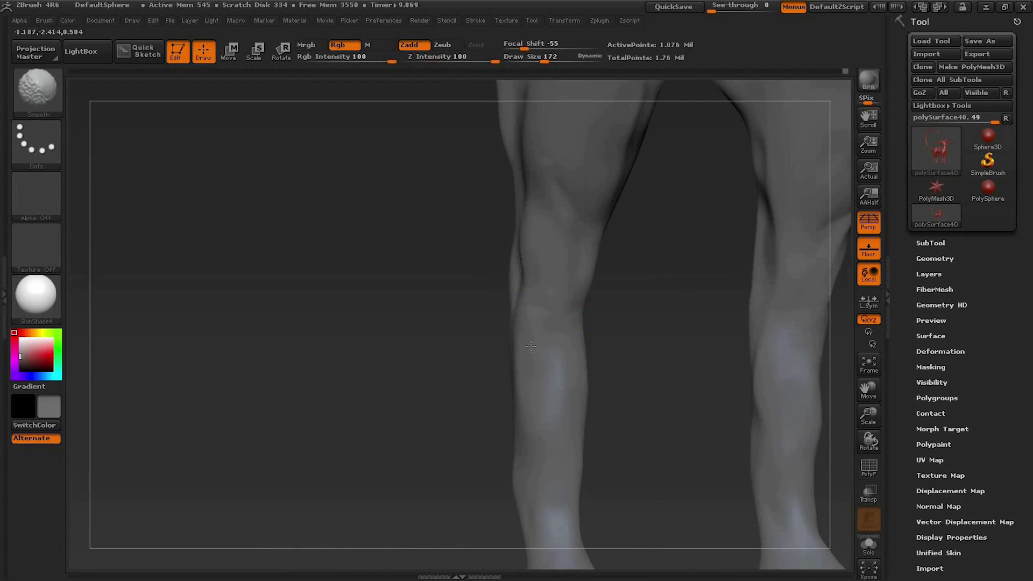
drag(335, 327, 632, 343)
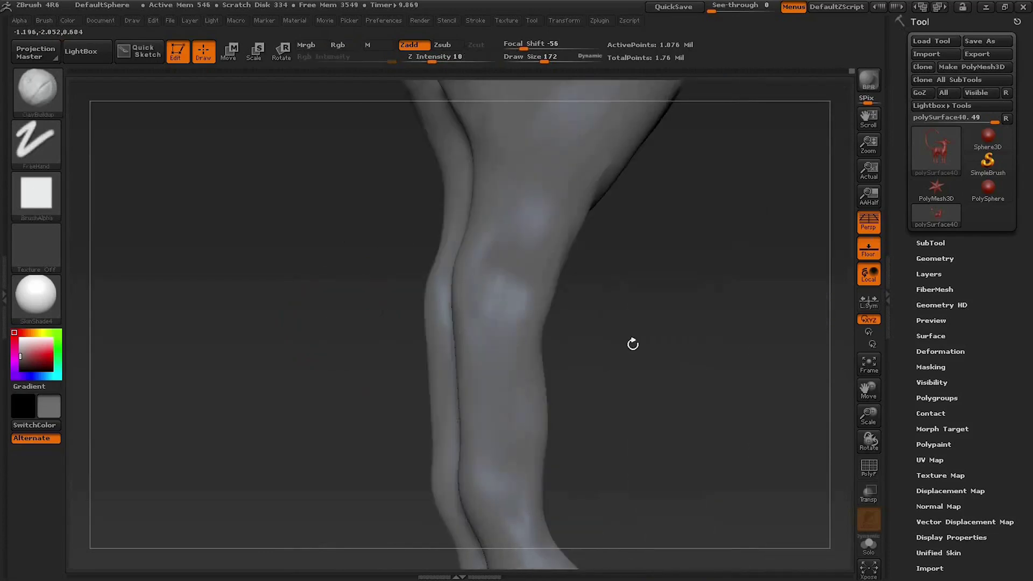
mouse_move(667, 302)
alt+mouse_down()
mouse_move(664, 218)
mouse_move(710, 381)
mouse_move(519, 403)
mouse_move(496, 362)
alt+mouse_up()
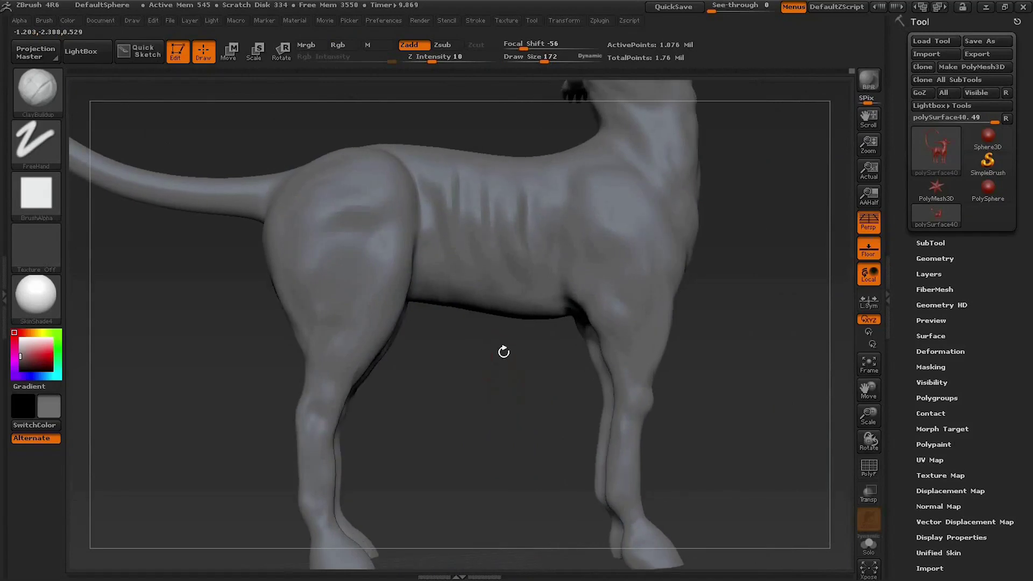
- Check the centaur reference image, then zoom in on the chest and foreleg
key(alt+Tab)
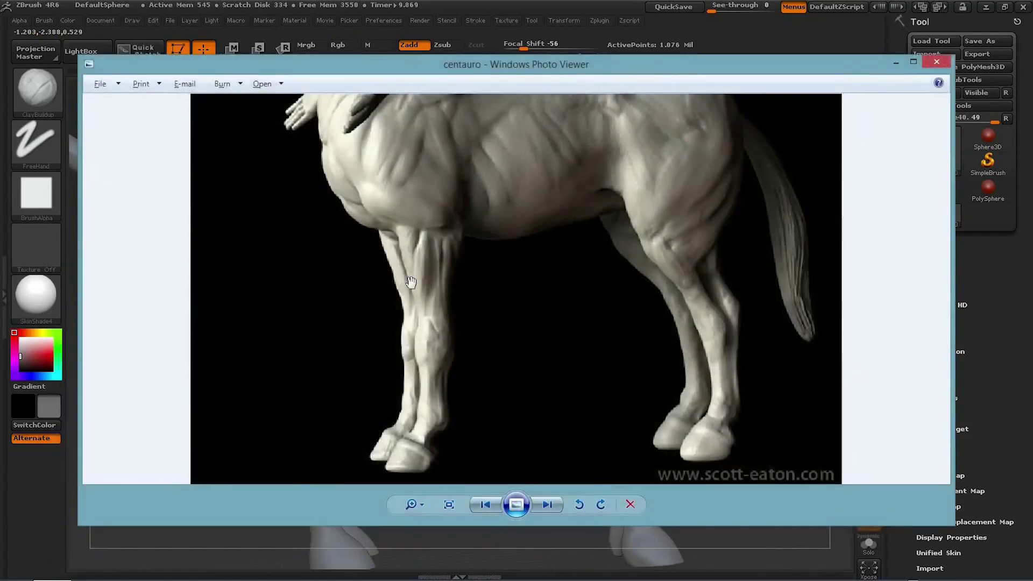
click(896, 62)
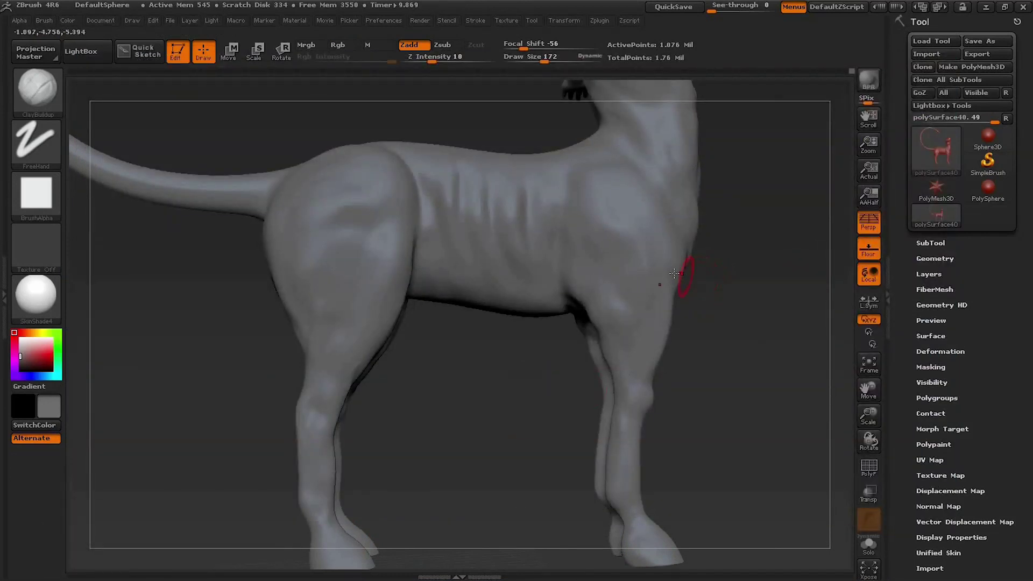
drag(734, 314, 585, 327)
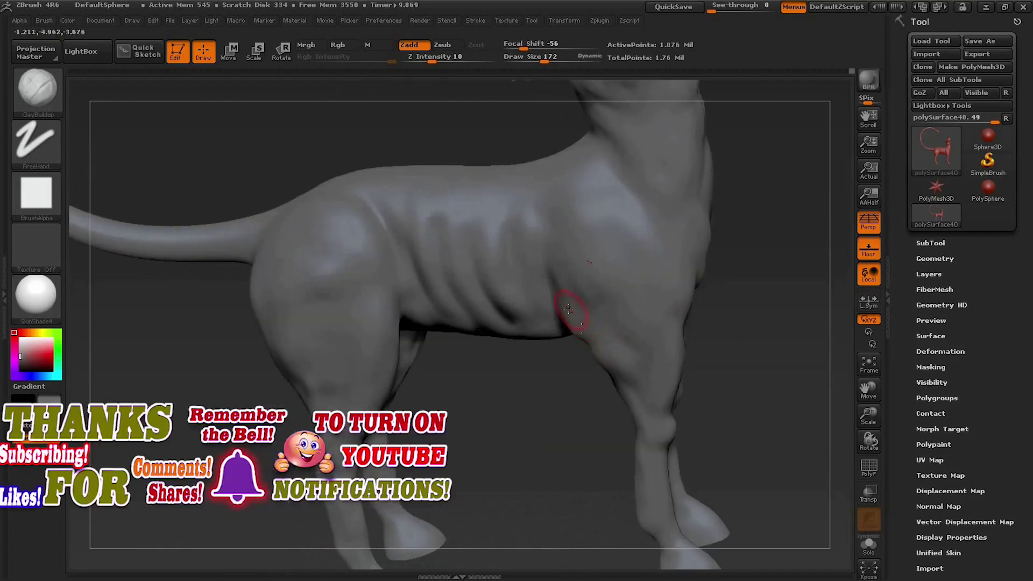
drag(581, 320, 575, 304)
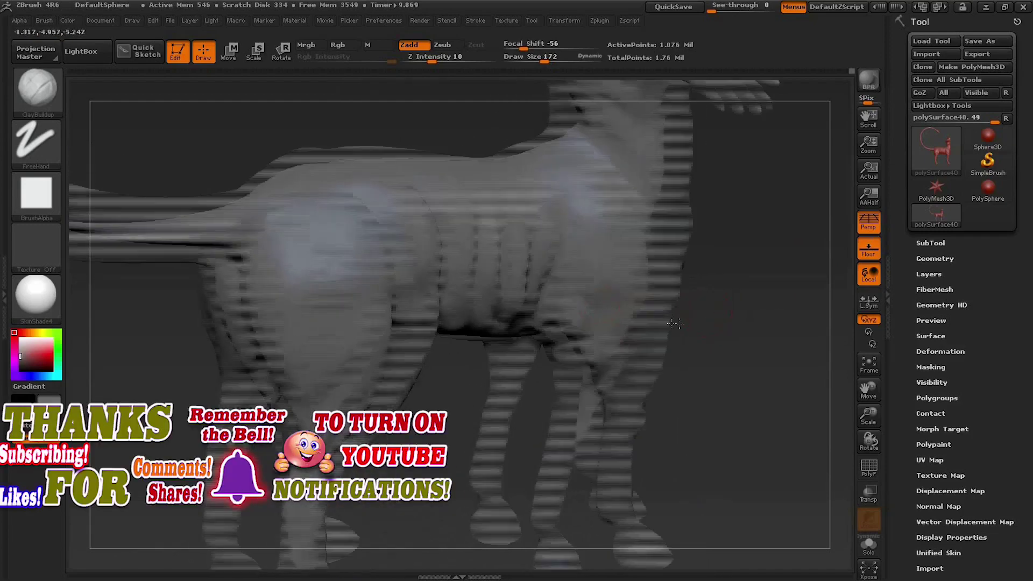
- Carve creases where the chest meets the foreleg and smooth the rough strokes there
drag(573, 252, 588, 323)
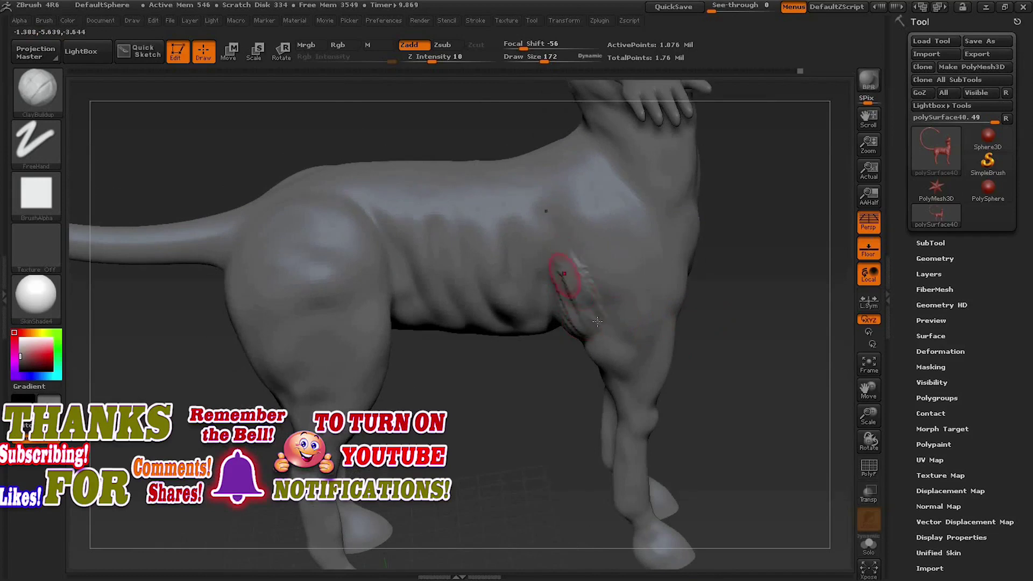
drag(604, 344, 601, 311)
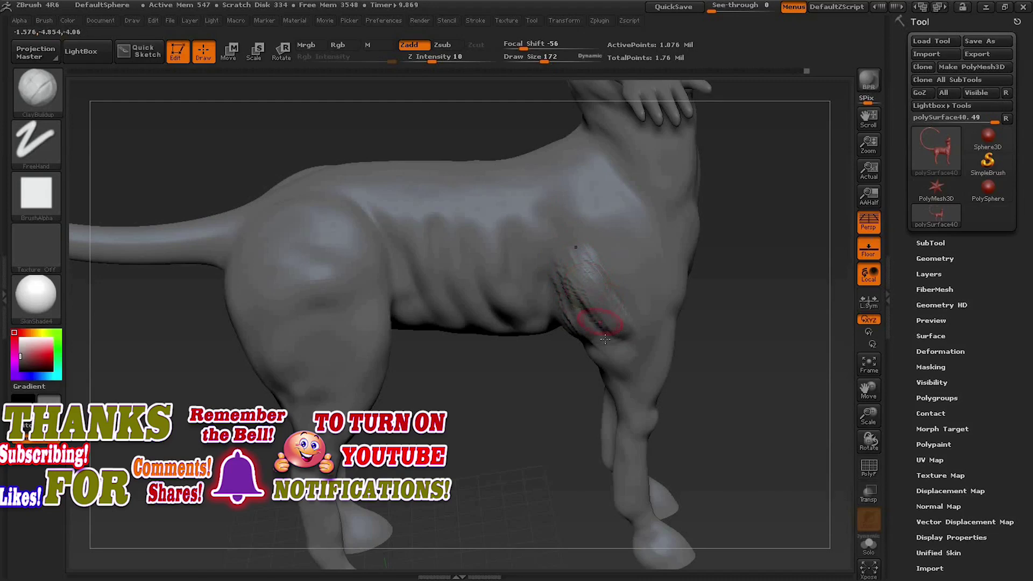
mouse_move(679, 323)
mouse_down()
mouse_move(567, 227)
mouse_move(581, 274)
mouse_up()
key(shift)
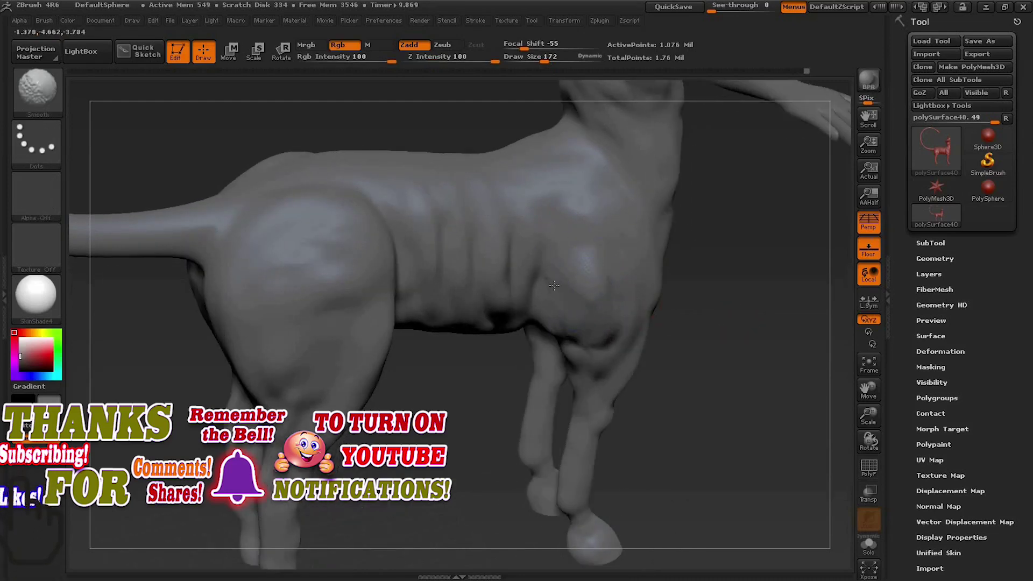
mouse_move(688, 318)
shift+mouse_down()
mouse_move(582, 274)
mouse_move(557, 224)
mouse_move(568, 312)
shift+mouse_up()
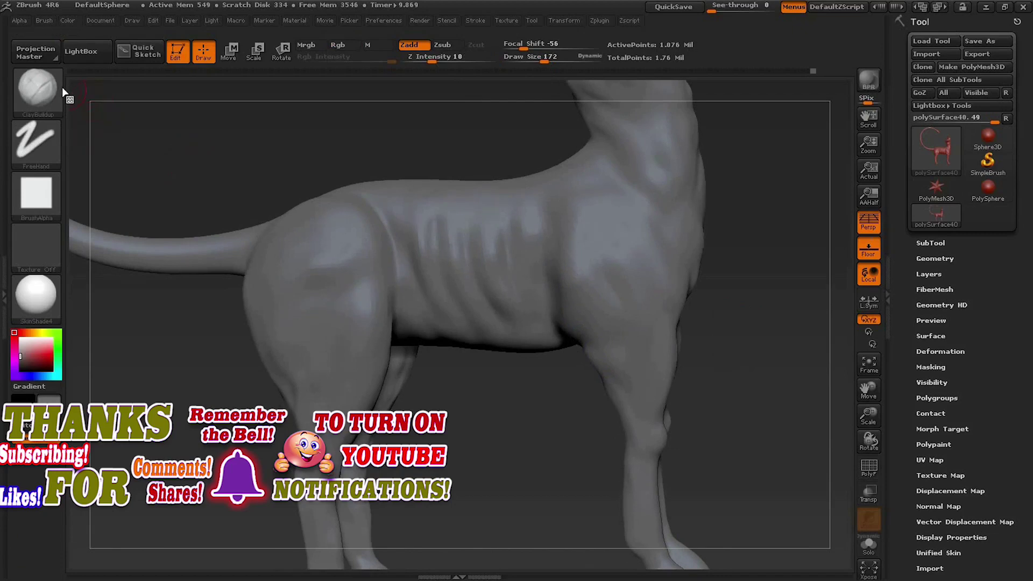
- Carve the shoulder muscle with the Slash3 brush, smoothing with Shift
click(63, 91)
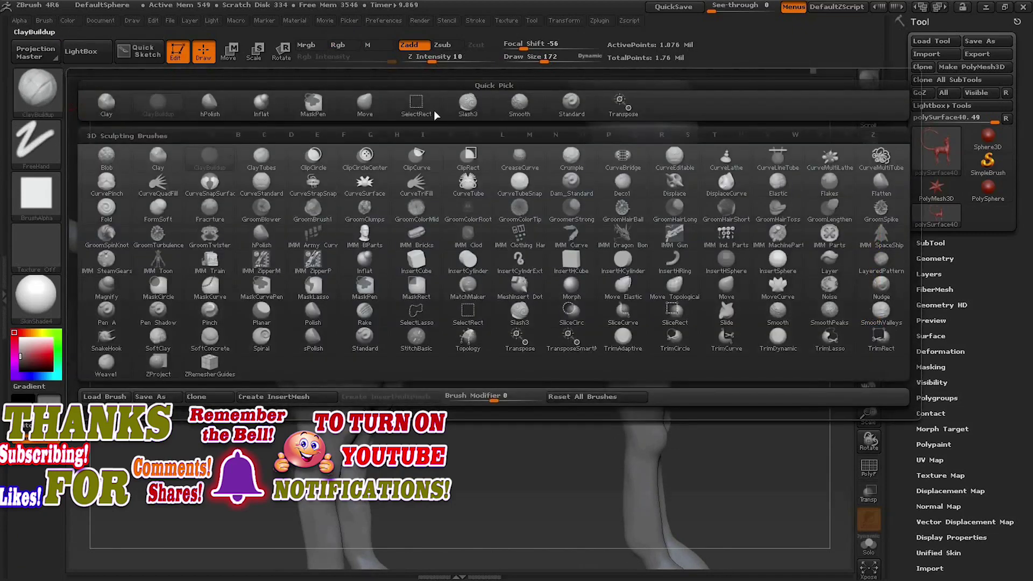
click(467, 102)
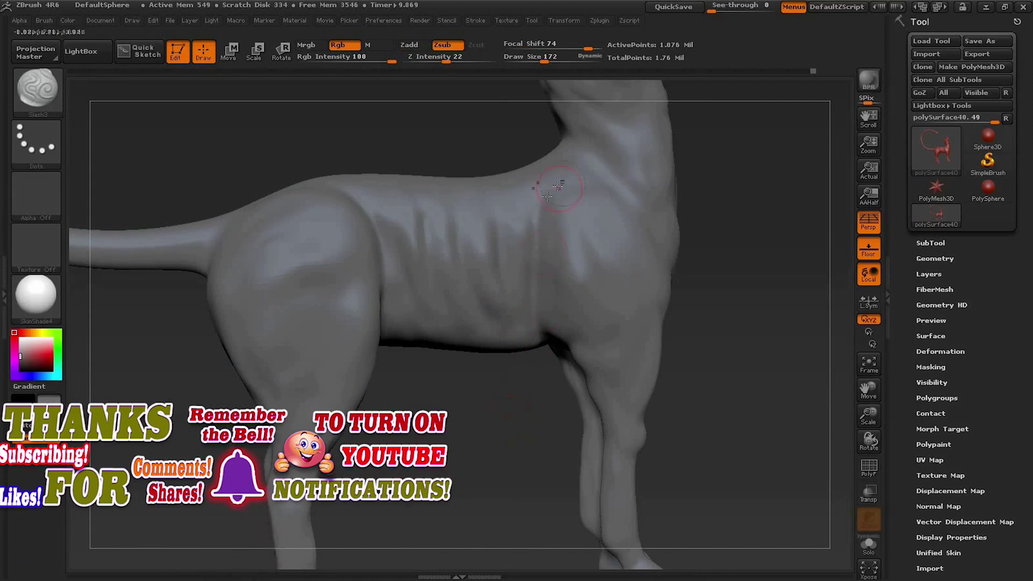
key(shift)
drag(786, 360, 733, 402)
- Build up and smooth a crease on the back of the hind thigh with ClayBuildup
click(37, 88)
click(162, 105)
mouse_move(743, 382)
mouse_down()
mouse_move(647, 307)
mouse_move(595, 291)
mouse_move(561, 250)
mouse_move(564, 302)
mouse_up()
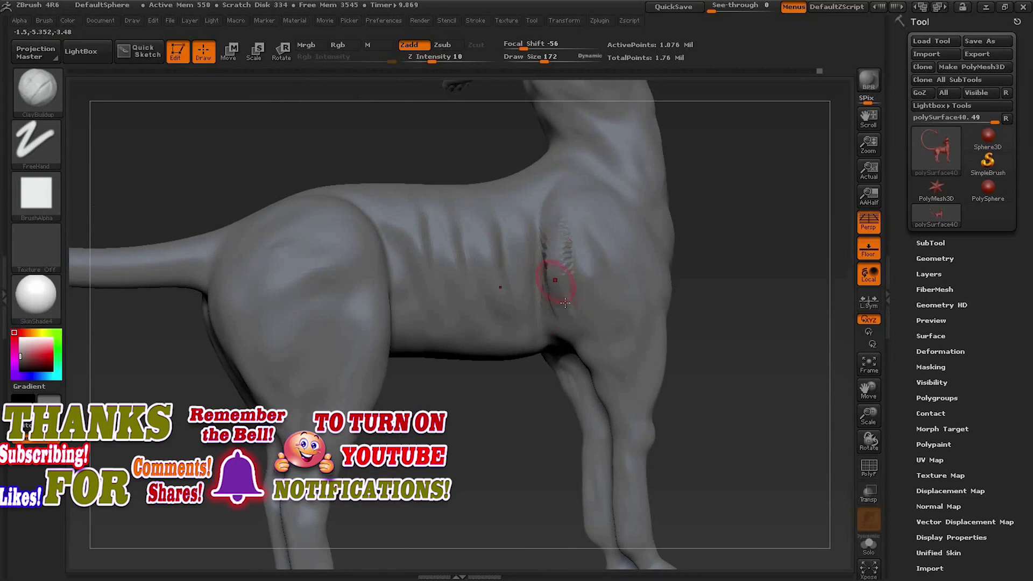
key(shift)
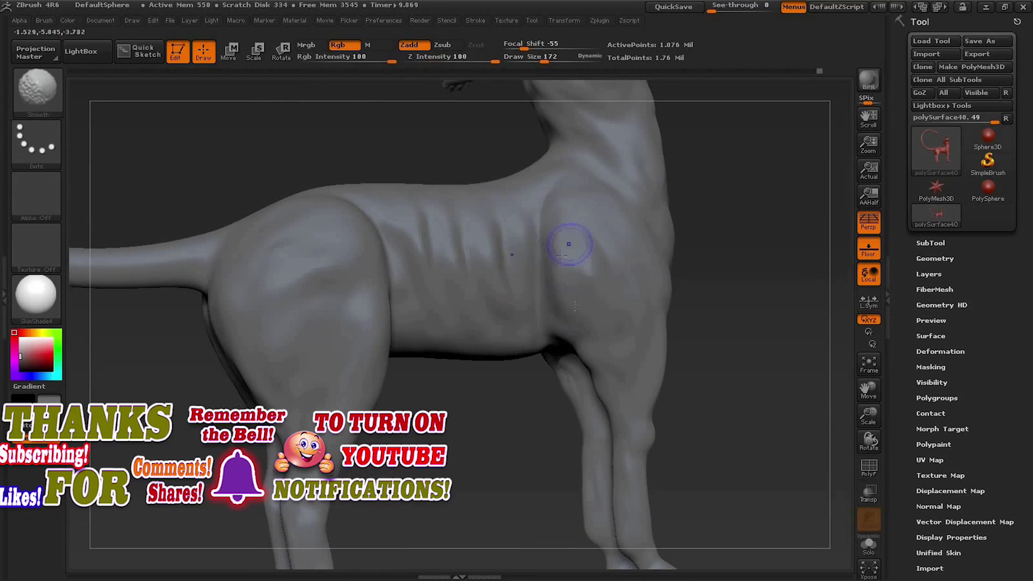
mouse_move(783, 301)
mouse_down()
mouse_move(778, 337)
mouse_move(754, 366)
mouse_move(755, 321)
mouse_up()
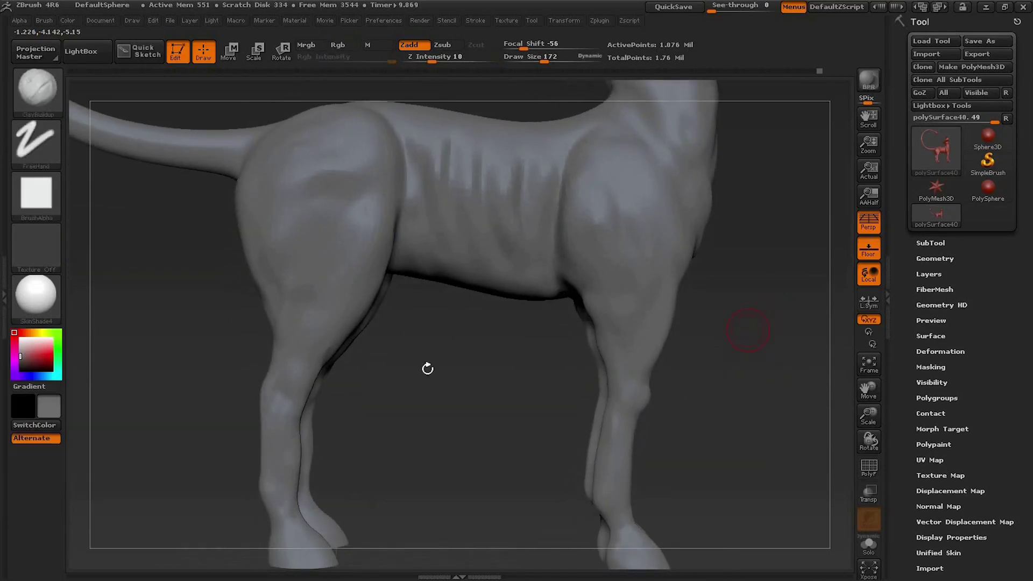
mouse_move(488, 414)
alt+mouse_down()
mouse_move(516, 277)
mouse_move(484, 425)
alt+mouse_up()
shift+drag(516, 269, 491, 391)
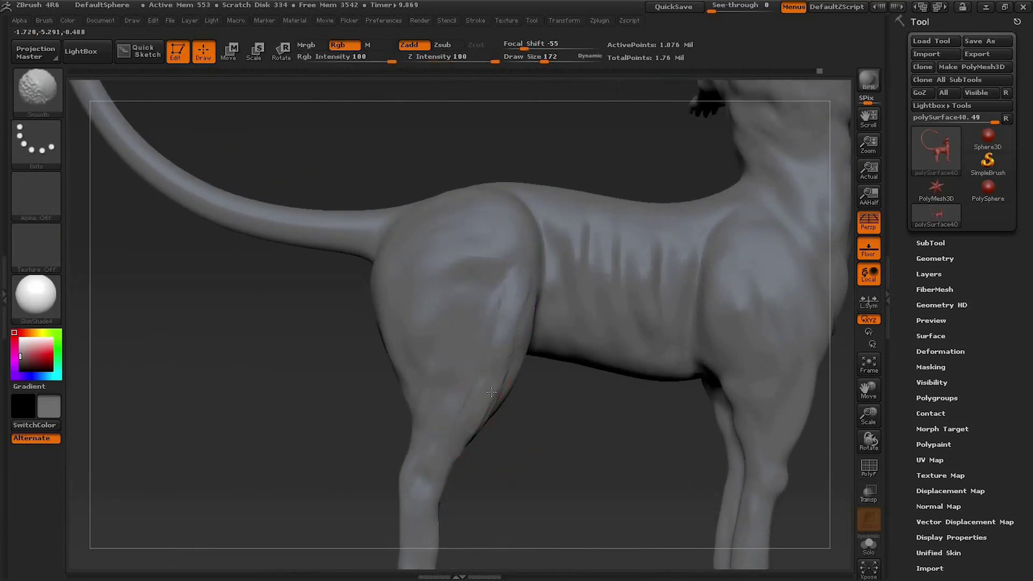
mouse_move(480, 427)
alt+mouse_down()
mouse_move(512, 295)
mouse_move(536, 396)
alt+mouse_up()
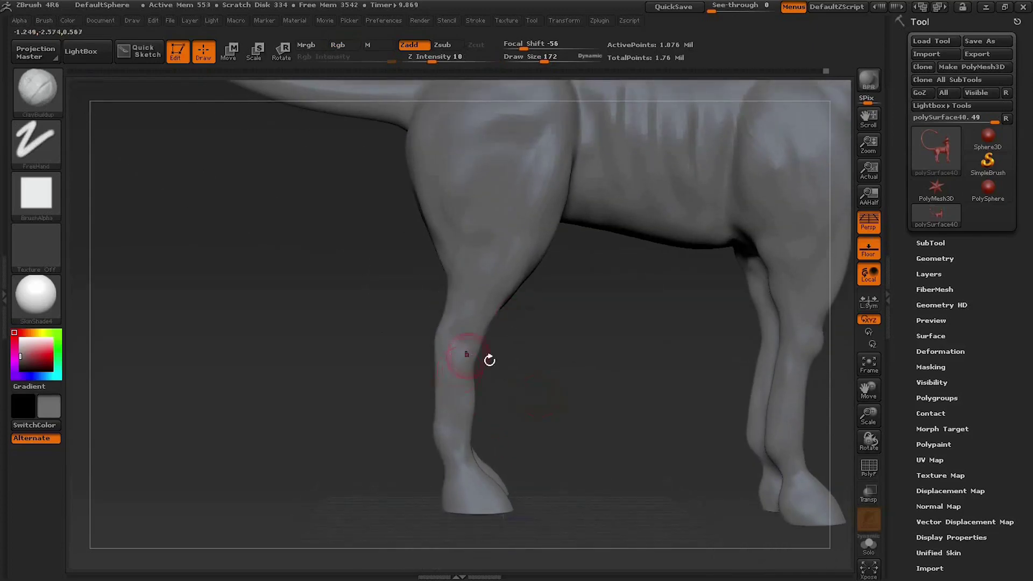
- Compare the hind legs against the centaur reference photo and zoom in closer
key(alt+Tab)
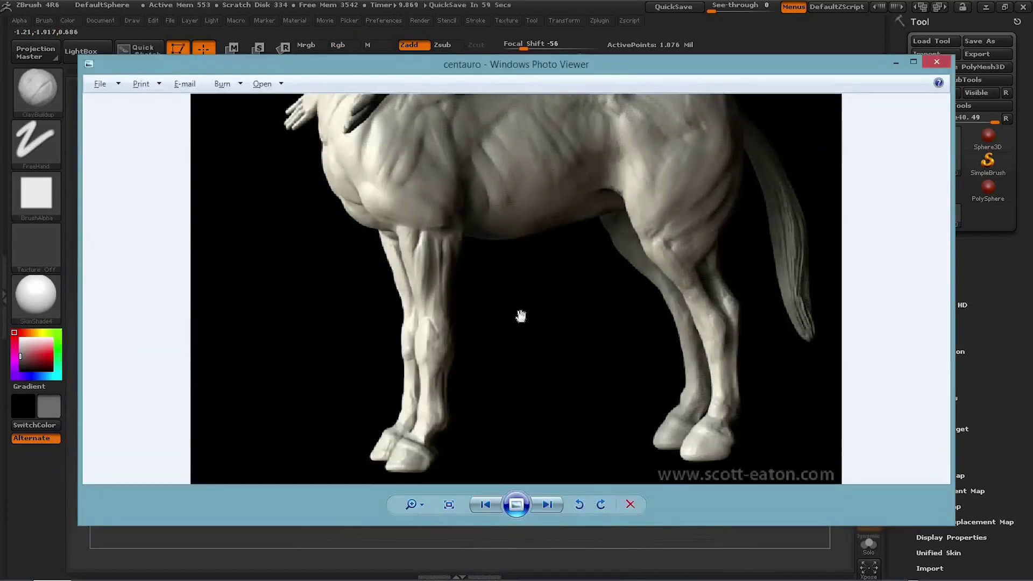
click(895, 65)
mouse_move(708, 350)
alt+mouse_down()
mouse_move(653, 307)
mouse_move(630, 242)
mouse_move(646, 306)
mouse_move(634, 364)
mouse_move(509, 275)
mouse_move(484, 322)
alt+mouse_up()
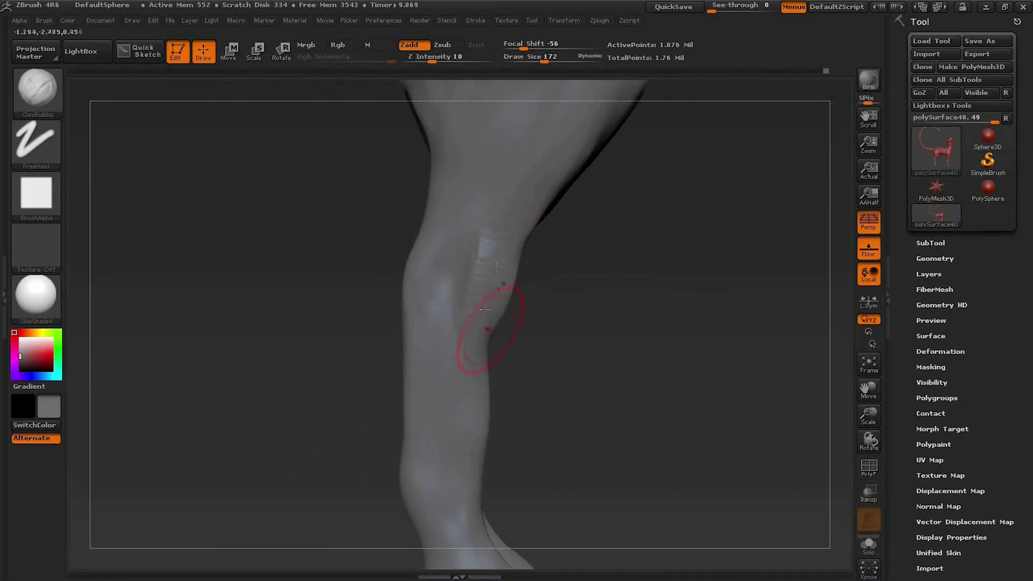
- Mask around the knee and build up mirrored thigh and shin muscles on both hind legs
key(ctrl)
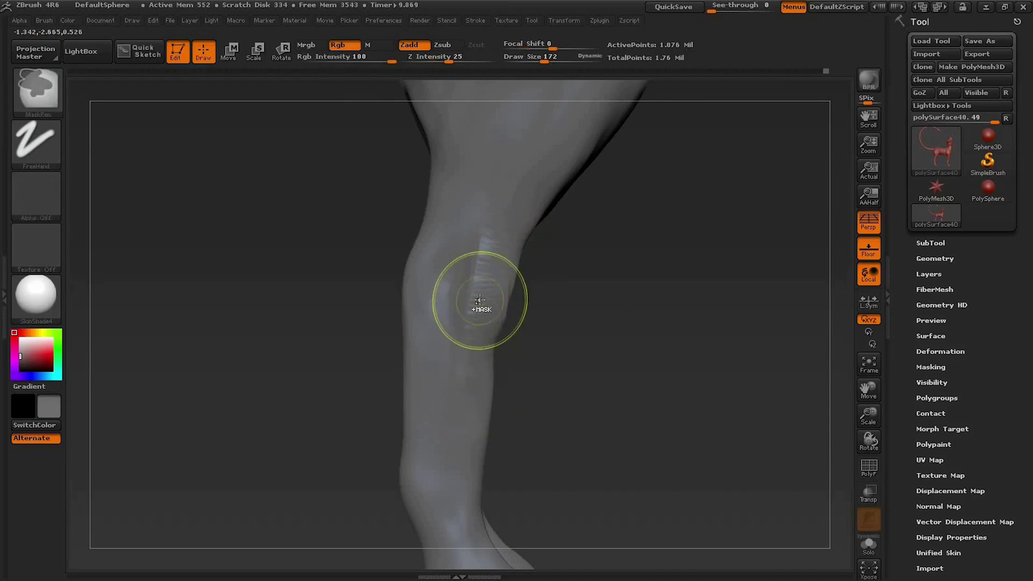
ctrl+drag(479, 299, 484, 280)
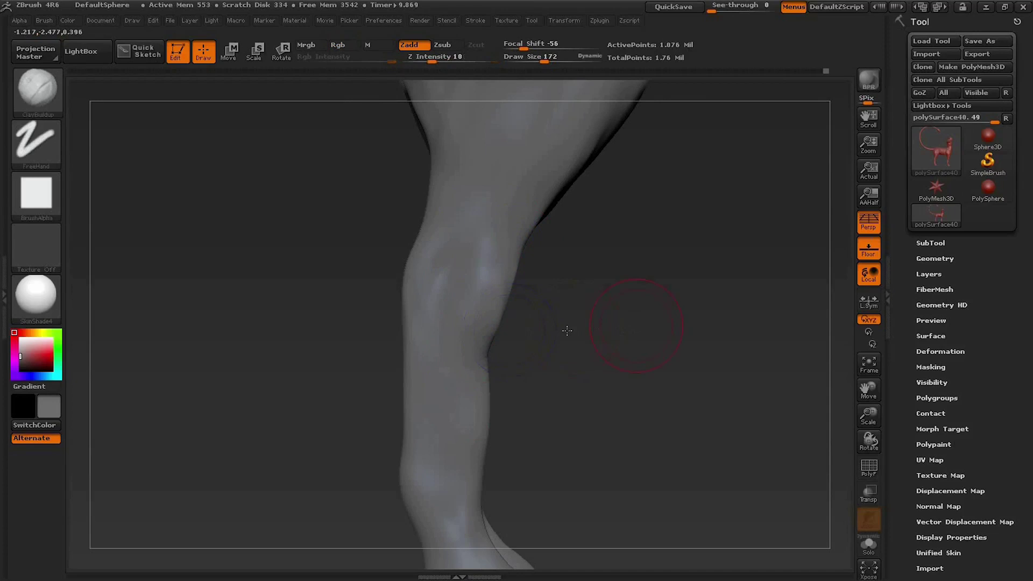
drag(627, 330, 530, 242)
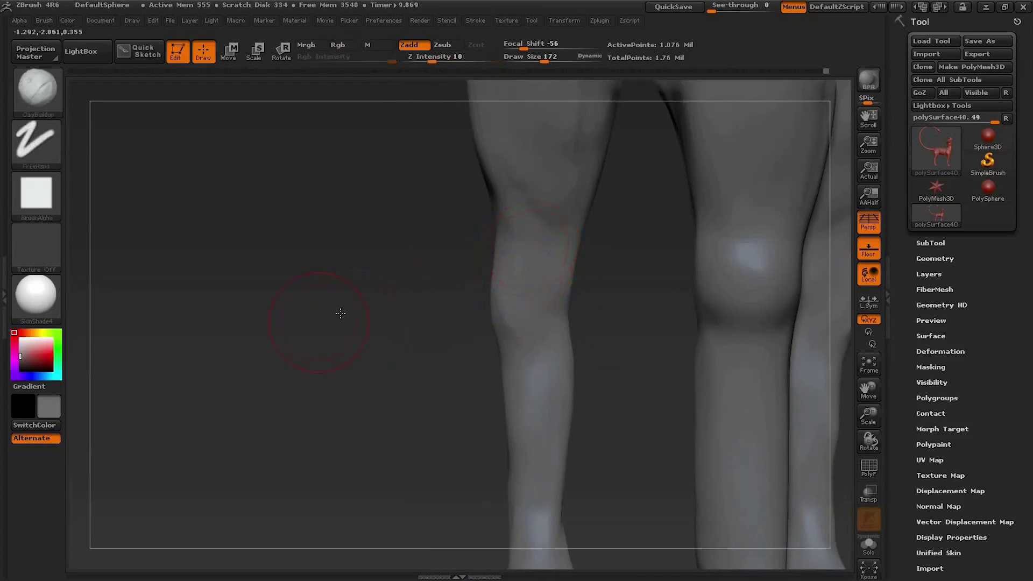
drag(368, 313, 474, 283)
drag(396, 321, 466, 316)
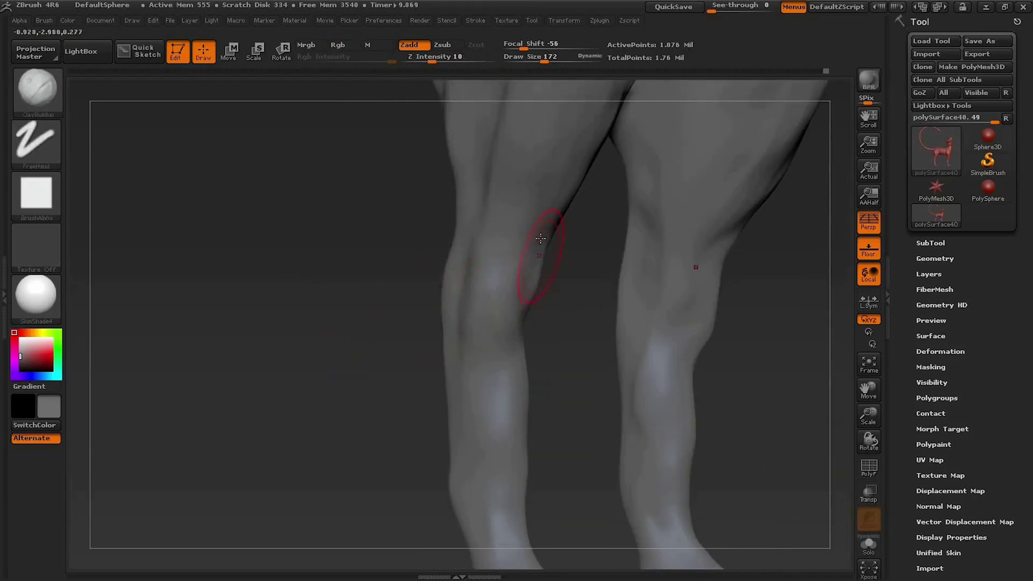
mouse_move(557, 184)
mouse_down()
mouse_move(566, 154)
mouse_move(542, 185)
mouse_up()
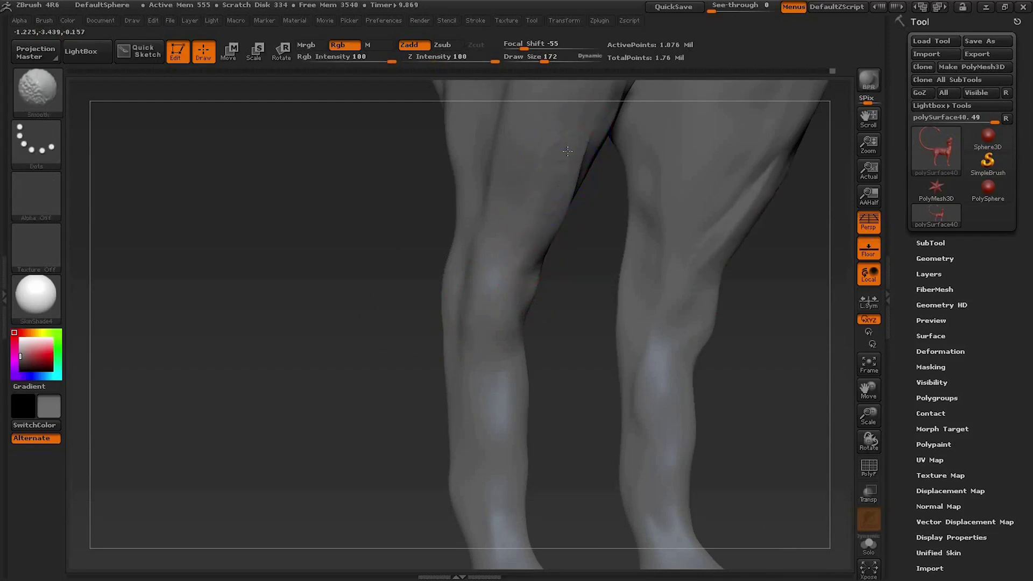
shift+drag(525, 318, 514, 307)
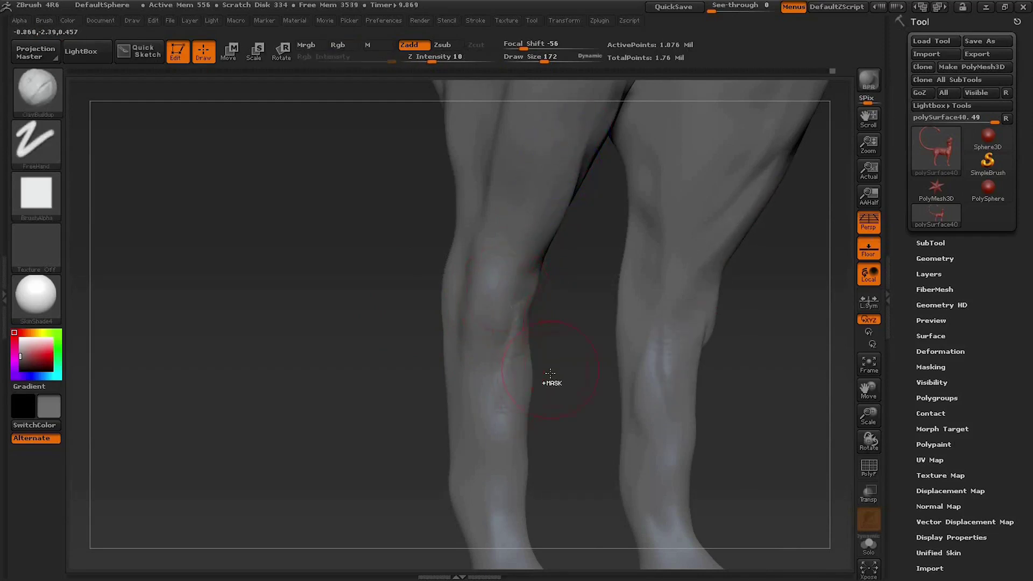
mouse_move(550, 376)
mouse_down()
mouse_move(506, 333)
mouse_move(513, 396)
mouse_up()
drag(509, 347, 499, 403)
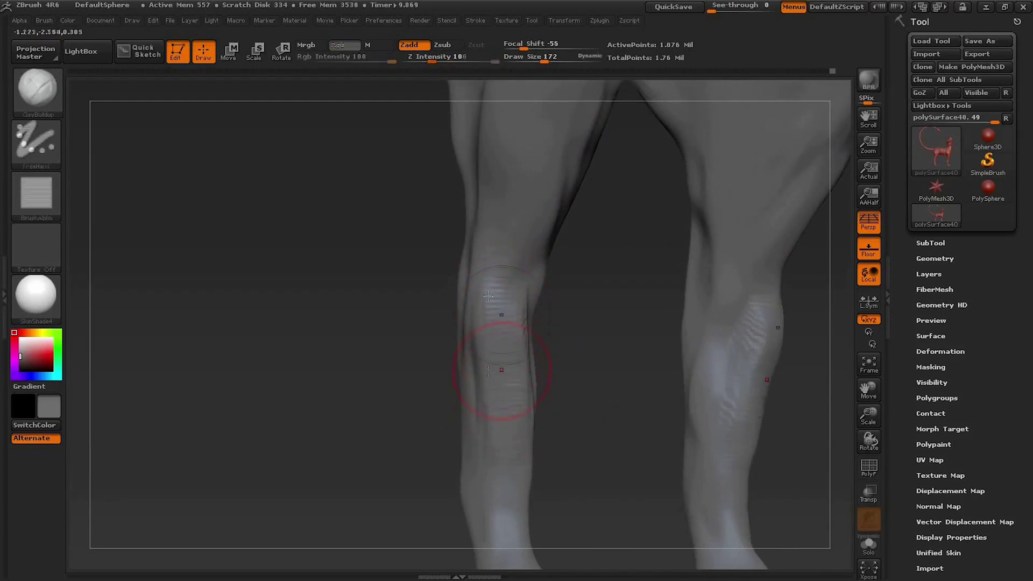
- Smooth the knees and lower legs, checking them from back and side views
drag(231, 315, 416, 337)
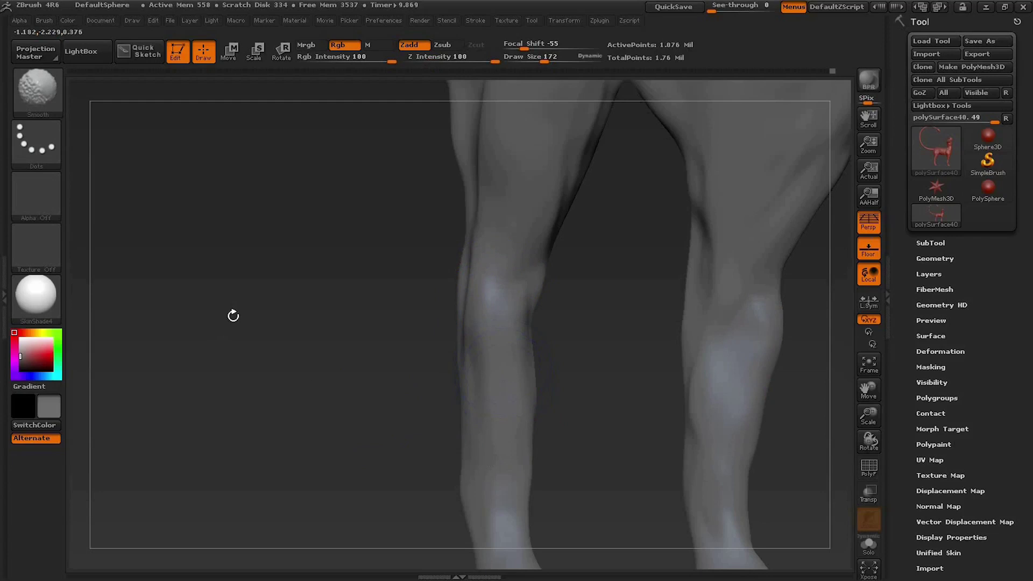
drag(591, 343, 495, 323)
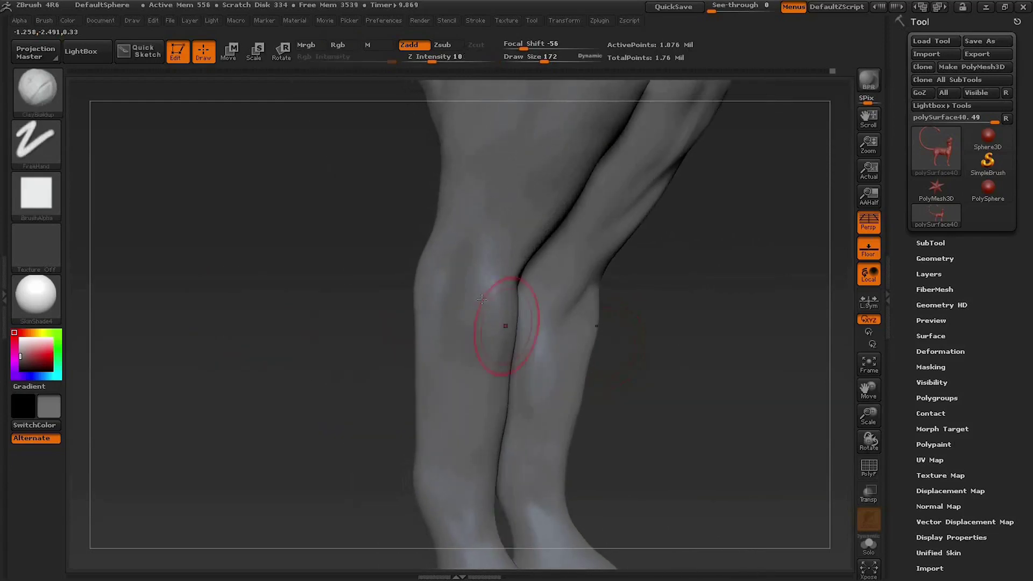
key(shift)
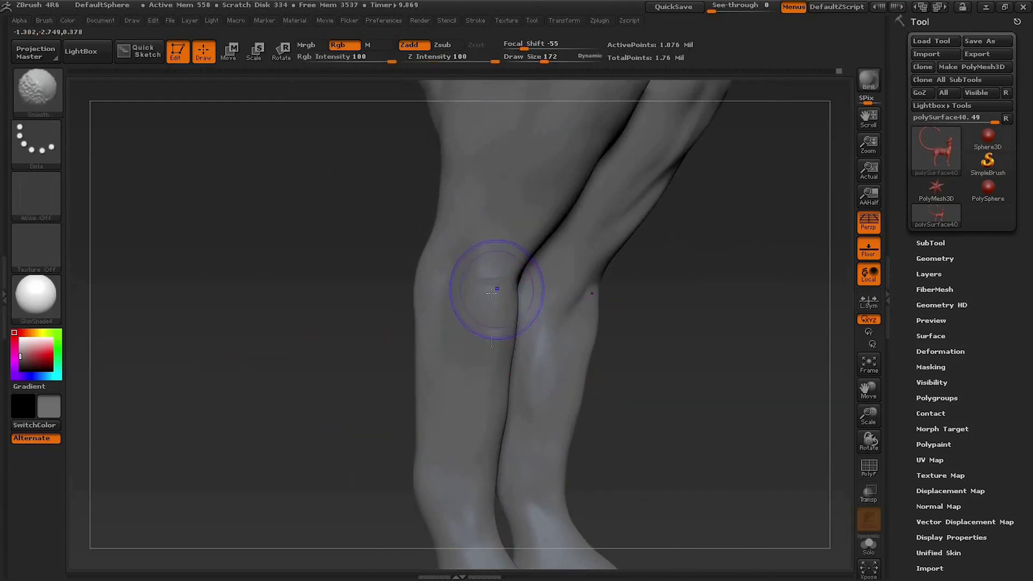
mouse_move(323, 362)
mouse_down()
mouse_move(588, 397)
mouse_move(498, 299)
mouse_up()
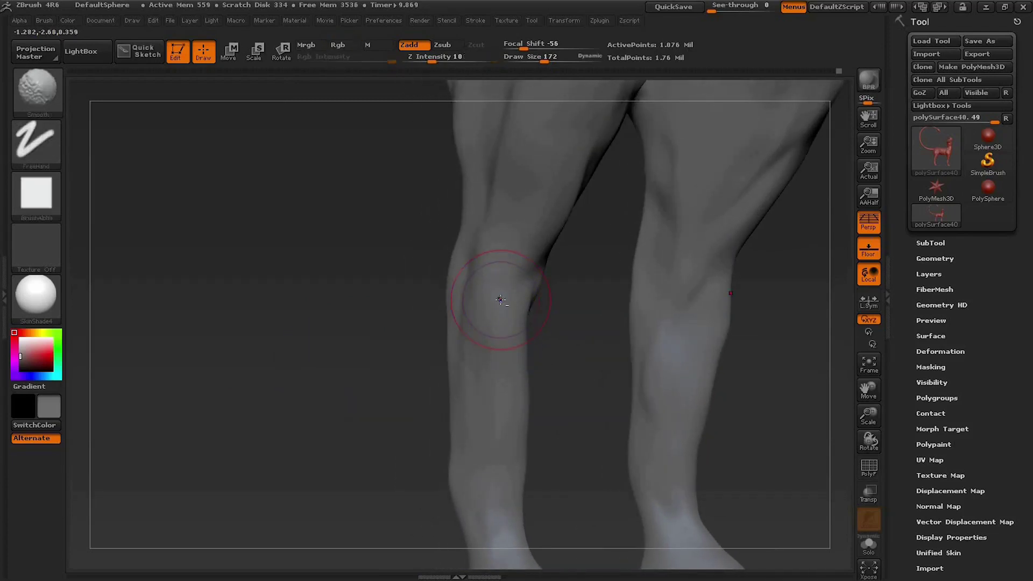
key(shift)
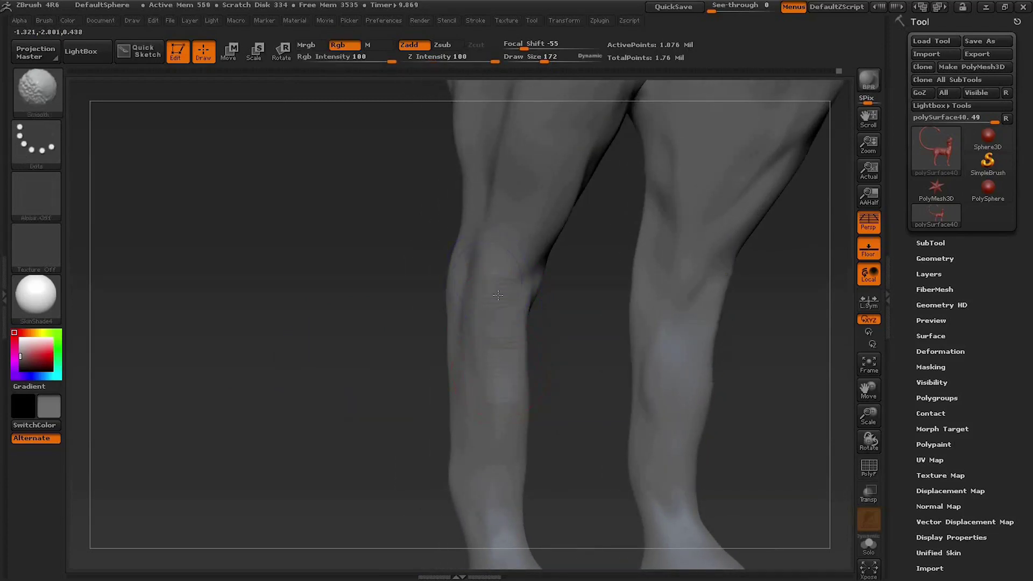
mouse_move(326, 438)
mouse_down()
mouse_move(322, 414)
mouse_move(605, 379)
mouse_move(680, 337)
mouse_move(521, 317)
mouse_move(534, 407)
mouse_up()
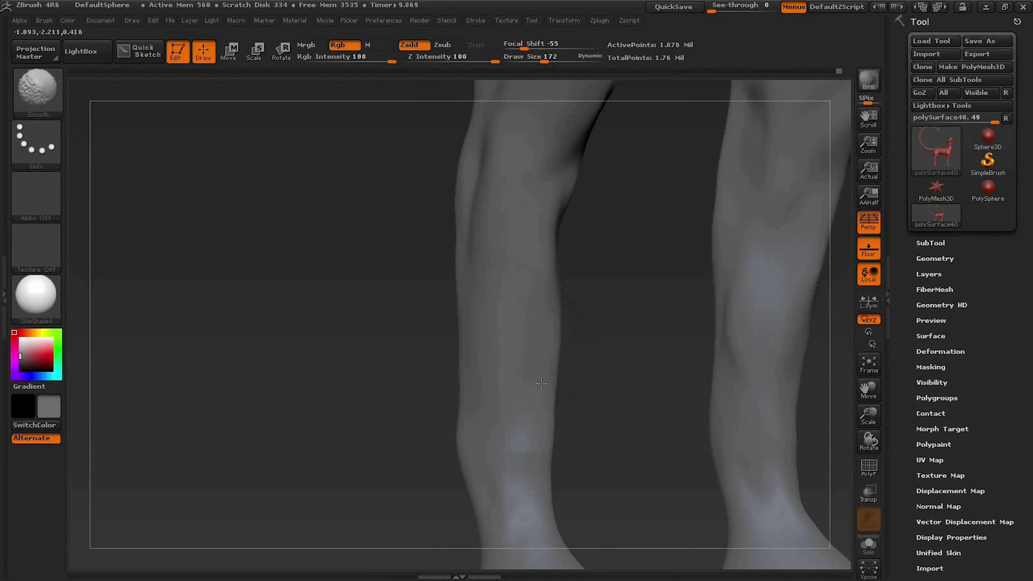
shift+drag(306, 323, 326, 326)
drag(411, 335, 473, 330)
mouse_move(719, 312)
mouse_down()
mouse_move(691, 392)
mouse_move(708, 307)
mouse_move(680, 104)
mouse_move(615, 368)
mouse_move(724, 290)
mouse_move(747, 343)
mouse_move(691, 348)
mouse_move(693, 372)
mouse_move(653, 167)
mouse_move(671, 189)
mouse_move(454, 212)
mouse_move(484, 174)
mouse_move(481, 162)
mouse_move(549, 387)
mouse_move(617, 368)
mouse_move(664, 237)
mouse_move(817, 340)
mouse_move(792, 446)
mouse_up()
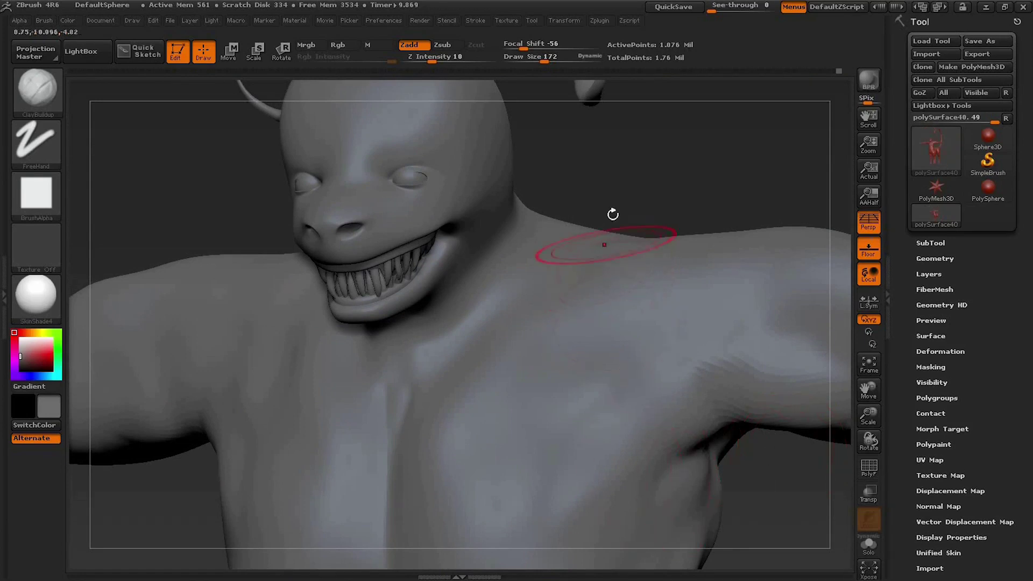
- Smooth the chest, shoulder and neck under the horned head, then select the Standard brush
drag(657, 247, 639, 269)
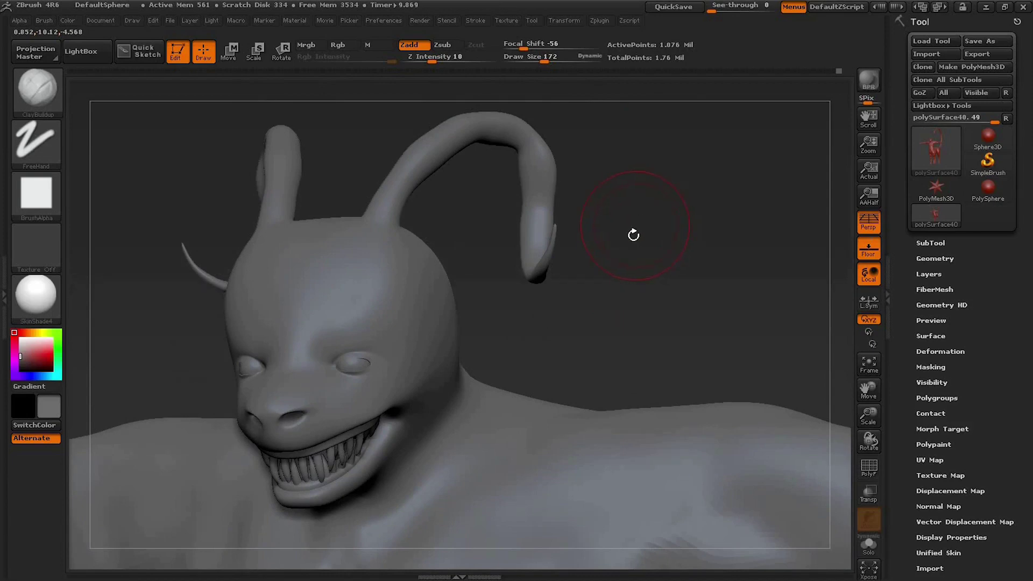
mouse_move(644, 296)
mouse_down()
mouse_move(645, 115)
mouse_move(641, 266)
mouse_move(637, 248)
mouse_up()
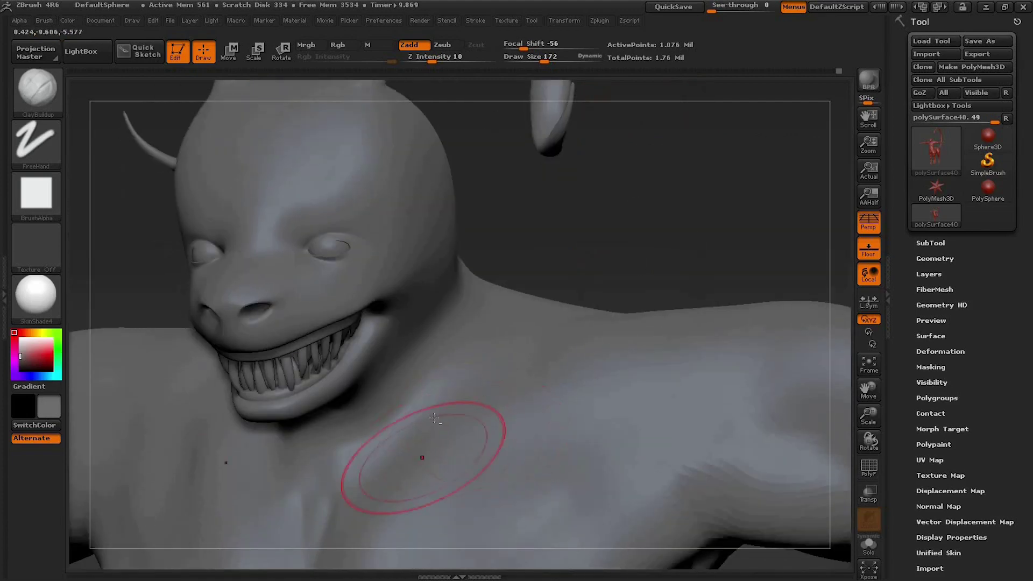
shift+drag(480, 403, 618, 376)
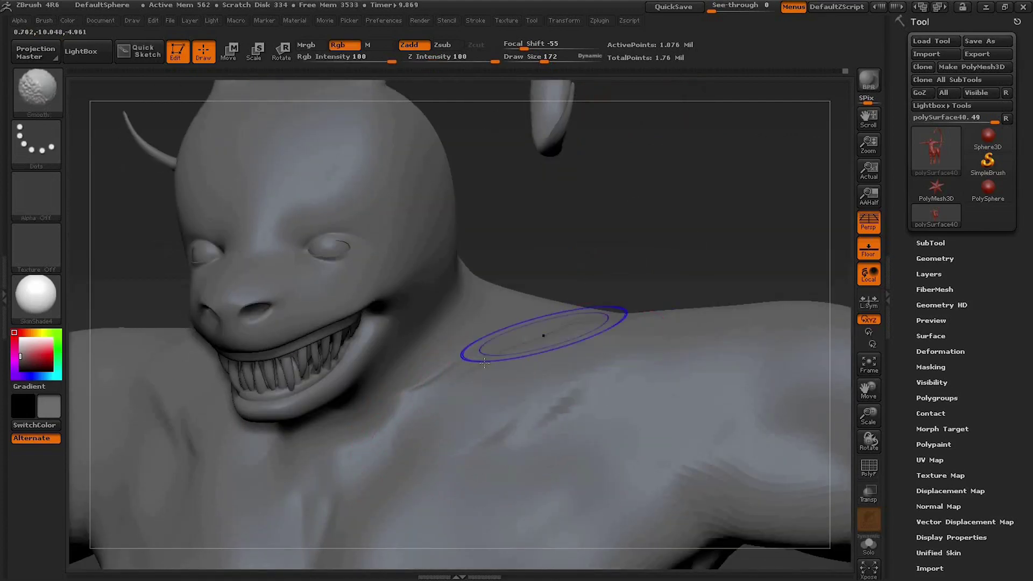
alt+drag(603, 292, 606, 235)
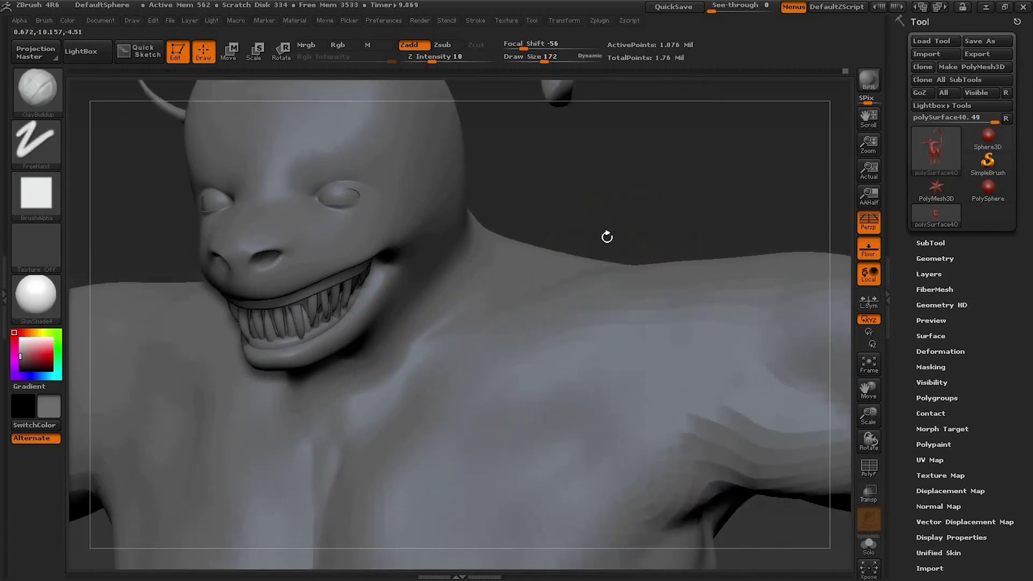
shift+drag(430, 335, 431, 322)
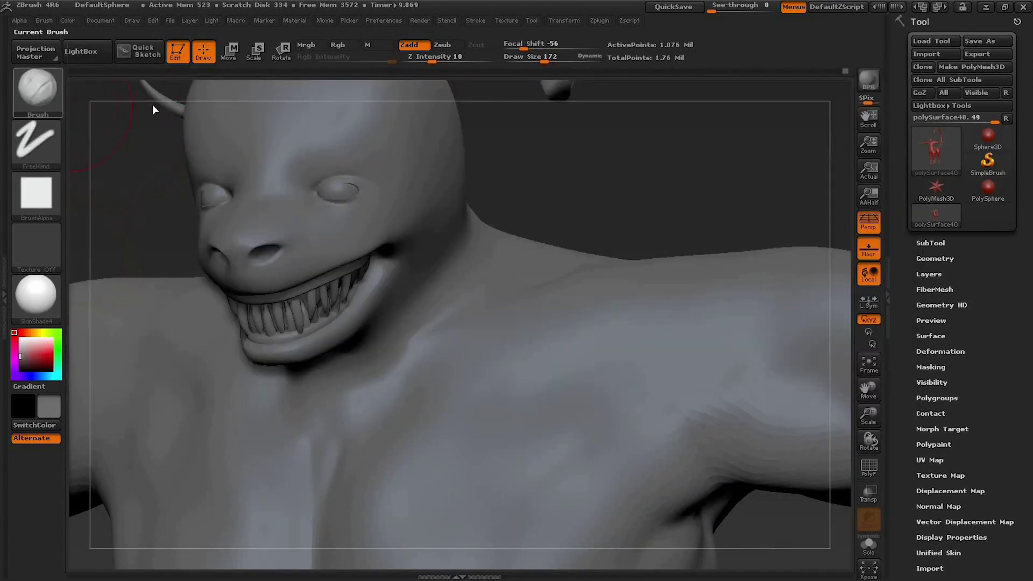
click(48, 98)
click(571, 102)
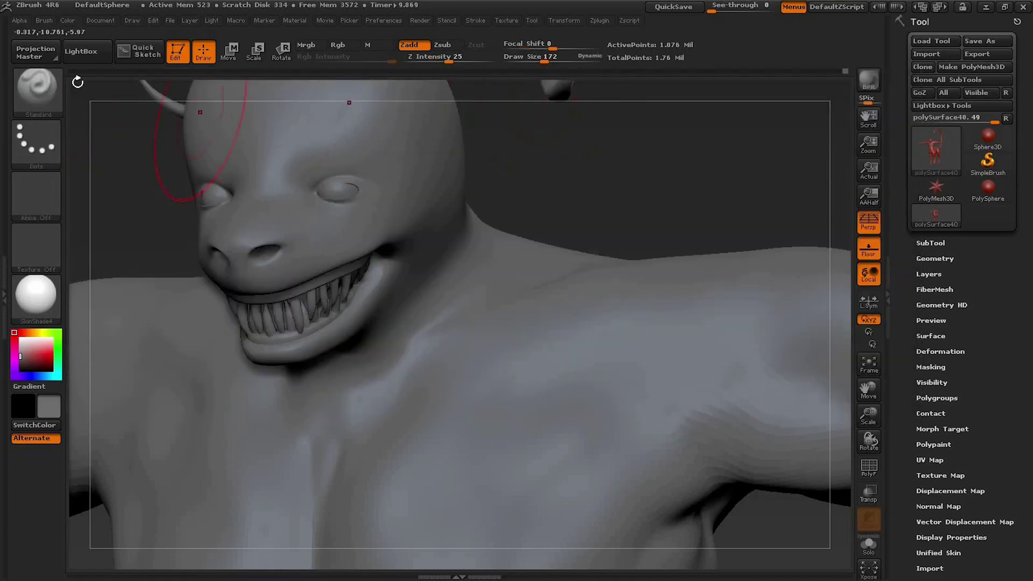
- With Slash3, carve creases down the side of the neck and into the shoulder muscle
key(b)
click(466, 107)
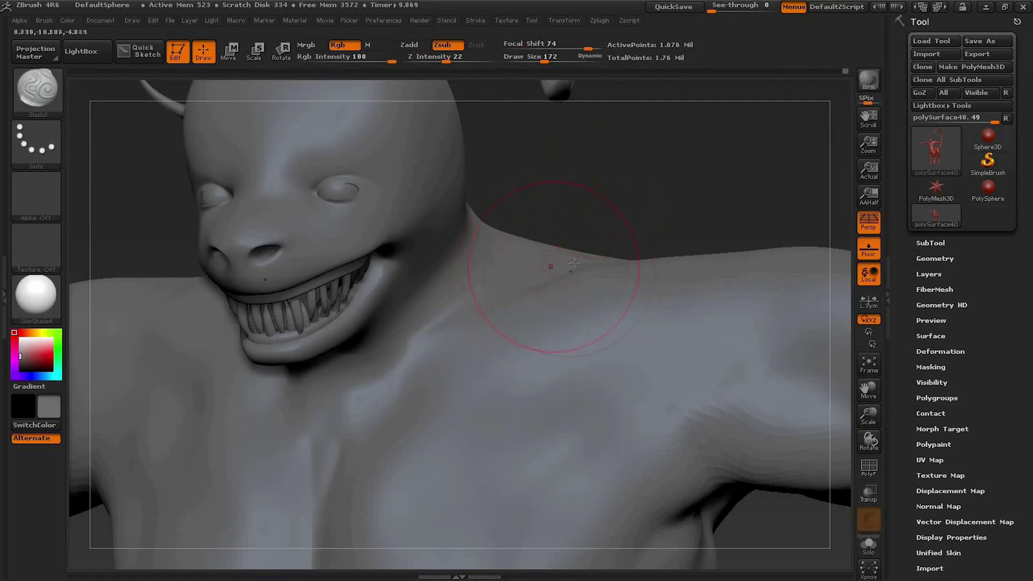
drag(530, 273, 387, 385)
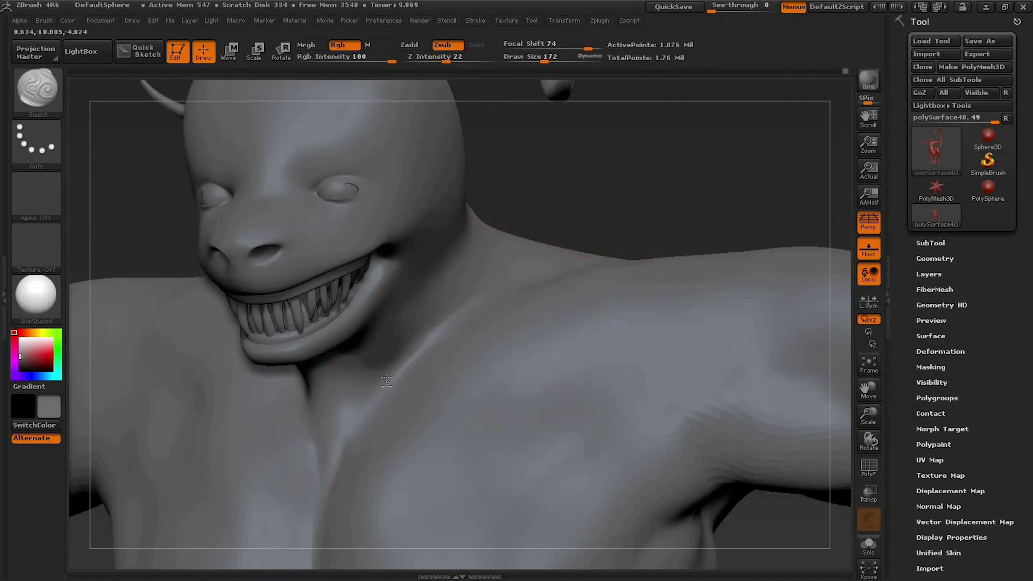
mouse_move(588, 166)
mouse_down()
mouse_move(552, 223)
mouse_move(587, 202)
mouse_move(564, 208)
mouse_up()
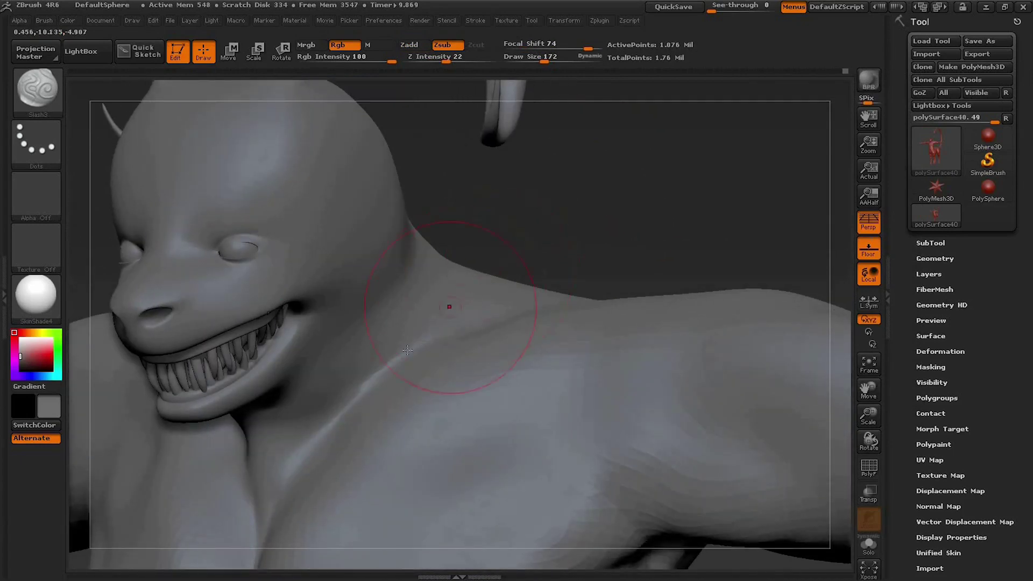
drag(451, 254, 675, 168)
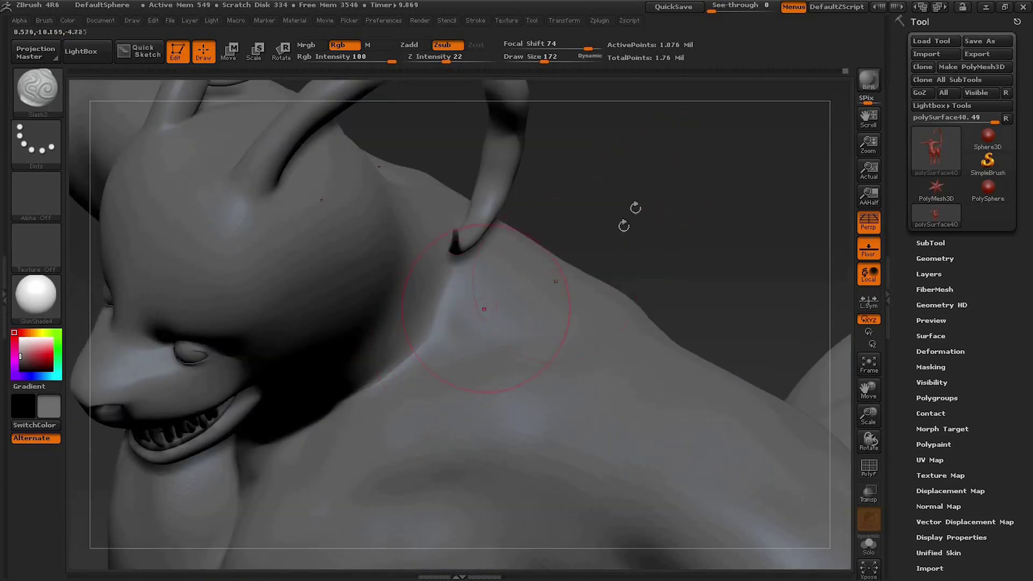
mouse_move(547, 345)
mouse_down()
mouse_move(525, 330)
mouse_move(570, 357)
mouse_up()
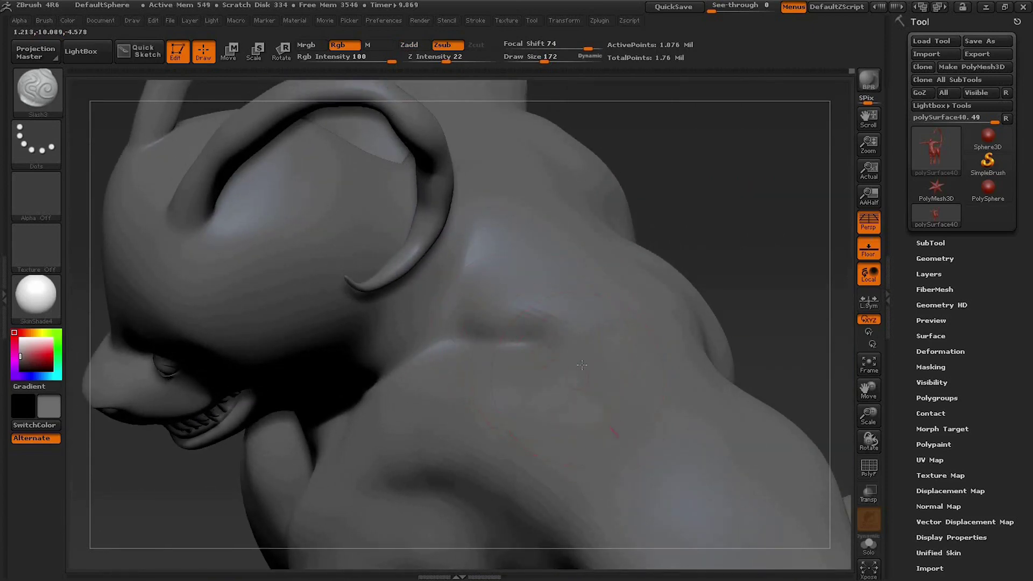
drag(717, 238, 679, 291)
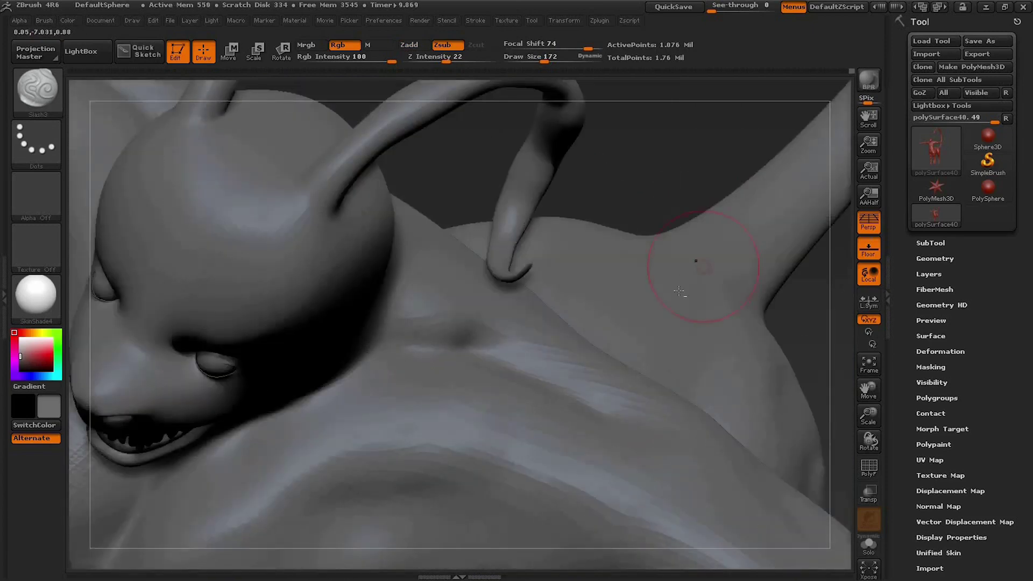
drag(664, 133, 662, 128)
mouse_move(658, 249)
mouse_down()
mouse_move(579, 293)
mouse_move(237, 145)
mouse_move(452, 245)
mouse_up()
drag(104, 161, 408, 223)
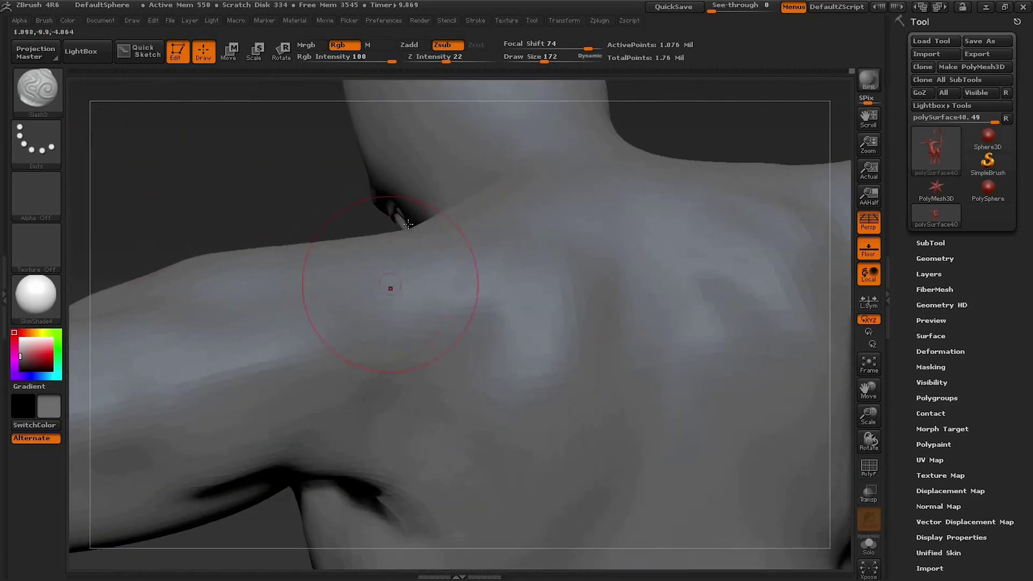
mouse_move(518, 367)
mouse_down()
mouse_move(440, 283)
mouse_move(543, 426)
mouse_up()
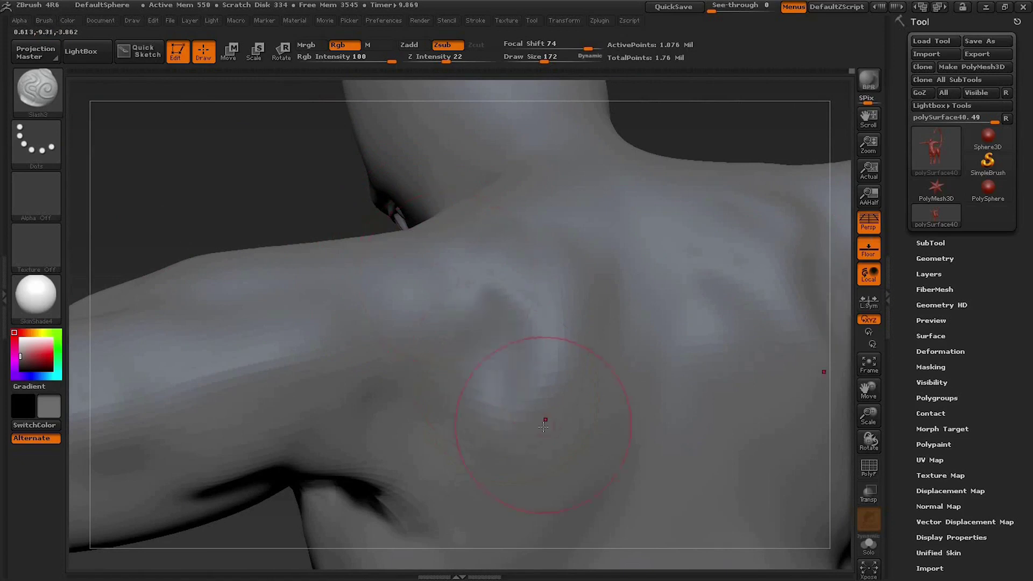
- Smooth the shoulder hollow and carve creases along the torso side and lower back
shift+drag(323, 272, 414, 276)
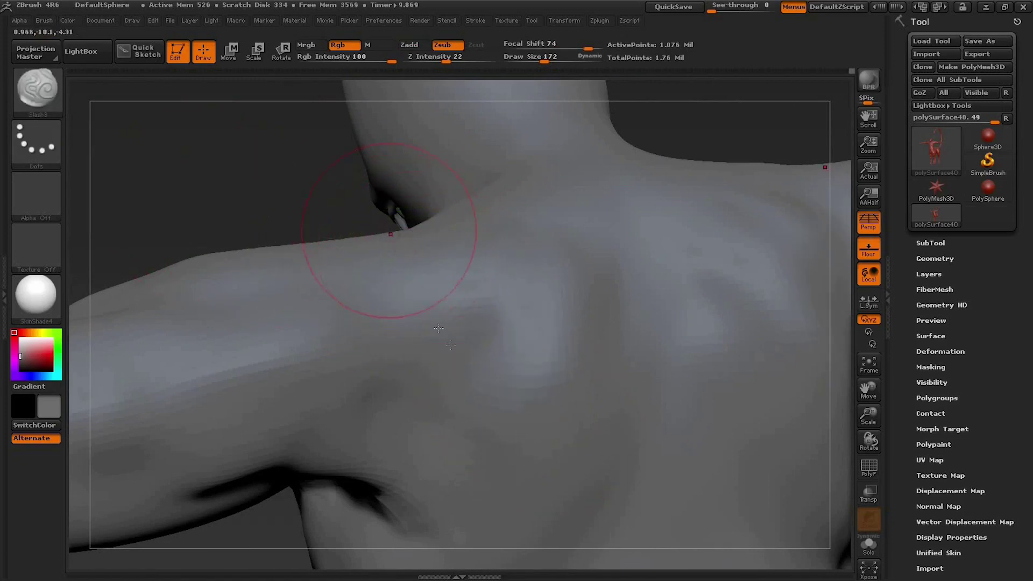
alt+drag(242, 215, 205, 175)
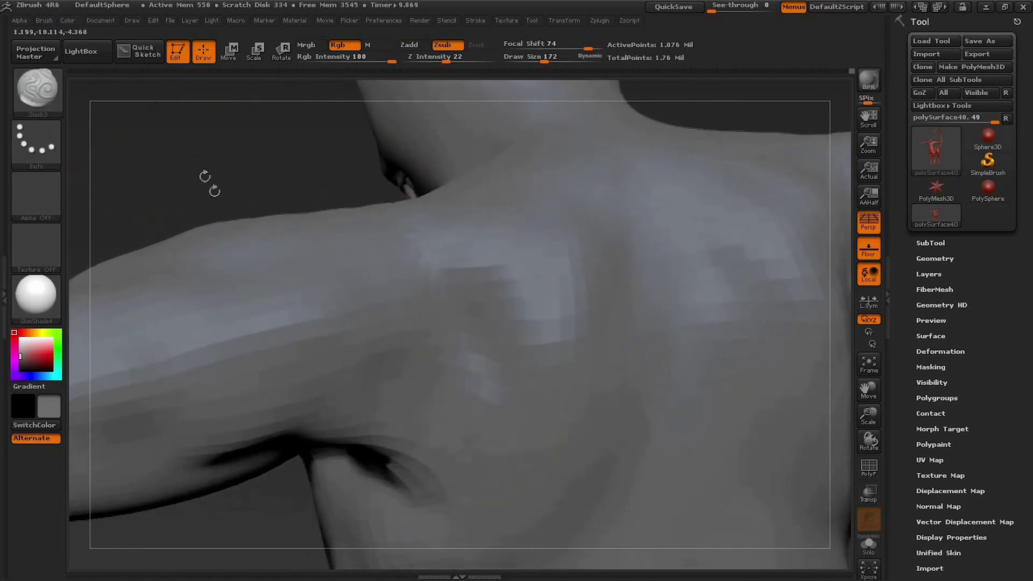
mouse_move(240, 131)
alt+mouse_down()
mouse_move(239, 120)
mouse_move(411, 301)
alt+mouse_up()
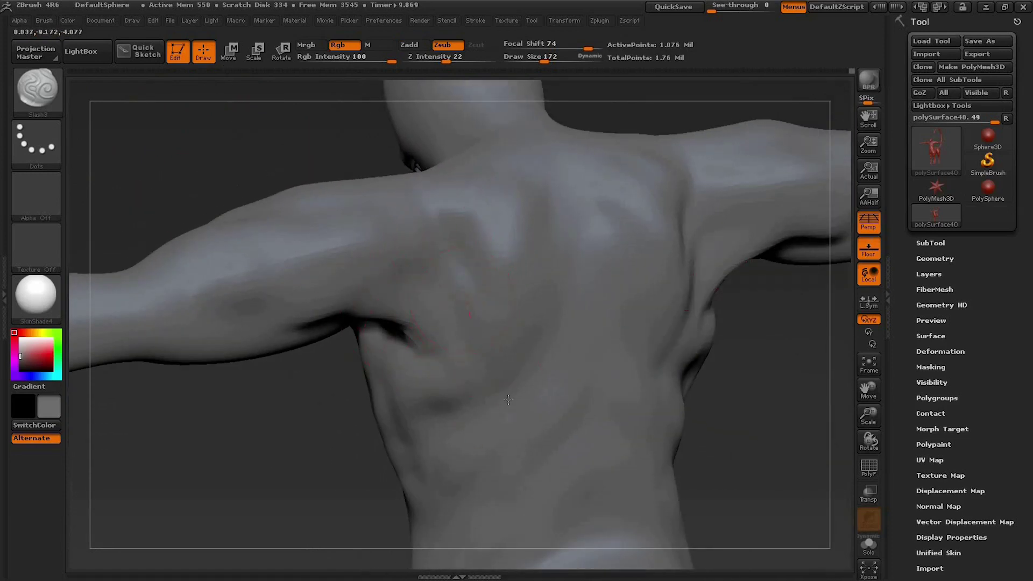
key(ctrl)
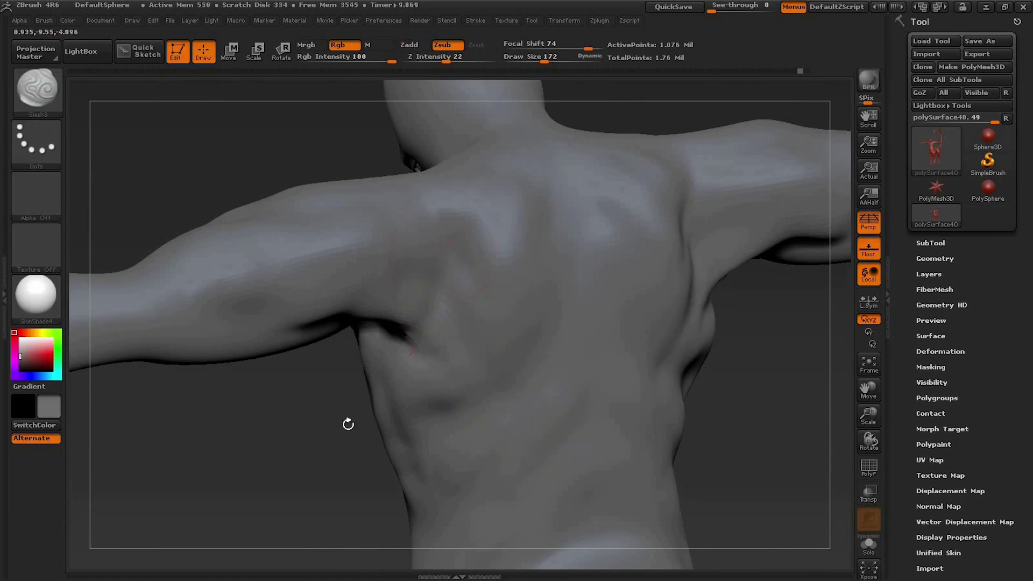
key(ctrl)
mouse_move(307, 433)
mouse_down()
mouse_move(300, 350)
mouse_move(495, 228)
mouse_up()
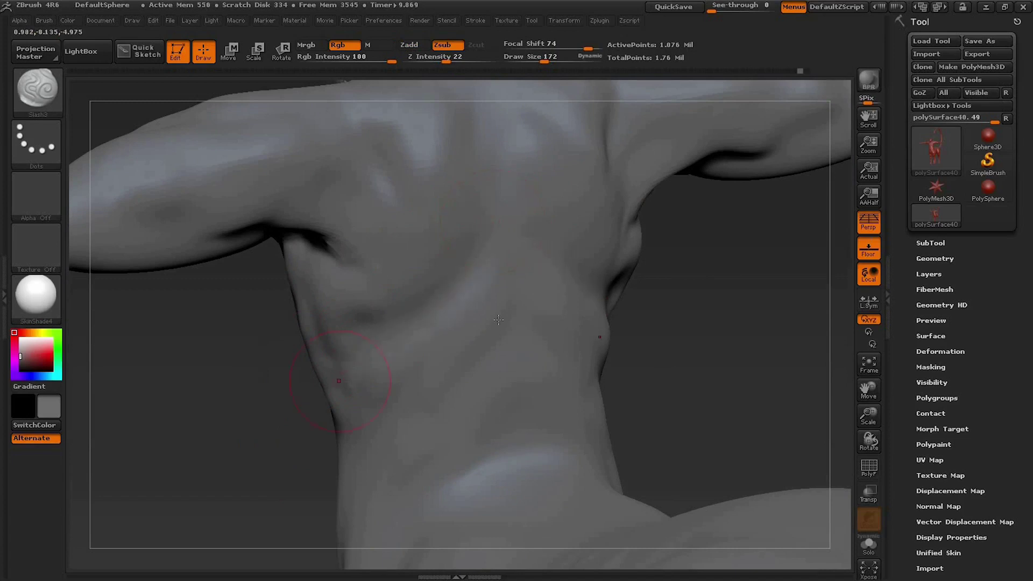
drag(519, 311, 388, 430)
drag(495, 260, 500, 386)
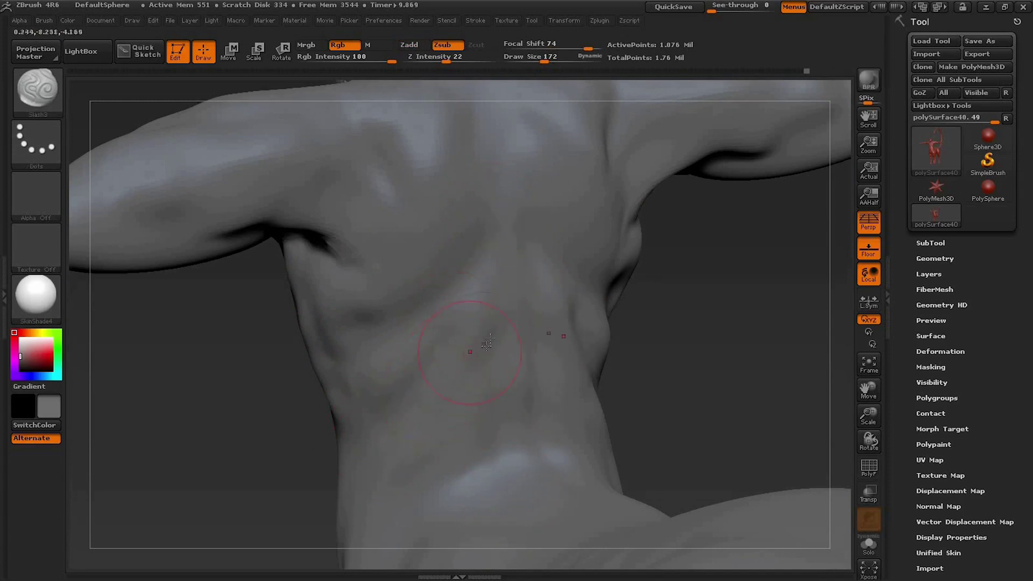
mouse_move(680, 91)
mouse_down()
mouse_move(468, 306)
mouse_move(500, 280)
mouse_up()
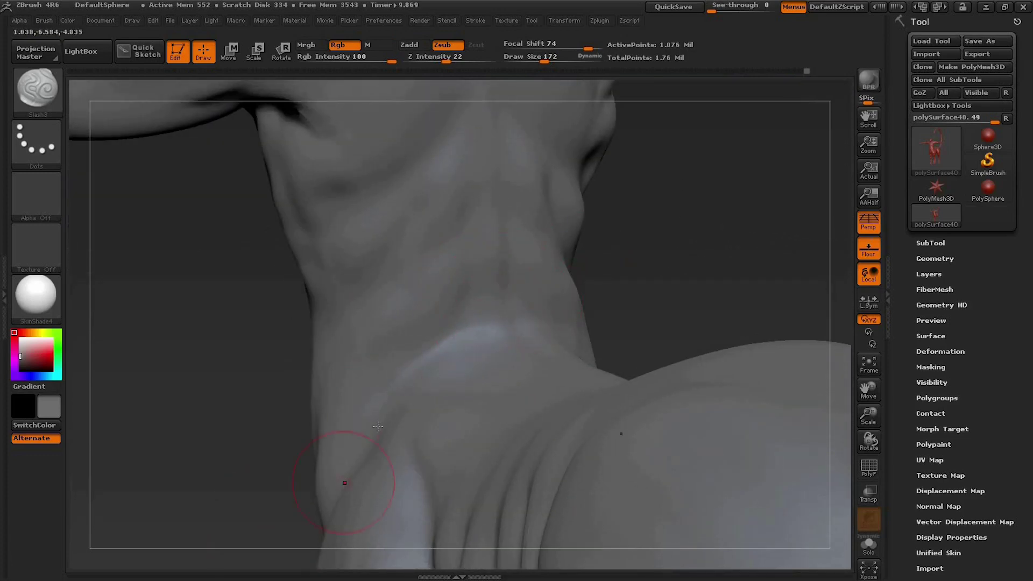
mouse_move(734, 248)
mouse_down()
mouse_move(679, 409)
mouse_move(510, 336)
mouse_up()
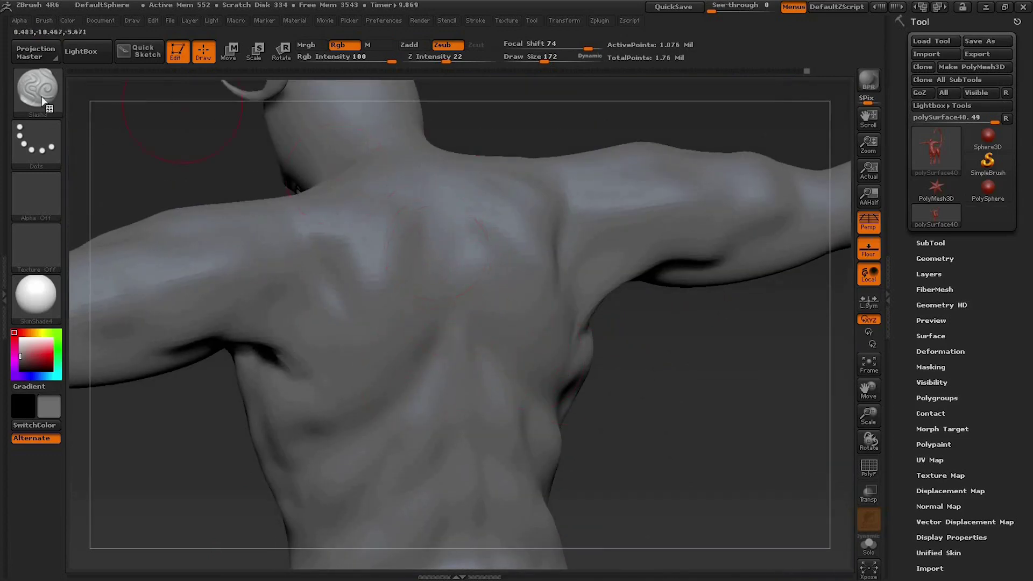
- Switch to the Inflat brush and inflate a muscle bulge on the upper back
key(b)
key(i)
key(n)
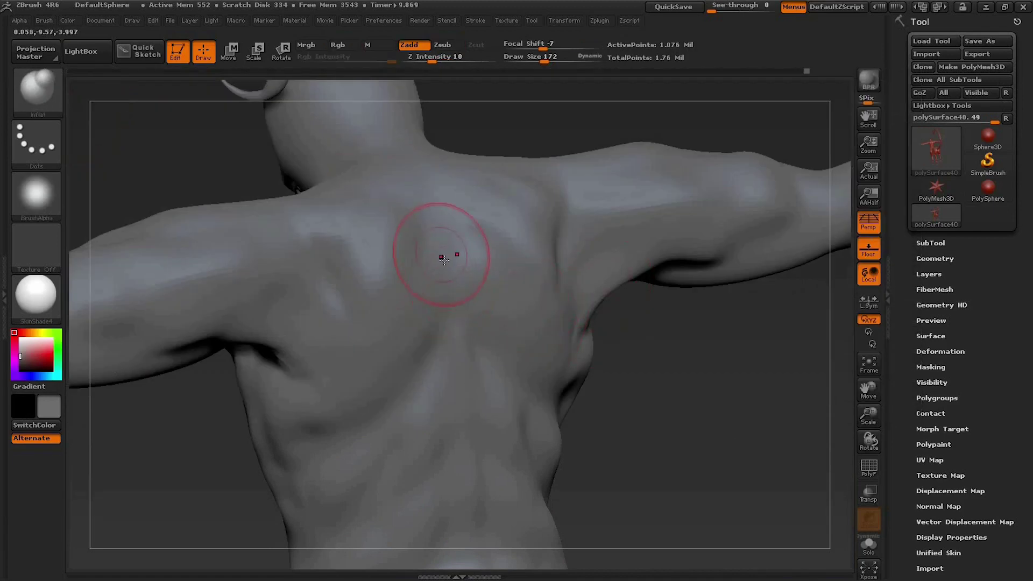
drag(443, 260, 450, 259)
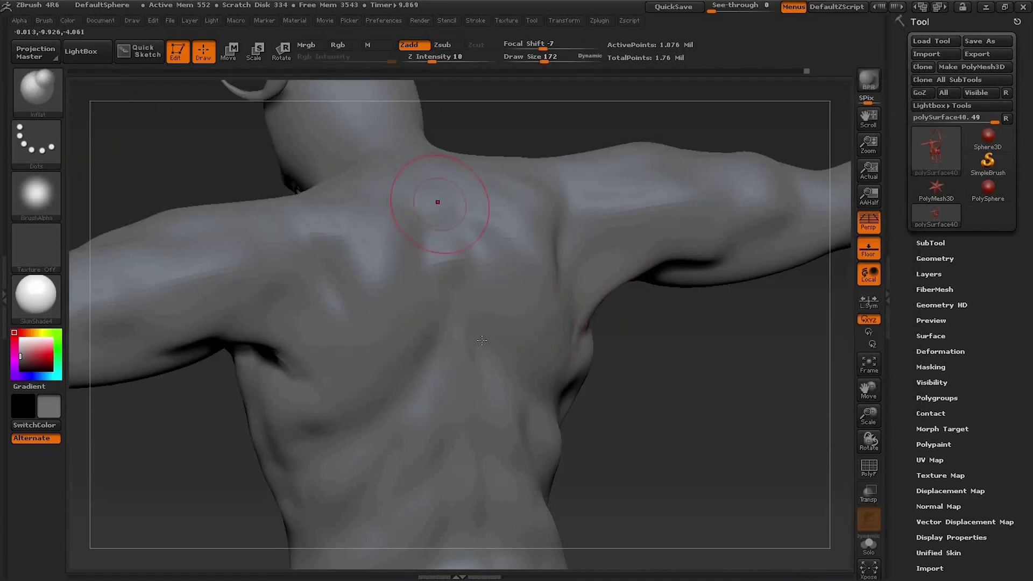
- Orbit around the back, arms and horned head to inspect the inflated muscles
drag(676, 378, 450, 323)
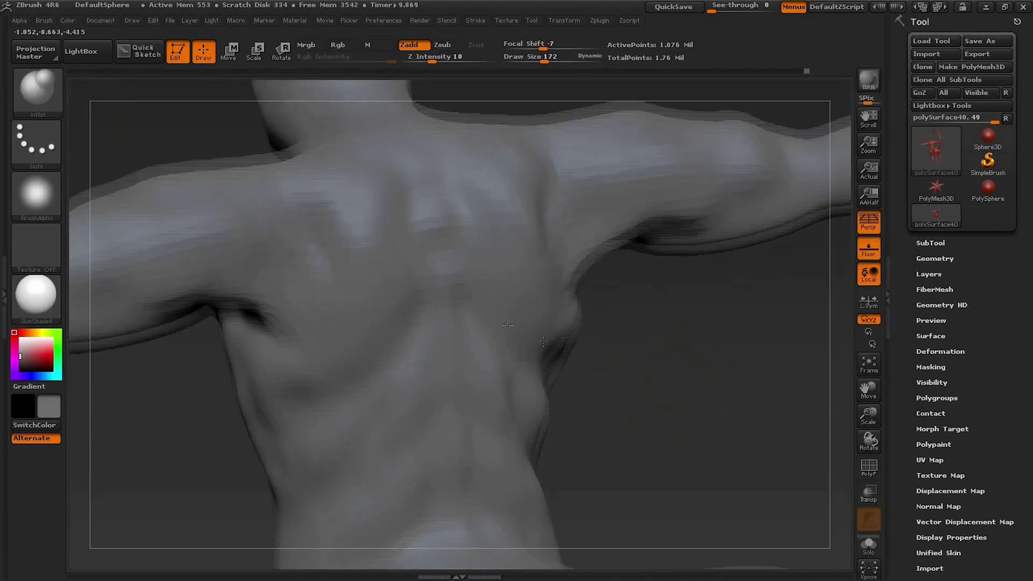
drag(644, 337, 448, 362)
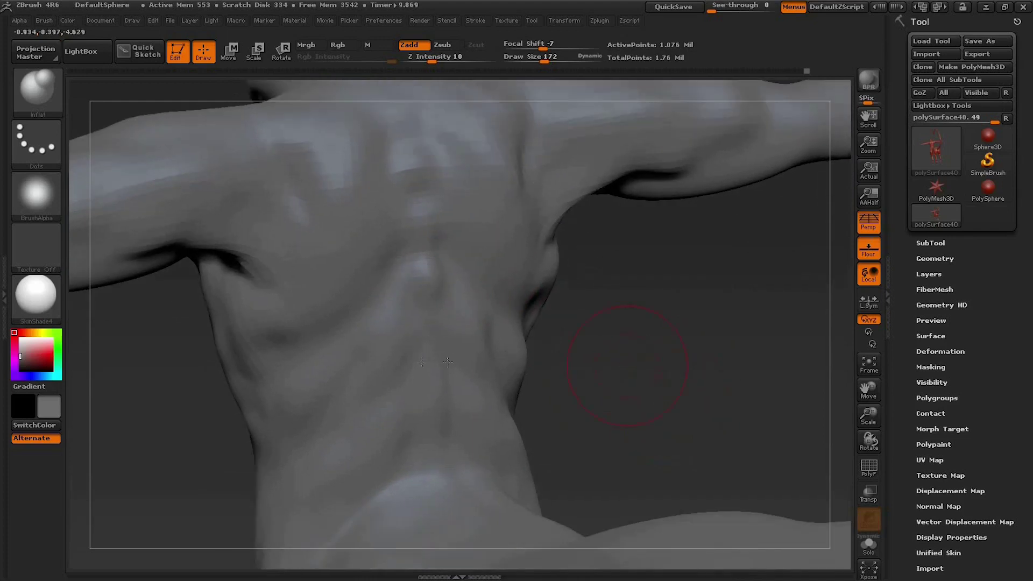
mouse_move(617, 325)
mouse_down()
mouse_move(451, 351)
mouse_move(435, 364)
mouse_up()
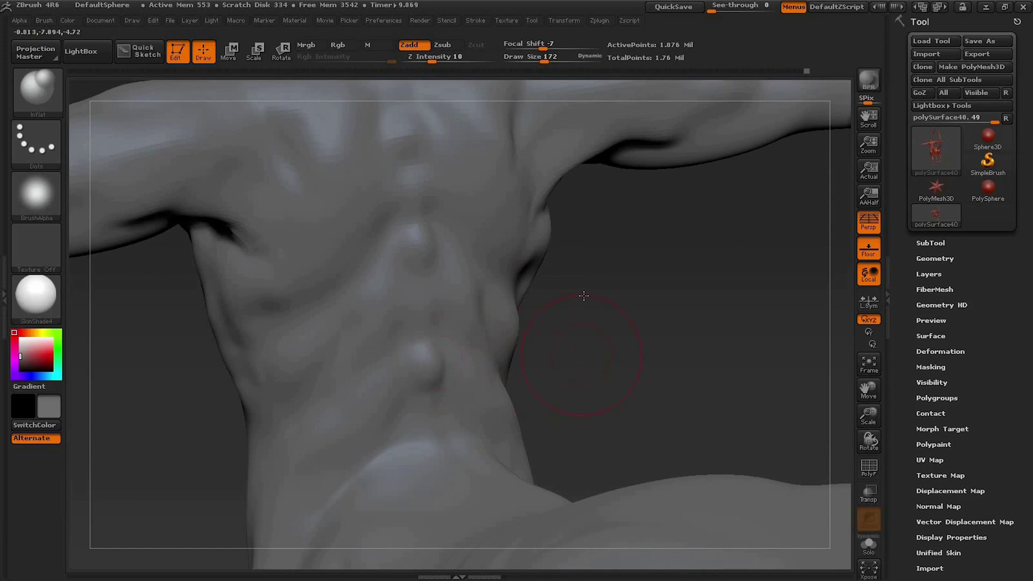
drag(583, 295, 454, 380)
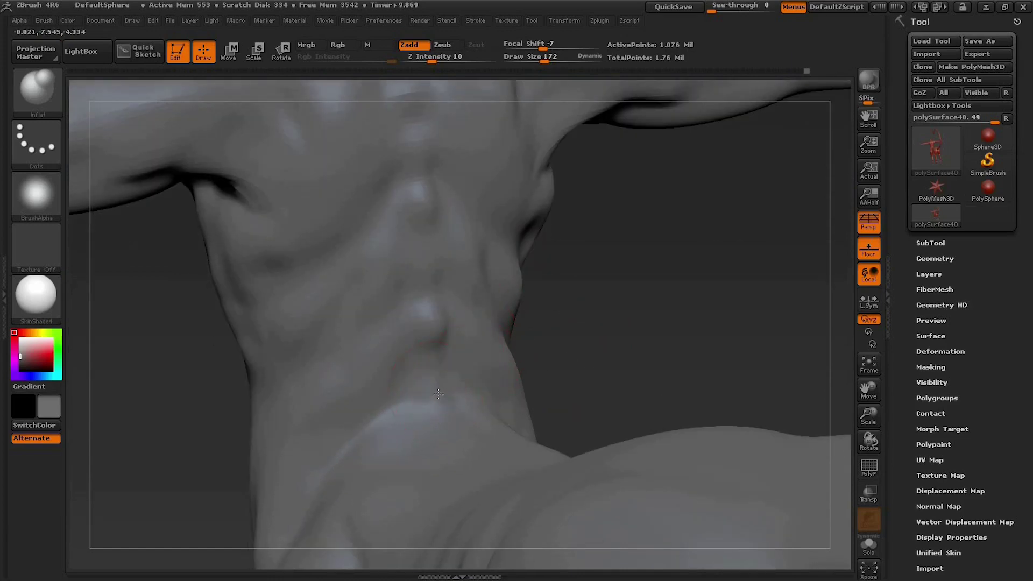
shift+drag(629, 277, 469, 428)
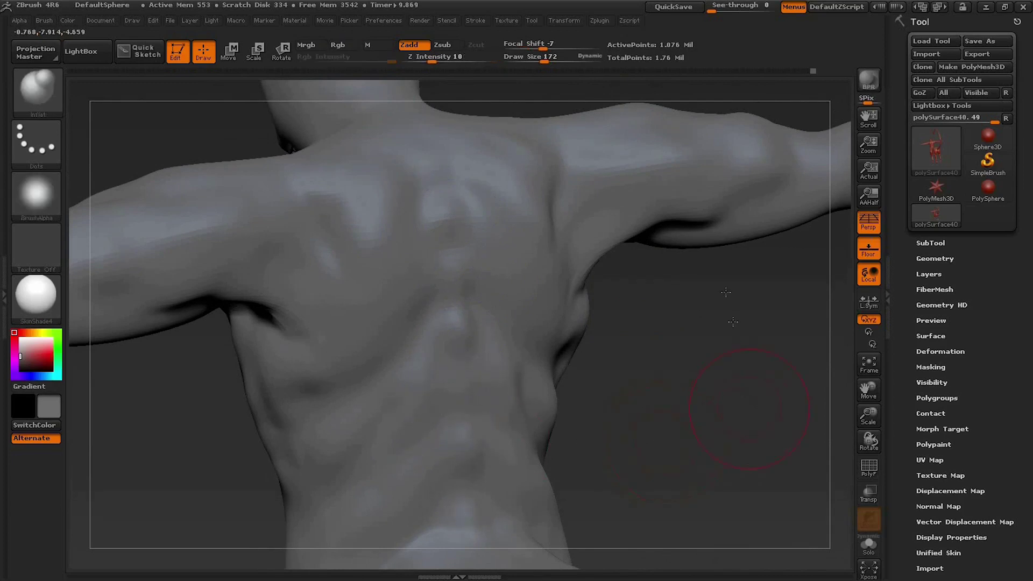
drag(742, 409, 686, 323)
drag(732, 509, 500, 365)
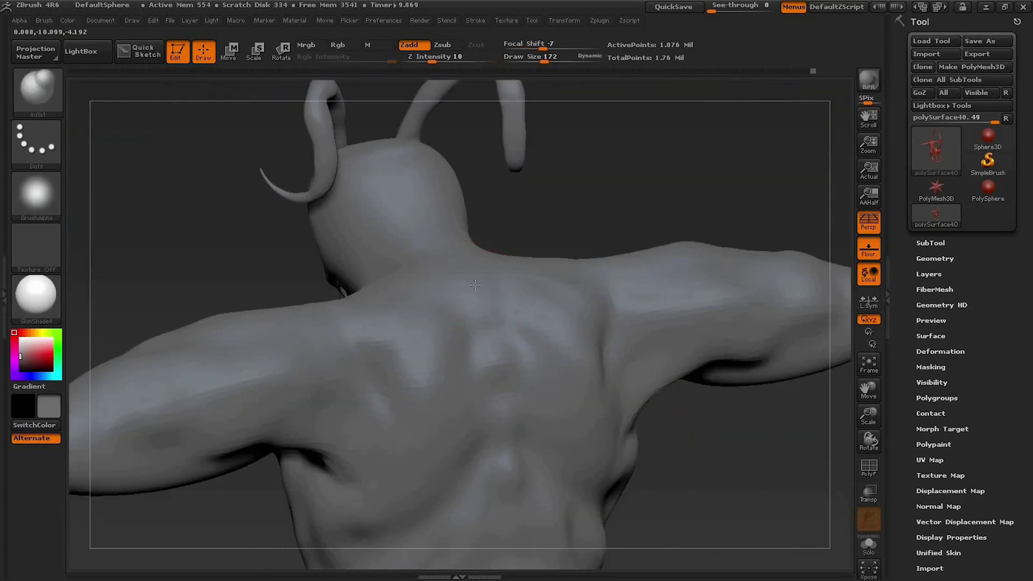
drag(535, 209, 453, 250)
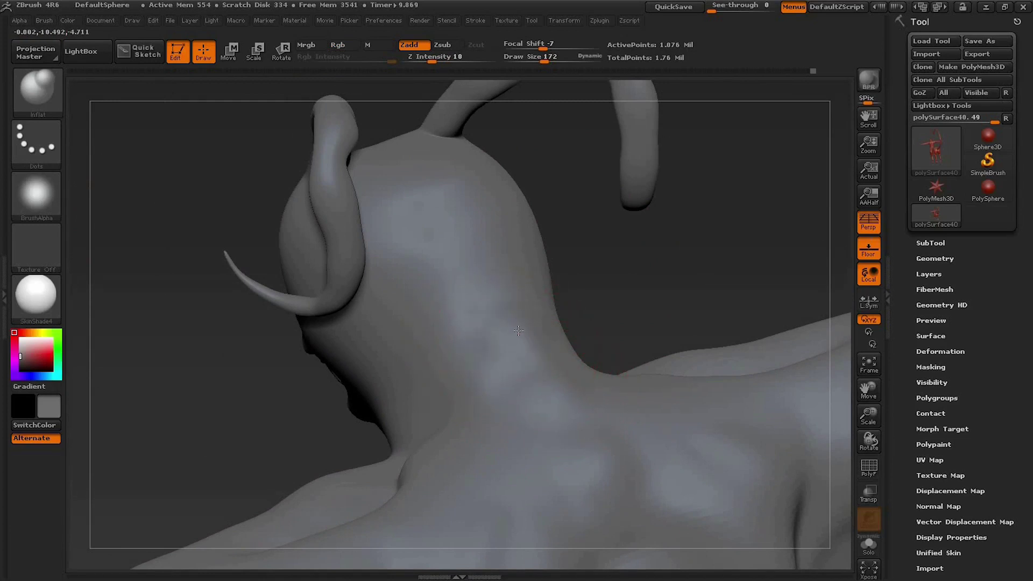
drag(650, 219, 680, 240)
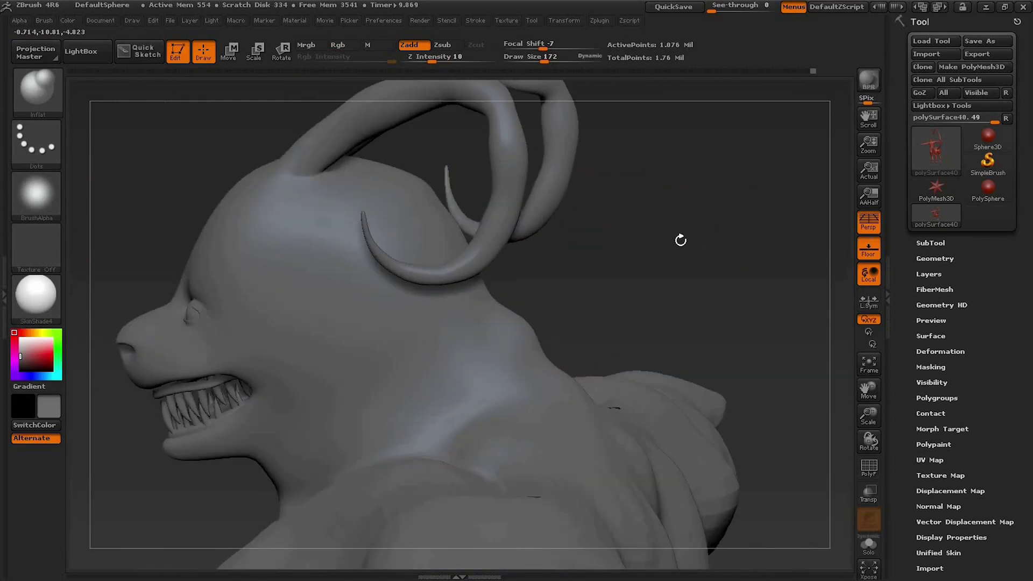
key(b)
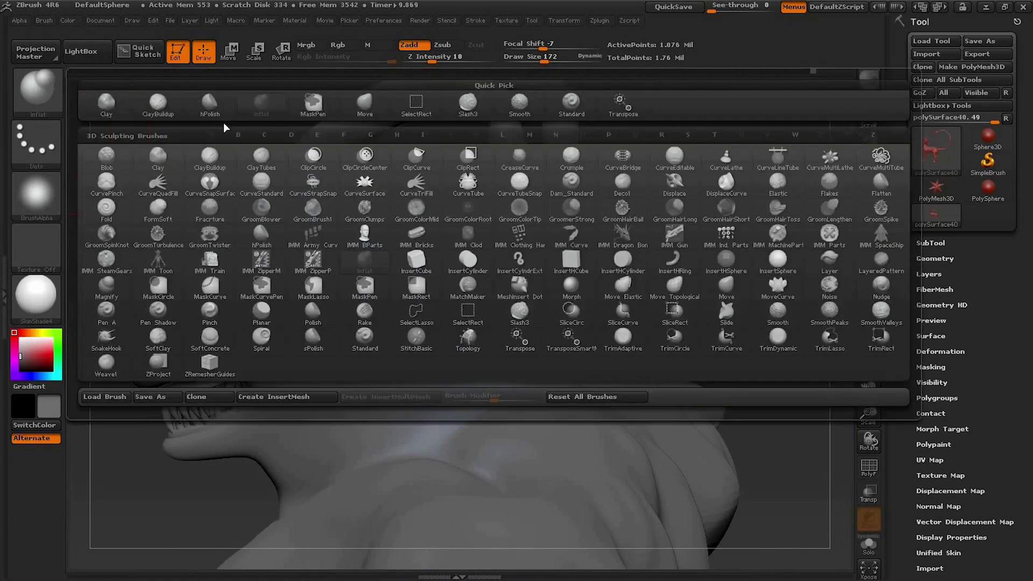
- Make Slash3 active again and orbit around the head, neck and shoulders
click(467, 102)
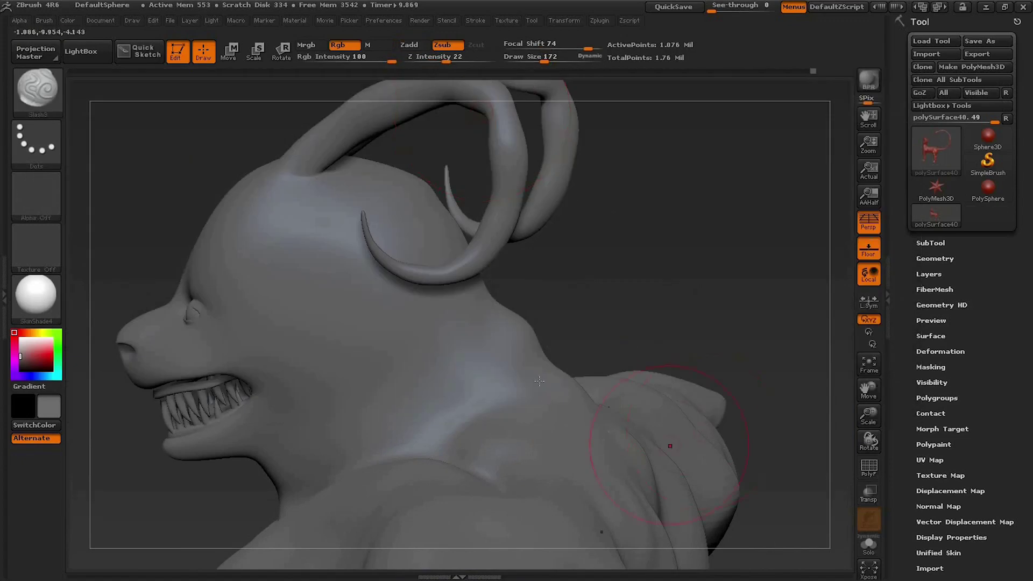
mouse_move(616, 305)
mouse_down()
mouse_move(570, 338)
mouse_move(583, 337)
mouse_up()
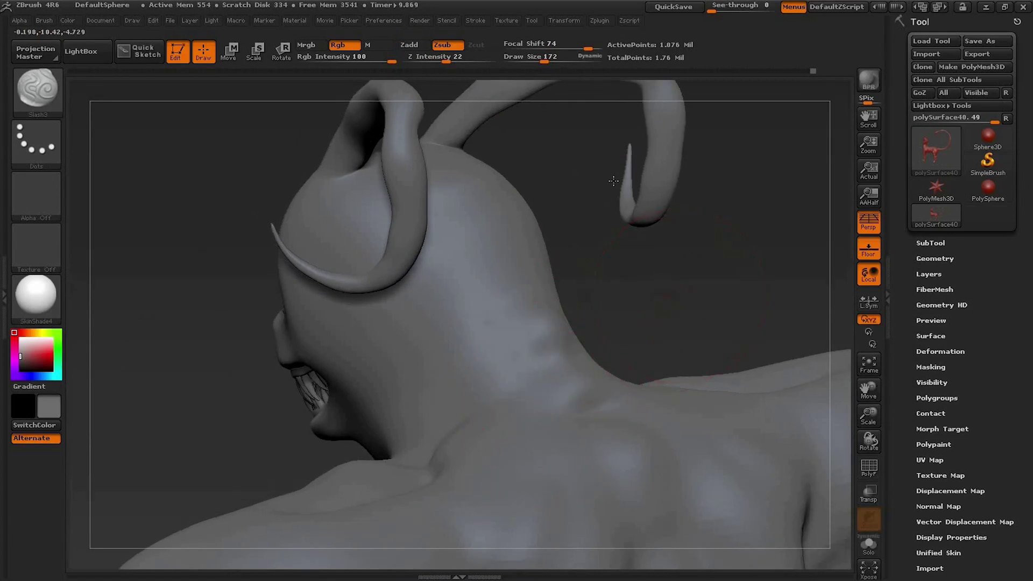
drag(617, 193, 571, 374)
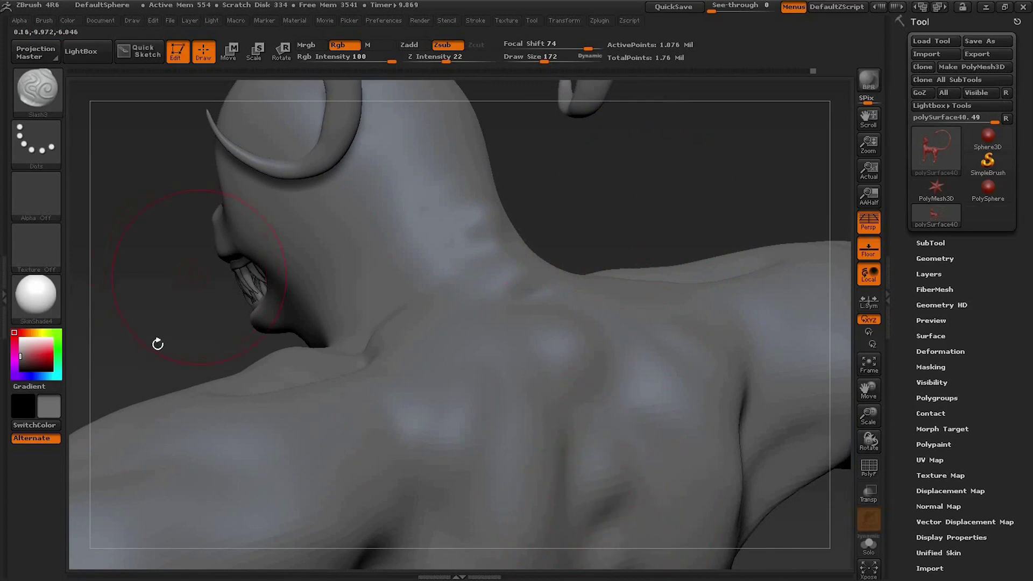
mouse_move(620, 182)
mouse_down()
mouse_move(673, 180)
mouse_move(687, 240)
mouse_move(661, 303)
mouse_move(719, 297)
mouse_up()
drag(414, 269, 587, 312)
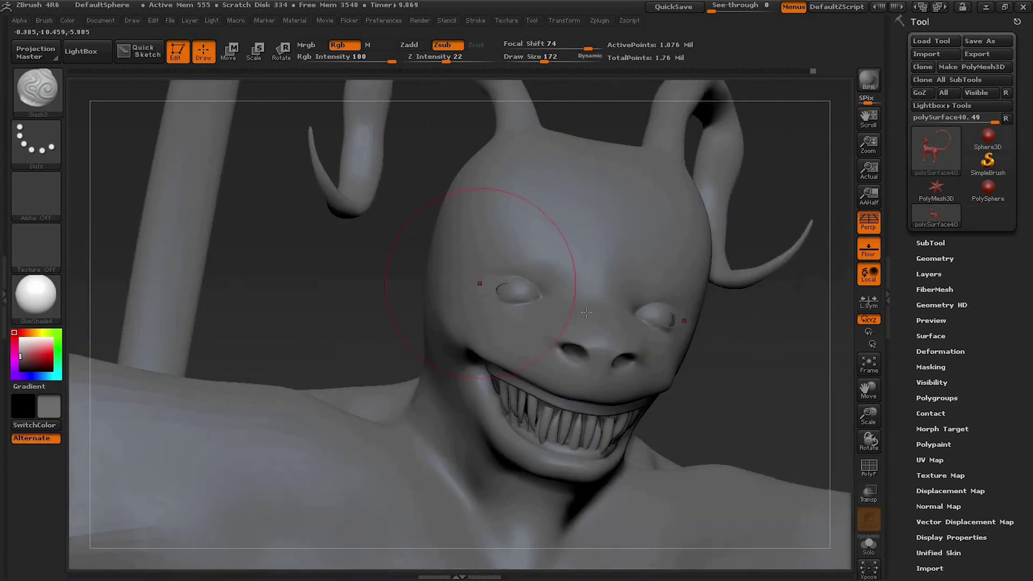
click(43, 96)
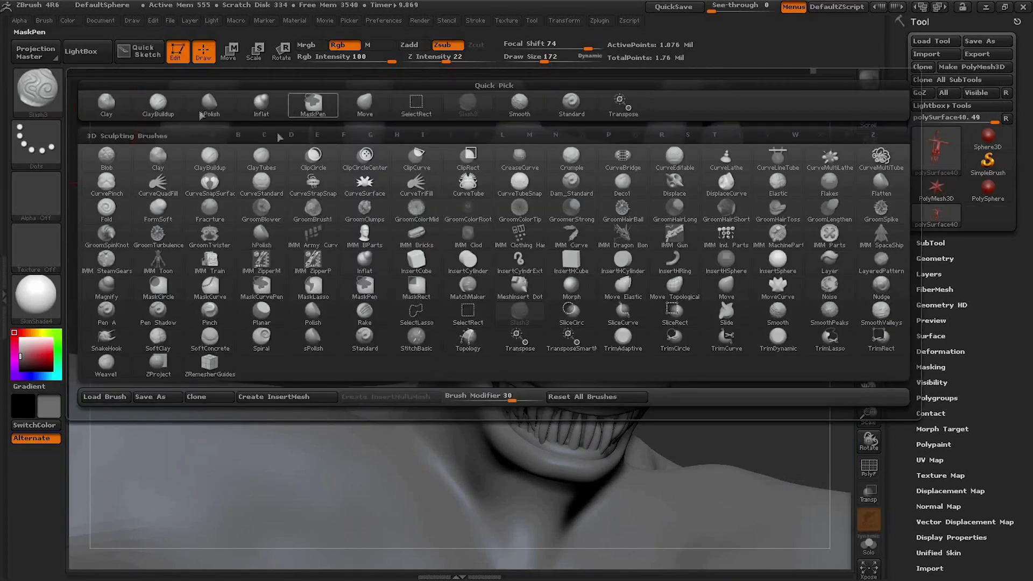
- Build up clay bands across the forehead with ClayBuildup to form the brow ridge
click(152, 114)
mouse_move(760, 349)
mouse_down()
mouse_move(697, 223)
mouse_move(706, 227)
mouse_move(689, 388)
mouse_move(677, 242)
mouse_move(469, 268)
mouse_move(463, 258)
mouse_up()
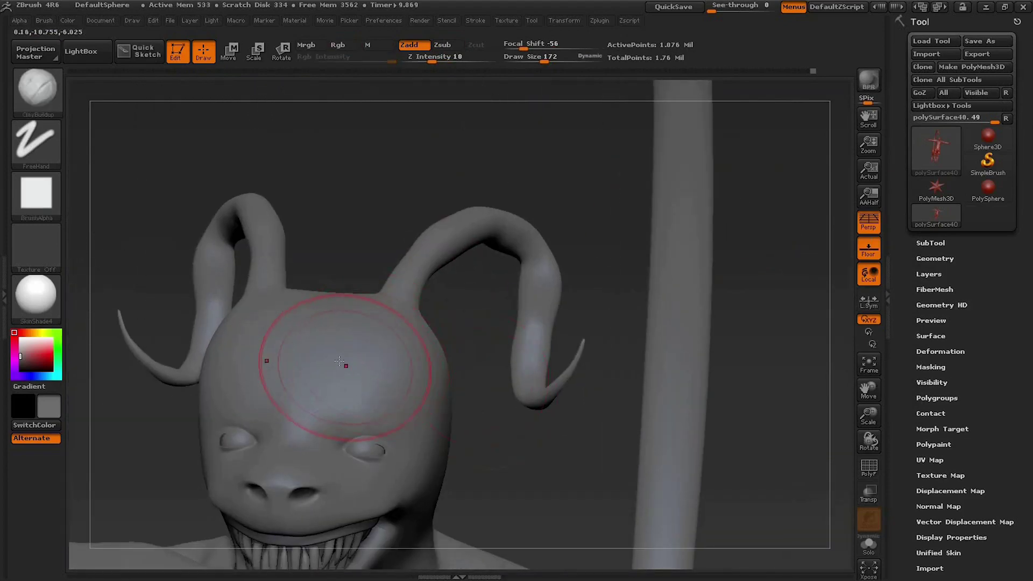
drag(516, 458, 377, 446)
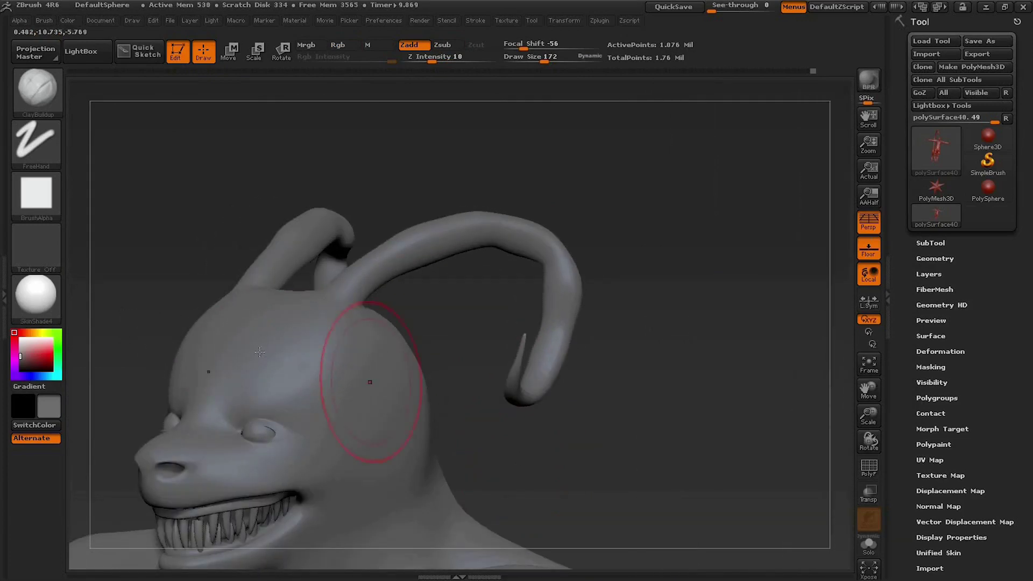
mouse_move(251, 344)
mouse_down()
mouse_move(265, 334)
mouse_move(338, 358)
mouse_move(300, 333)
mouse_up()
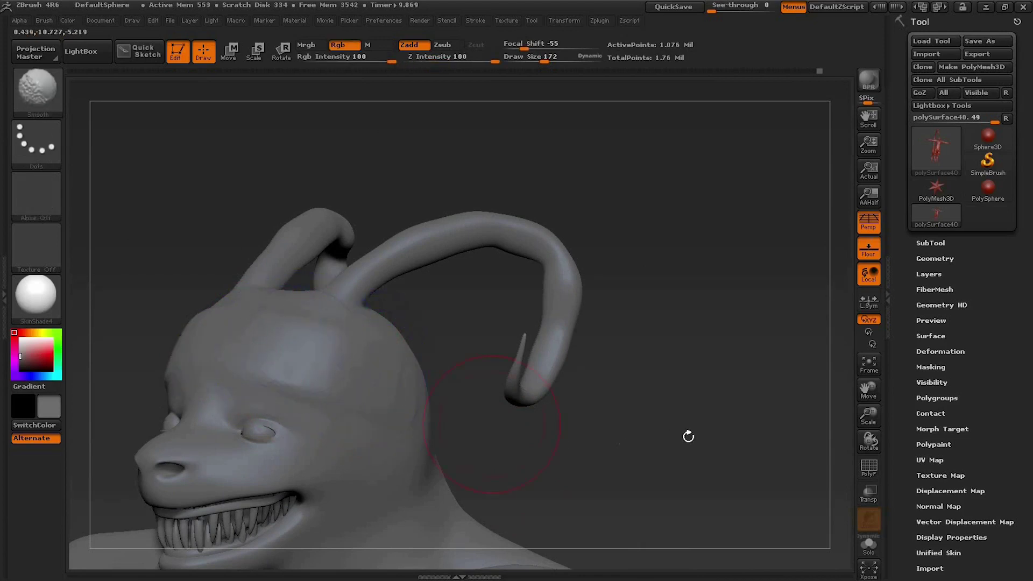
drag(669, 438, 640, 430)
mouse_move(230, 335)
mouse_down()
mouse_move(322, 398)
mouse_move(503, 415)
mouse_up()
shift+drag(438, 392, 402, 384)
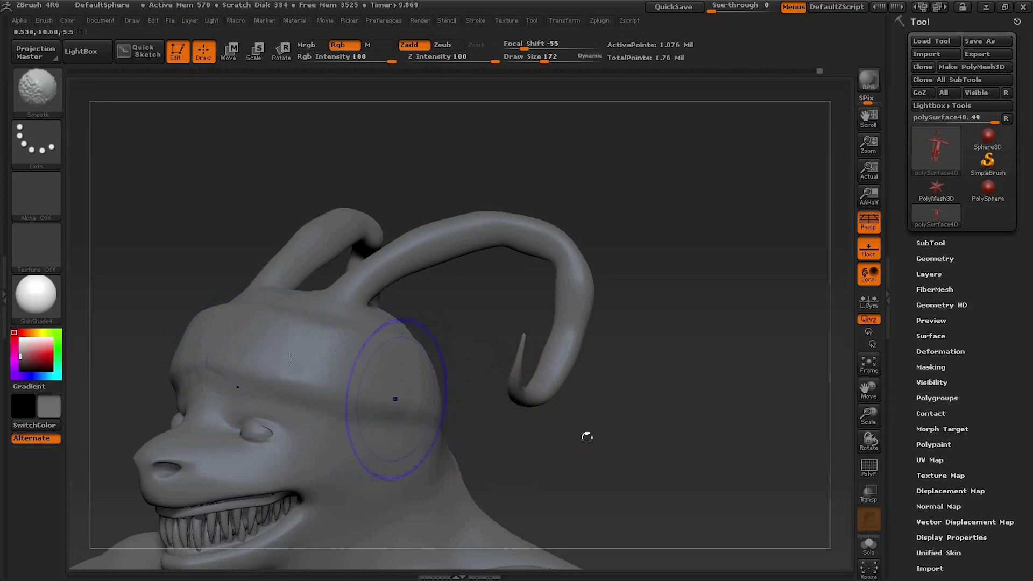
- Smooth the lower edge of the forehead band and the crease on the head's side
mouse_move(681, 427)
mouse_down()
mouse_move(657, 422)
mouse_move(648, 352)
mouse_move(285, 189)
mouse_move(309, 209)
mouse_move(281, 176)
mouse_move(196, 231)
mouse_up()
alt+drag(164, 102, 219, 221)
drag(286, 248, 334, 253)
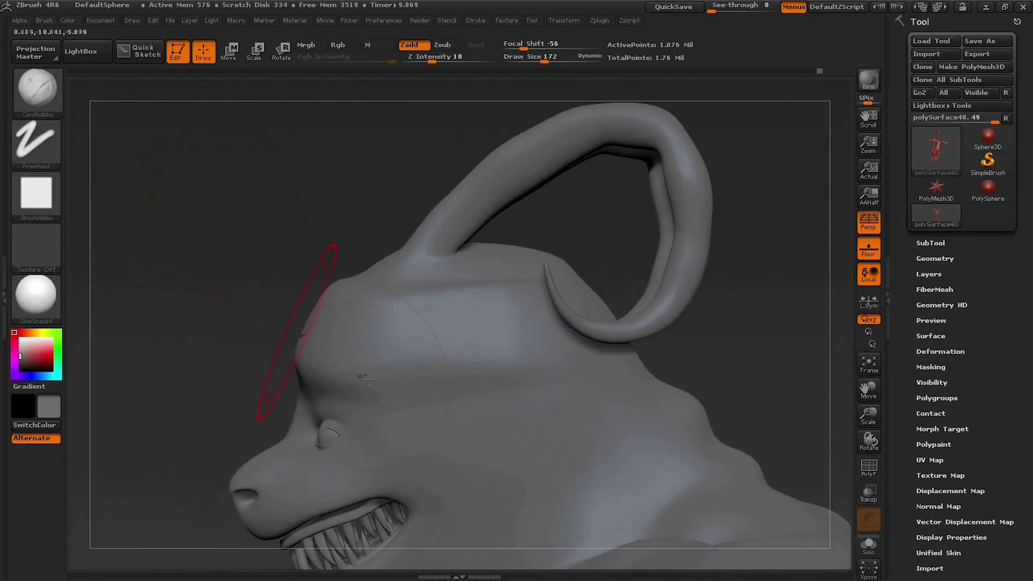
drag(208, 242, 338, 325)
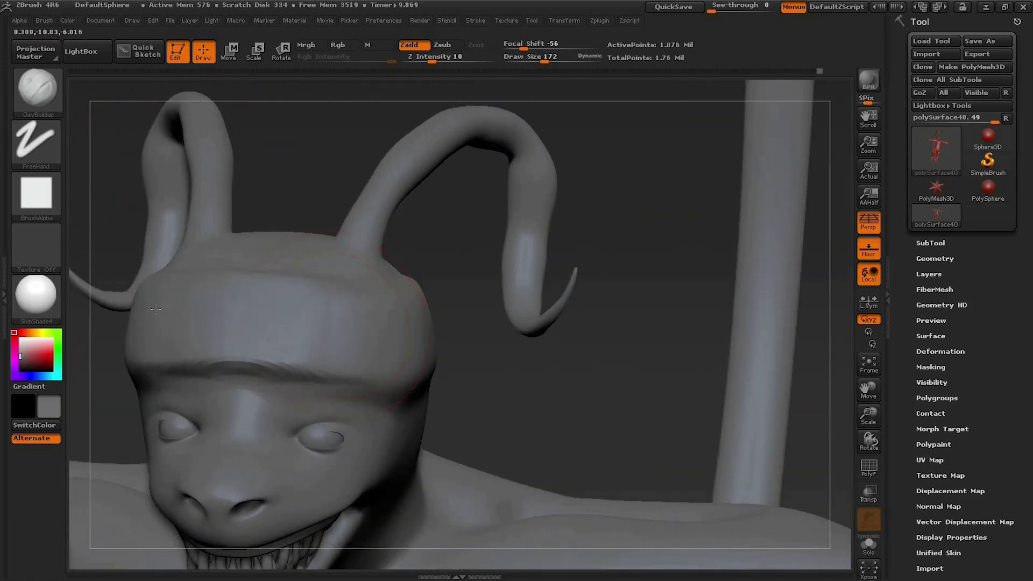
drag(624, 360, 408, 353)
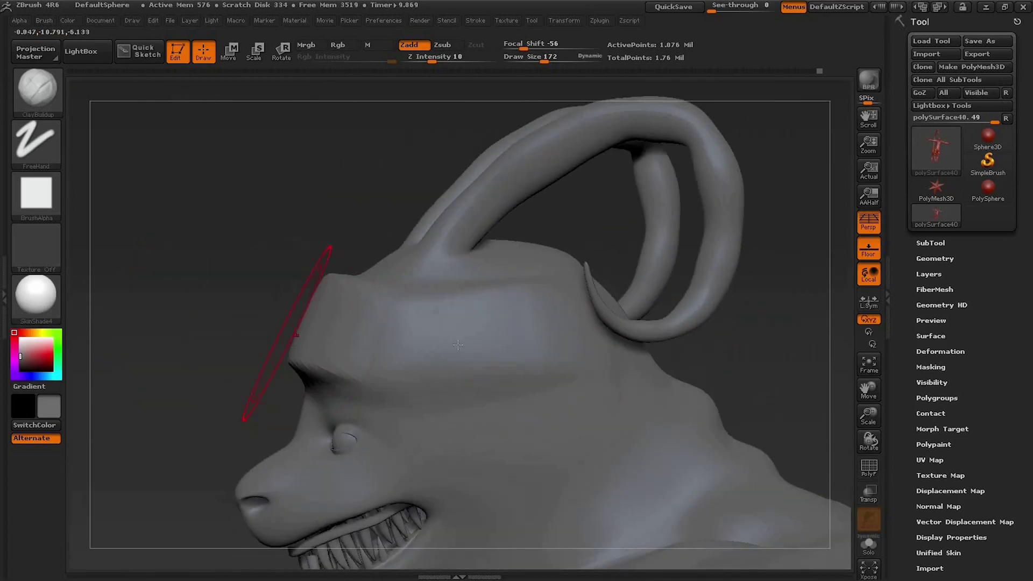
shift+drag(323, 377, 565, 334)
shift+drag(516, 398, 357, 311)
mouse_move(242, 237)
mouse_down()
mouse_move(605, 304)
mouse_move(226, 322)
mouse_up()
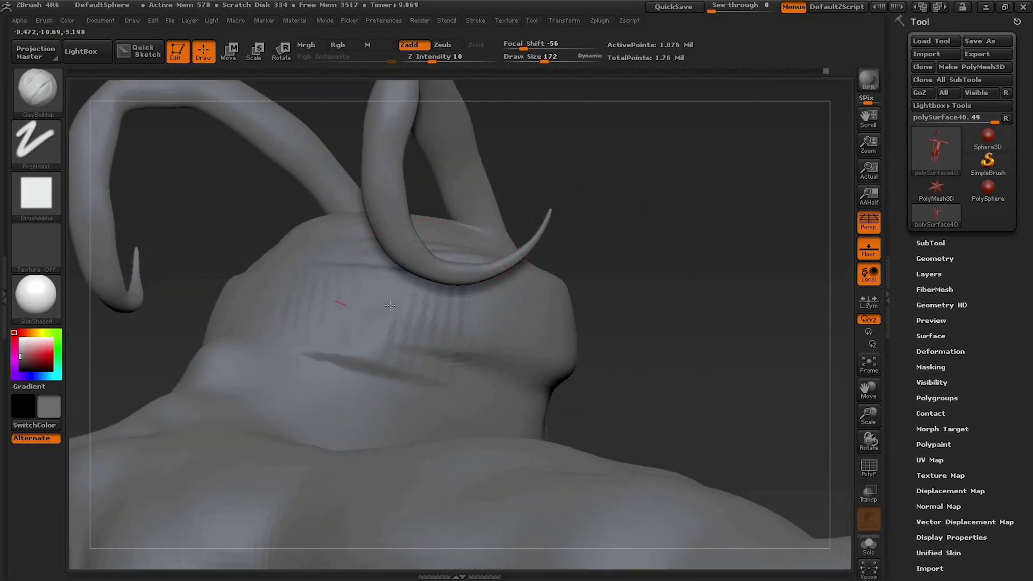
shift+drag(345, 354, 258, 297)
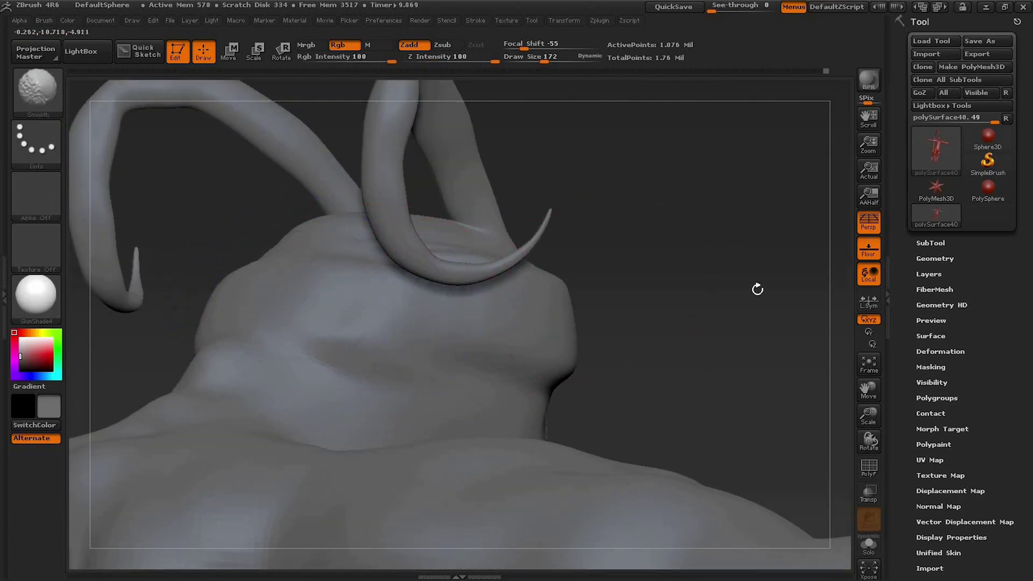
- Soften the brow above the eye, undo the last clay stroke, and shrink the brush
mouse_move(756, 288)
mouse_down()
mouse_move(760, 218)
mouse_move(635, 238)
mouse_up()
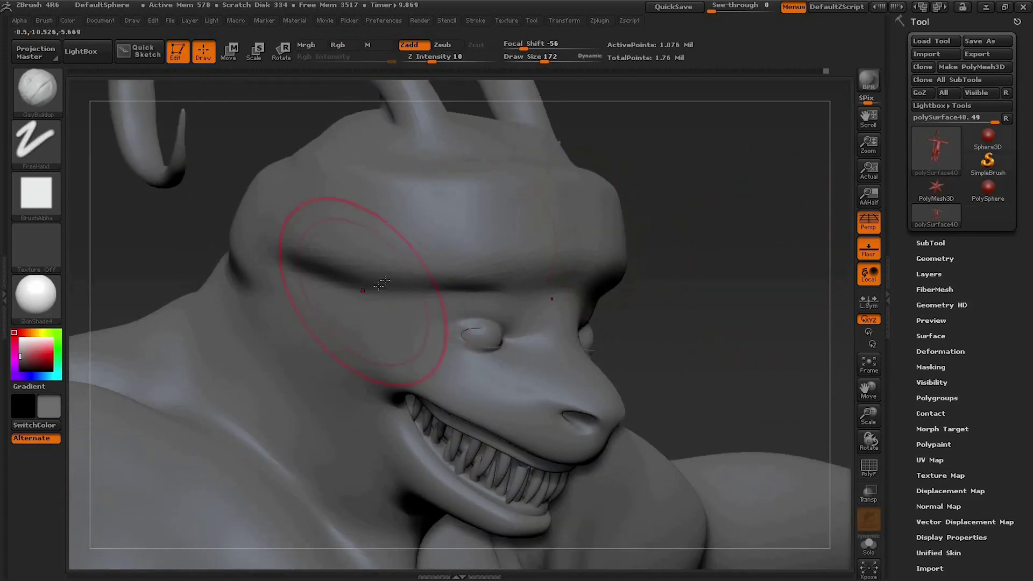
mouse_move(392, 300)
shift+mouse_down()
mouse_move(406, 285)
mouse_move(289, 297)
shift+mouse_up()
key(ctrl+z)
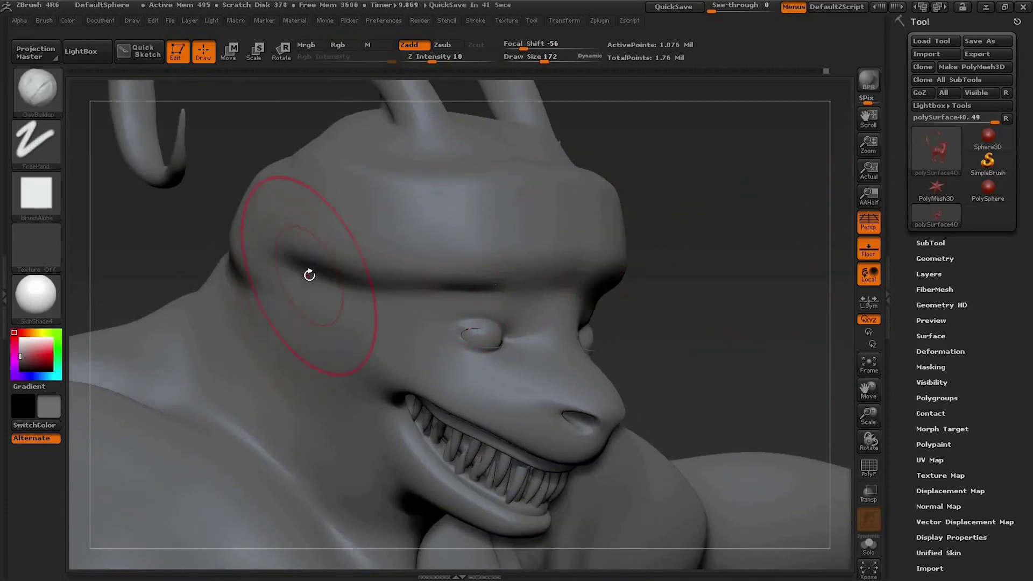
alt+drag(717, 334, 688, 289)
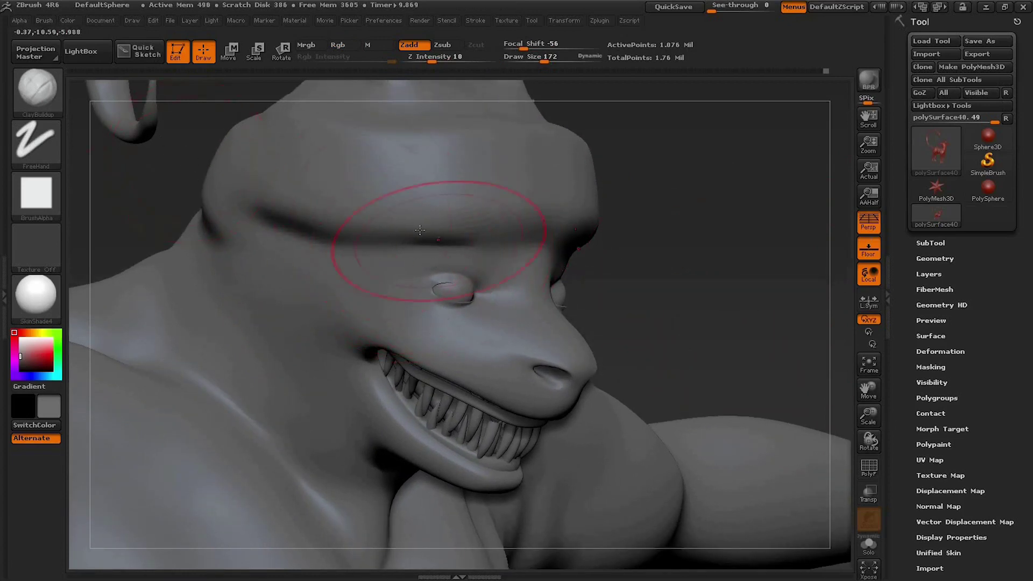
key(bracketleft)
key(bracketleft)
key(bracketleft)
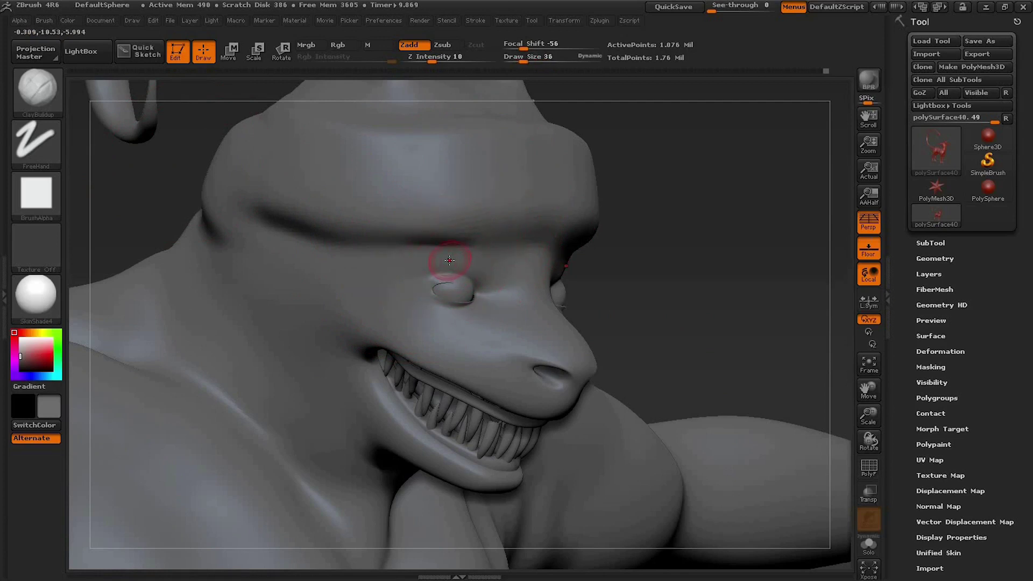
- Sculpt a raised ridge above both eyes and deepen the eyelid crease beneath it
drag(636, 270, 671, 266)
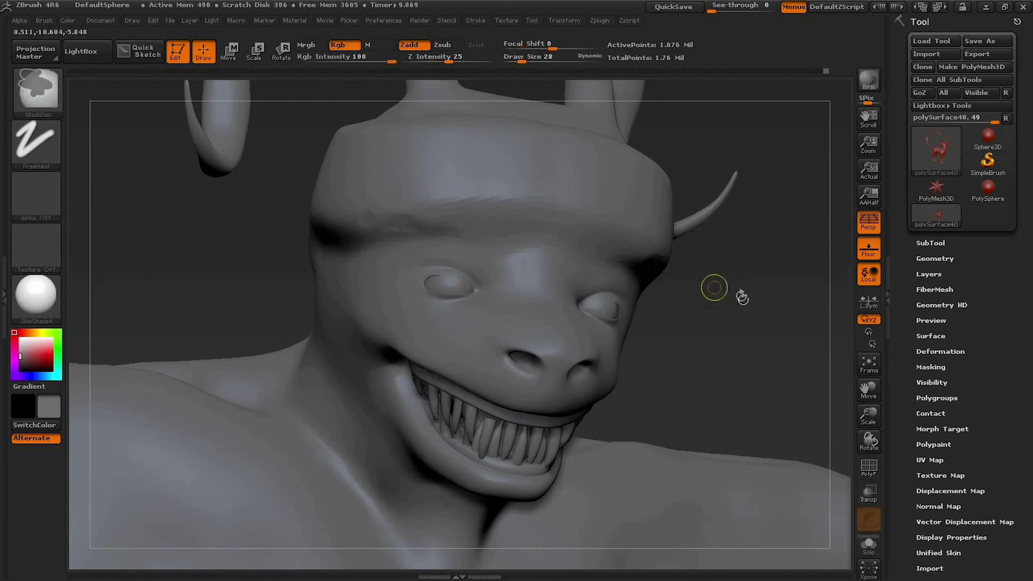
mouse_move(732, 258)
mouse_down()
mouse_move(747, 294)
mouse_move(715, 333)
mouse_up()
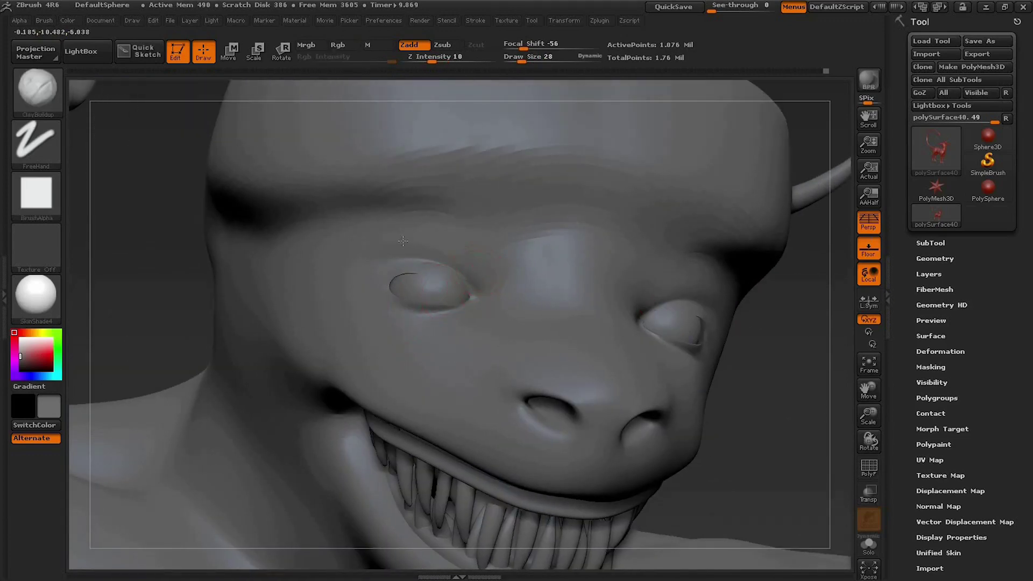
mouse_move(495, 245)
mouse_down()
mouse_move(376, 241)
mouse_move(462, 242)
mouse_move(392, 238)
mouse_move(337, 272)
mouse_up()
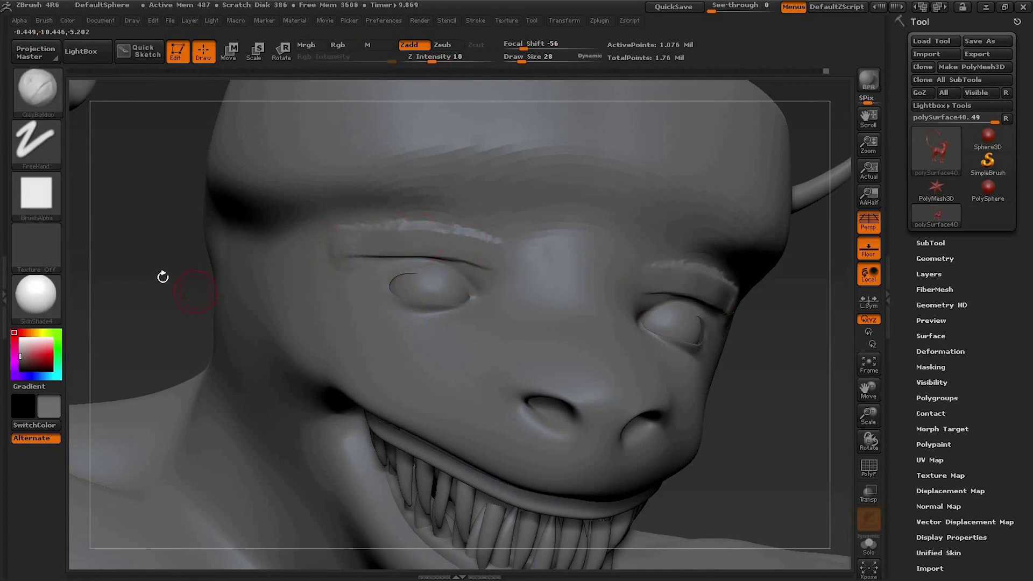
drag(162, 277, 212, 280)
mouse_move(383, 234)
mouse_down()
mouse_move(472, 230)
mouse_move(341, 242)
mouse_up()
drag(776, 251, 672, 250)
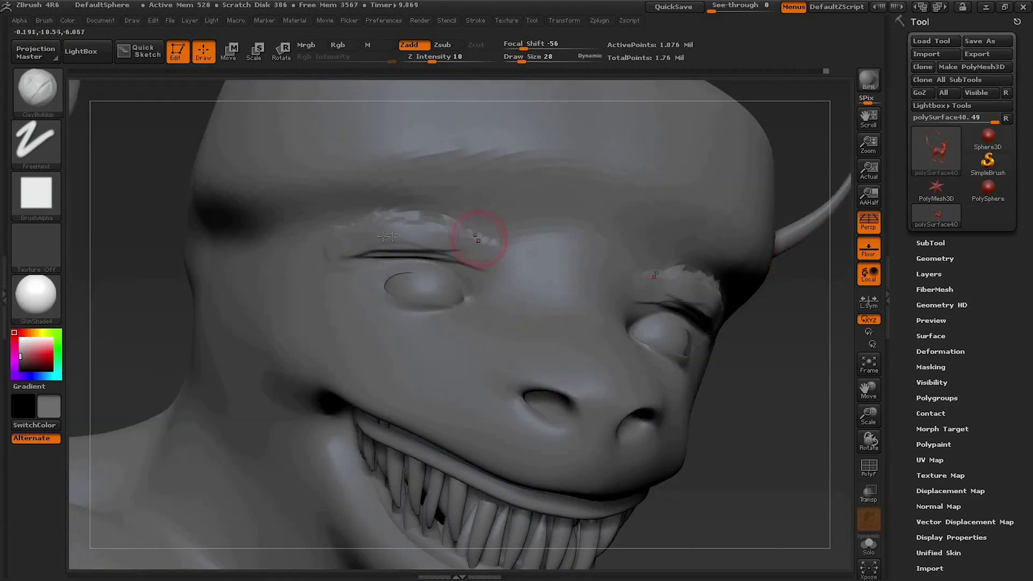
mouse_move(450, 238)
mouse_down()
mouse_move(476, 263)
mouse_move(354, 246)
mouse_move(474, 258)
mouse_up()
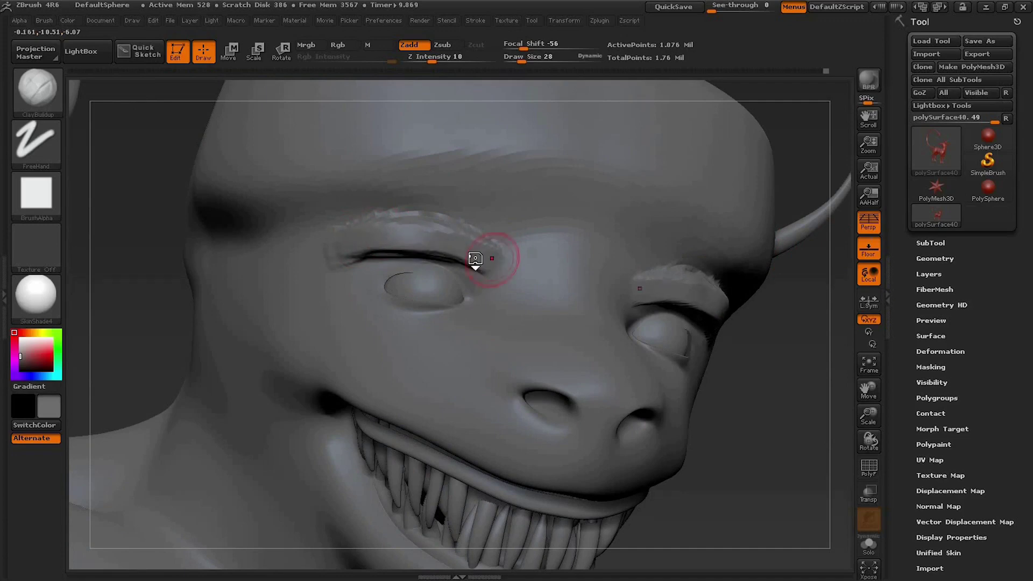
- Smooth both brows, then raise and smooth the upper eyelid ridge
key(shift)
mouse_move(403, 244)
shift+mouse_down()
mouse_move(422, 218)
mouse_move(494, 216)
shift+mouse_up()
mouse_move(795, 410)
mouse_down()
mouse_move(775, 311)
mouse_move(765, 327)
mouse_move(723, 306)
mouse_move(755, 293)
mouse_move(724, 287)
mouse_up()
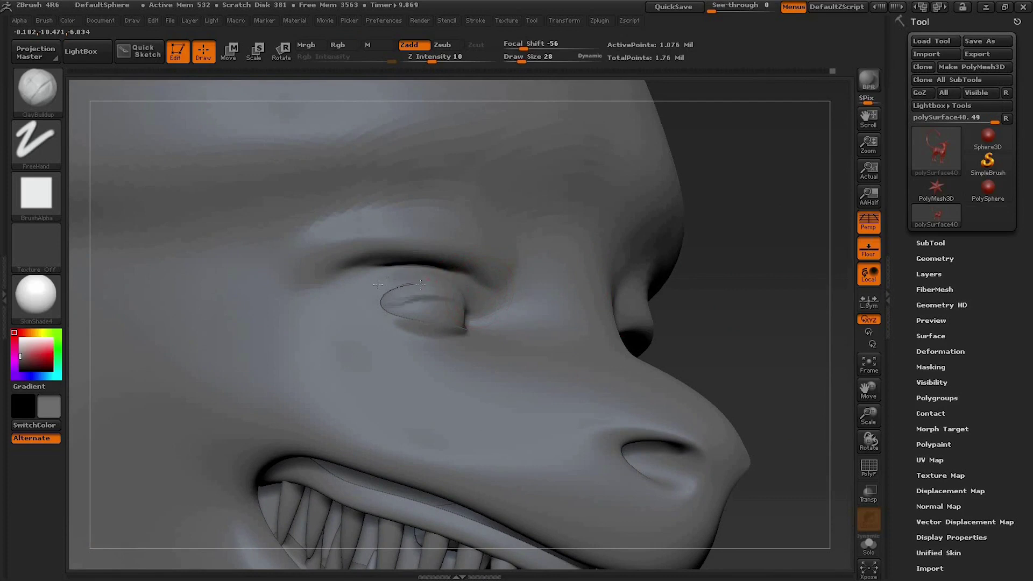
key(ctrl)
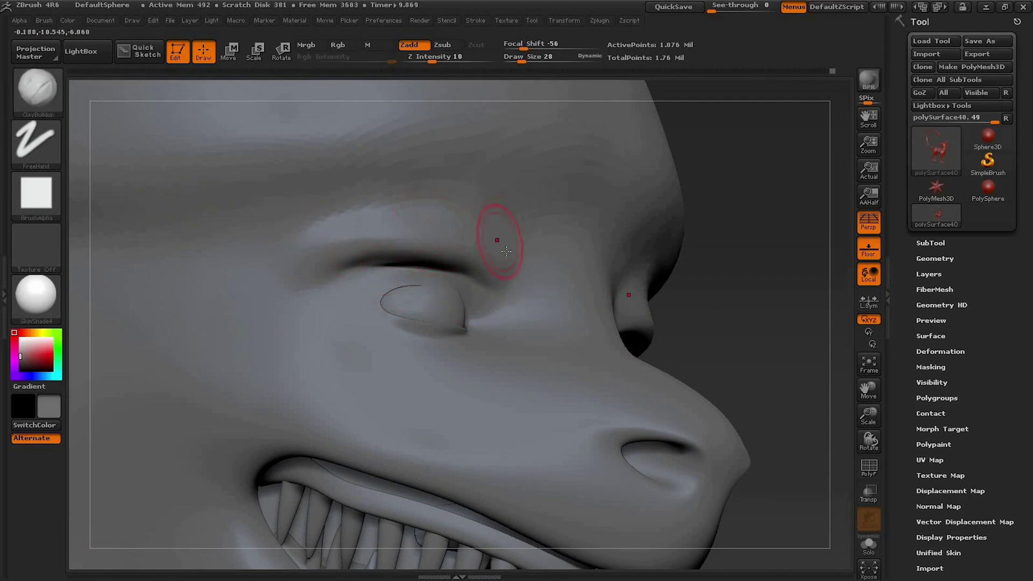
key(ctrl)
key(ctrl)
drag(507, 249, 342, 273)
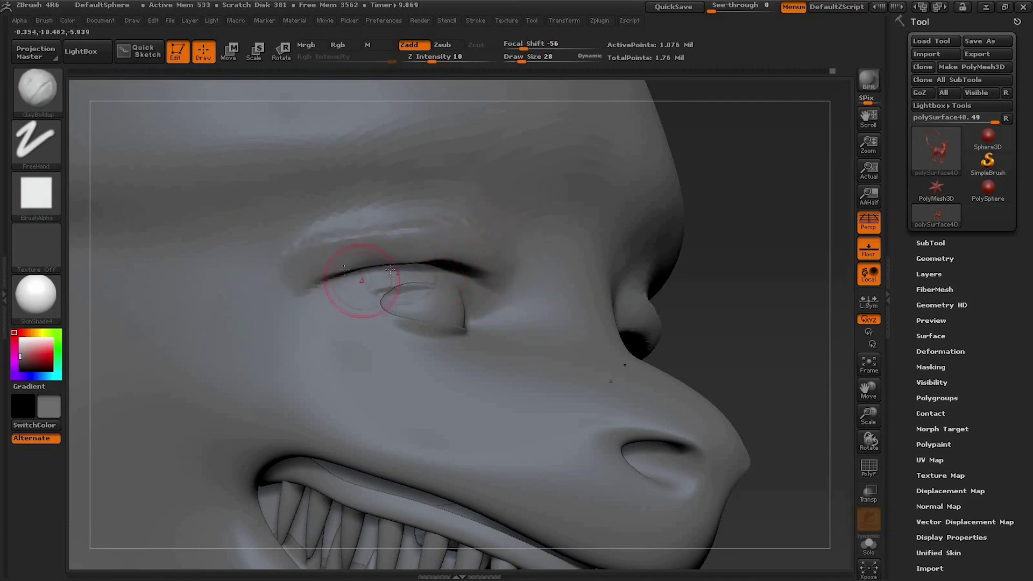
key(ctrl)
shift+drag(495, 249, 331, 268)
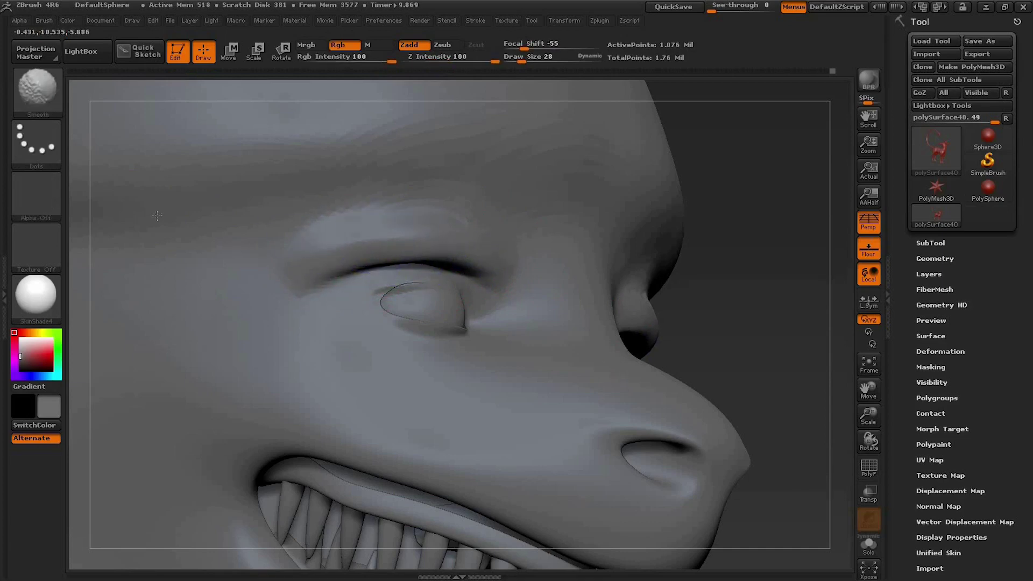
- With Slash3, cut grooves along both brows from the inner corners outward
key(b)
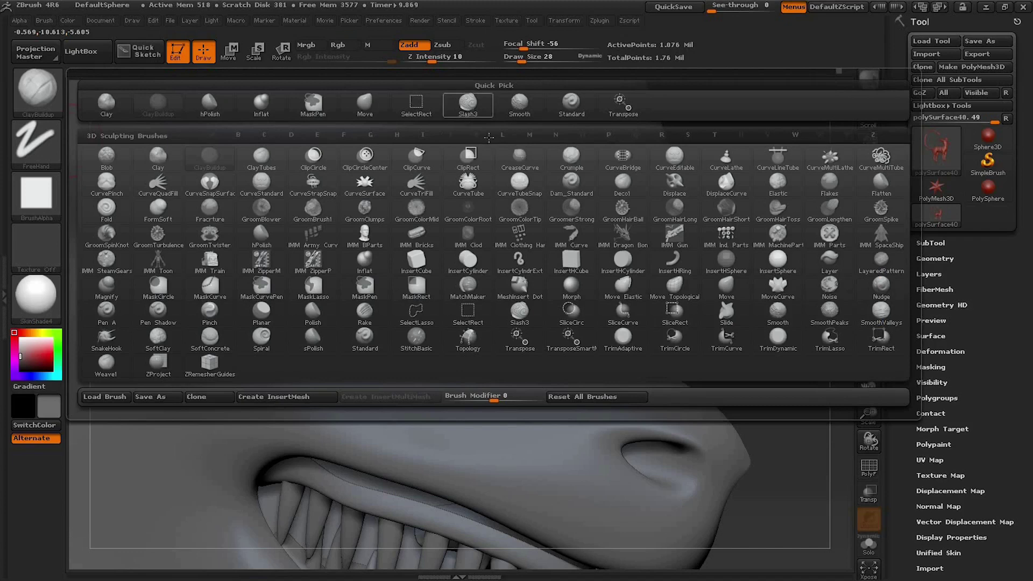
key(s)
key(l)
mouse_move(455, 216)
mouse_down()
mouse_move(513, 233)
mouse_move(323, 265)
mouse_up()
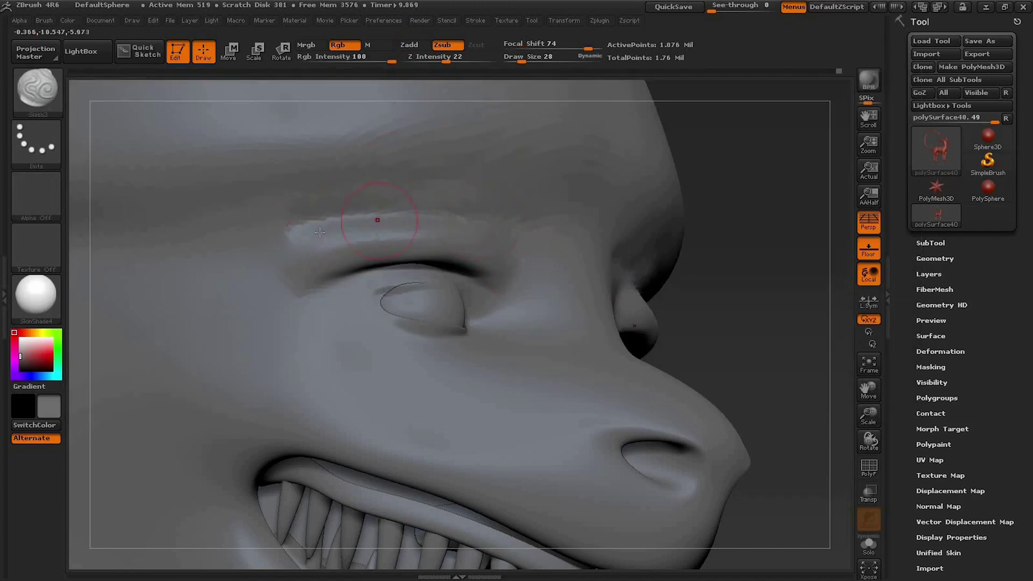
drag(714, 232, 592, 258)
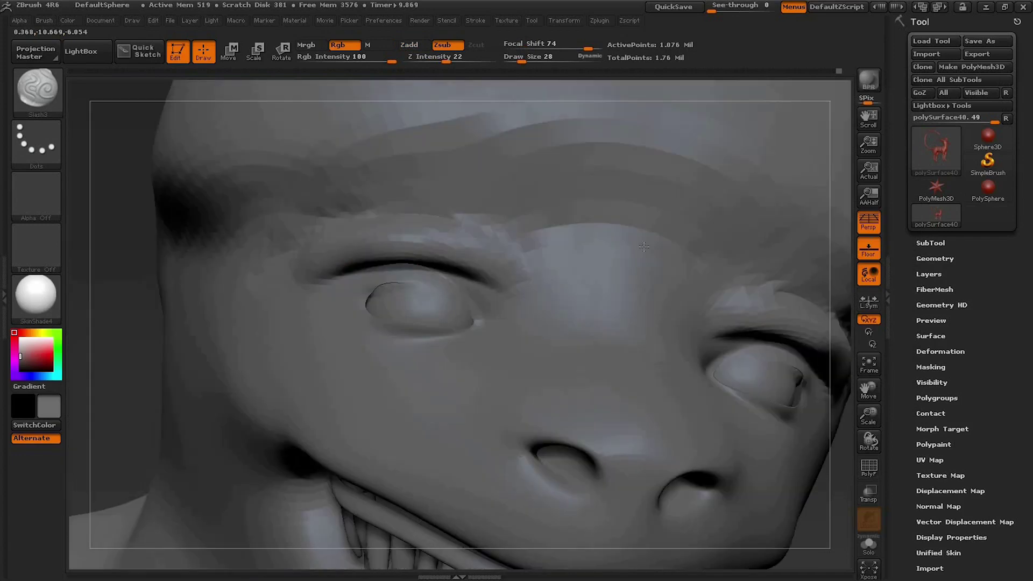
mouse_move(492, 231)
mouse_down()
mouse_move(308, 239)
mouse_move(456, 260)
mouse_up()
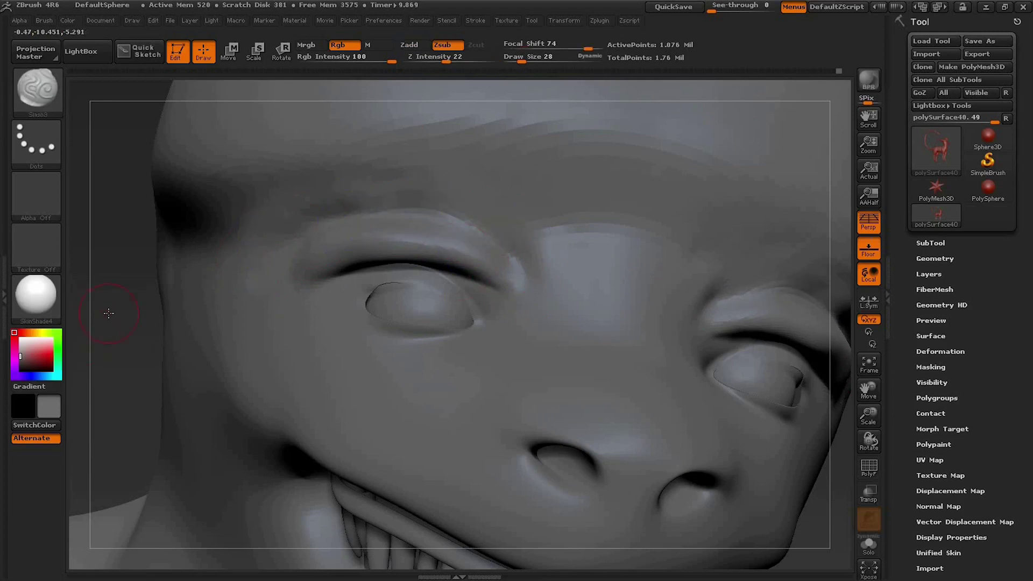
- Carve a crease between the brows, smooth it, and rotate the head to check
alt+drag(109, 313, 445, 352)
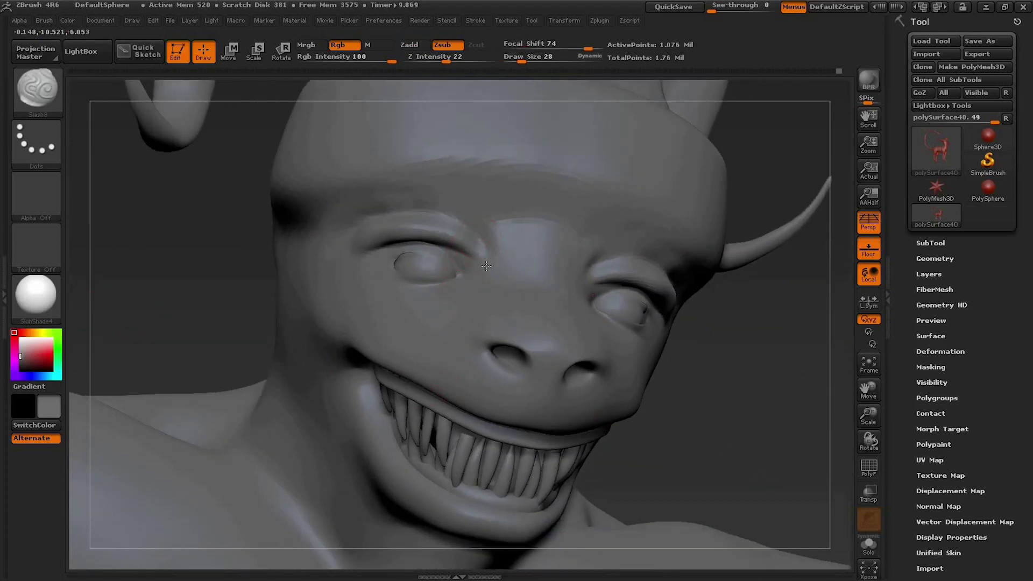
drag(506, 238, 501, 228)
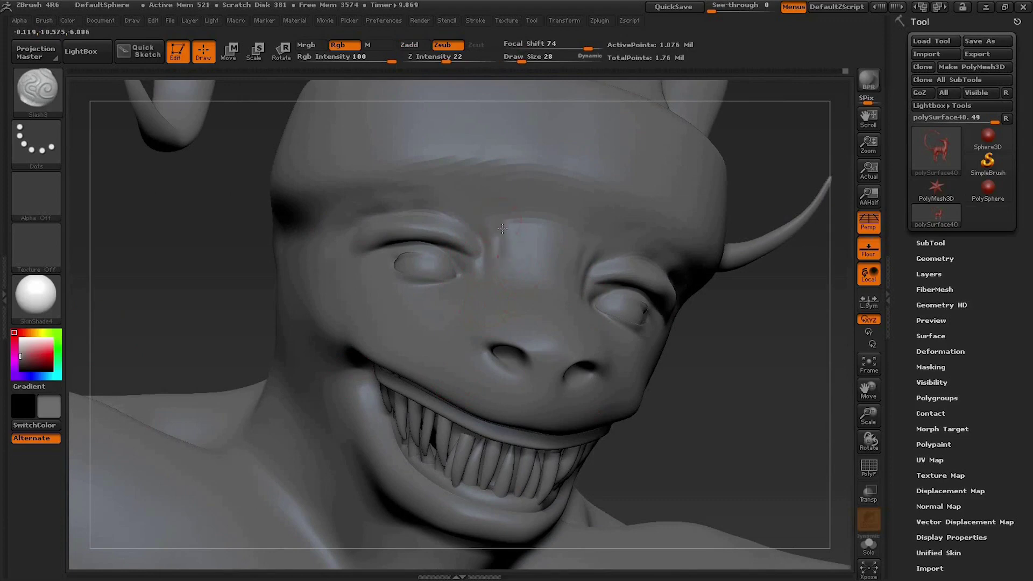
key(shift)
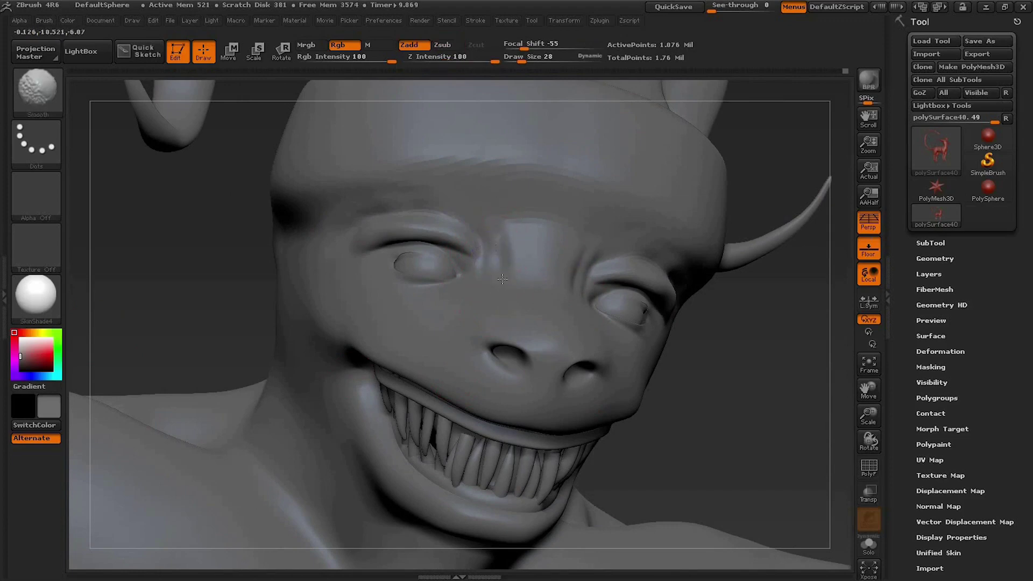
drag(776, 339, 581, 326)
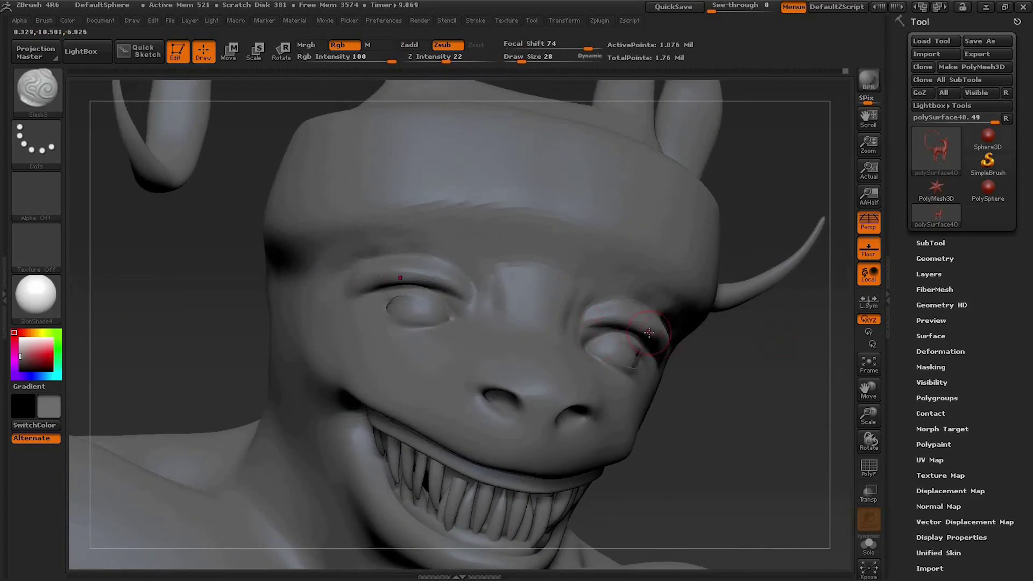